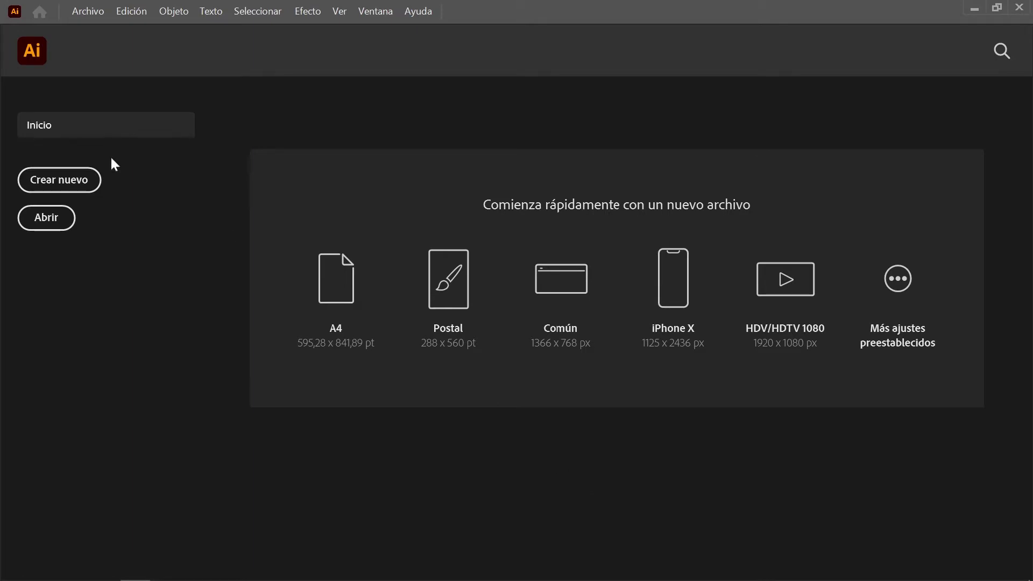
Step: Start a new document from the Web Común preset named 'Pincel motivo - tech'
{"action": "left_click", "coordinate": [59, 183]}
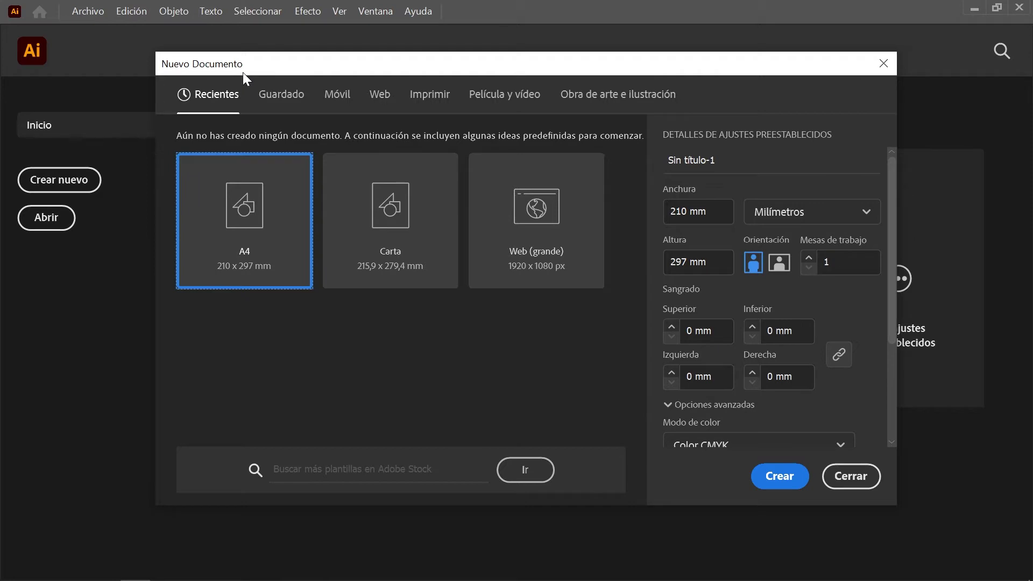
{"action": "left_click", "coordinate": [379, 96]}
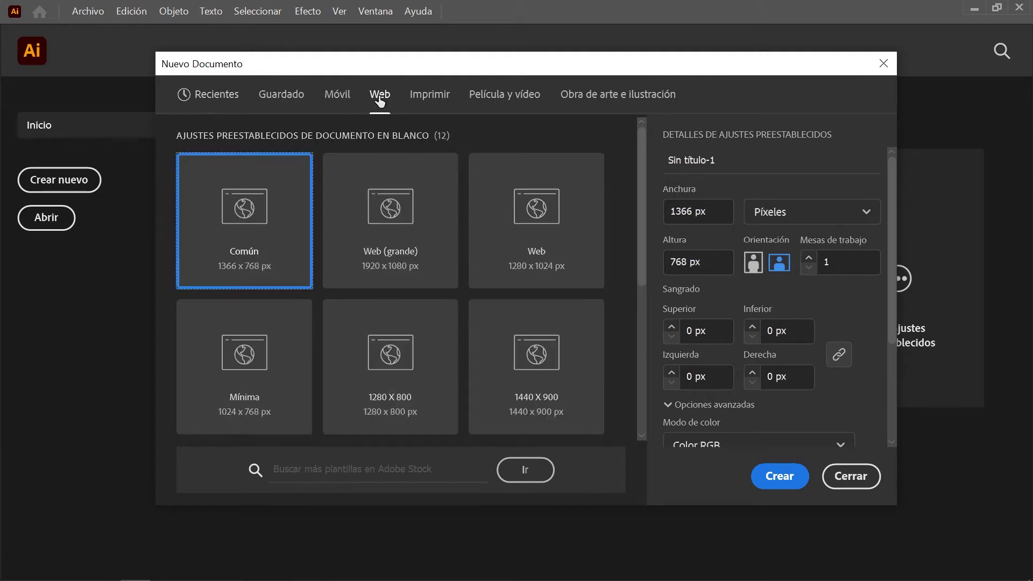
{"action": "left_click", "coordinate": [754, 169]}
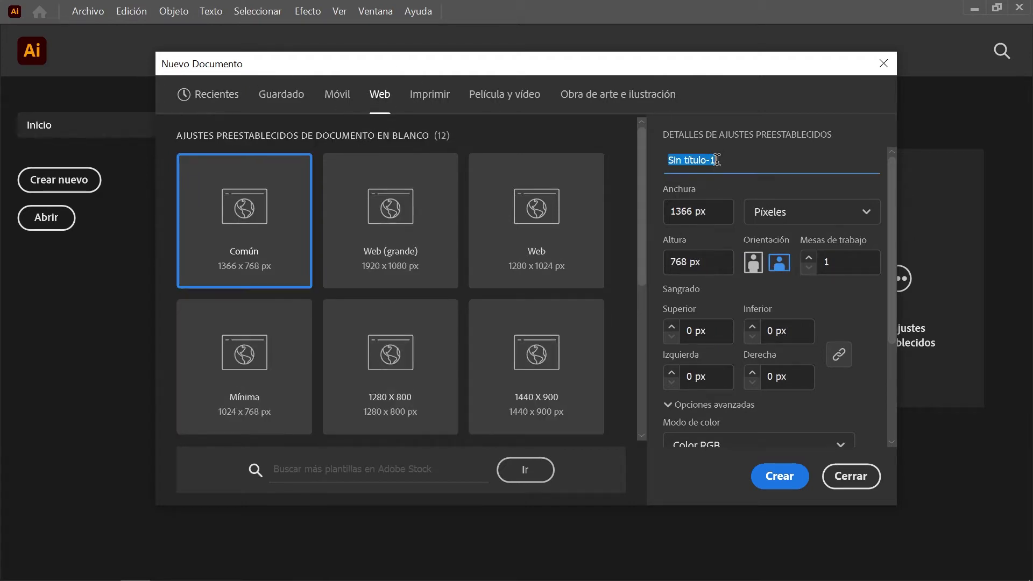
{"action": "type", "text": "Pincel motivo - tech"}
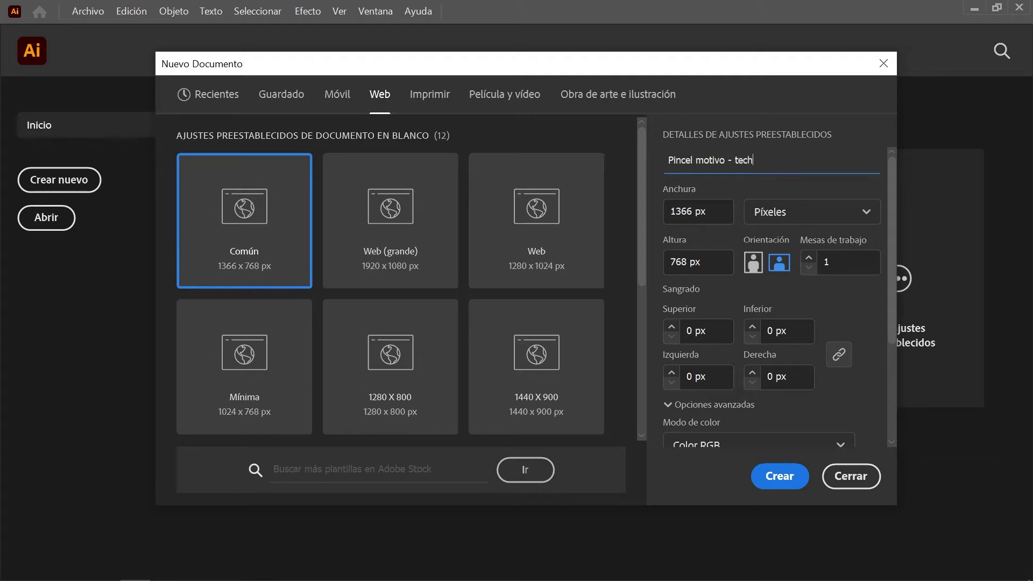
Step: Keep pixel units, 1366 × 768 px size and RGB colour, and create the document
{"action": "left_click", "coordinate": [866, 212]}
{"action": "left_click", "coordinate": [866, 247]}
{"action": "left_click", "coordinate": [731, 211]}
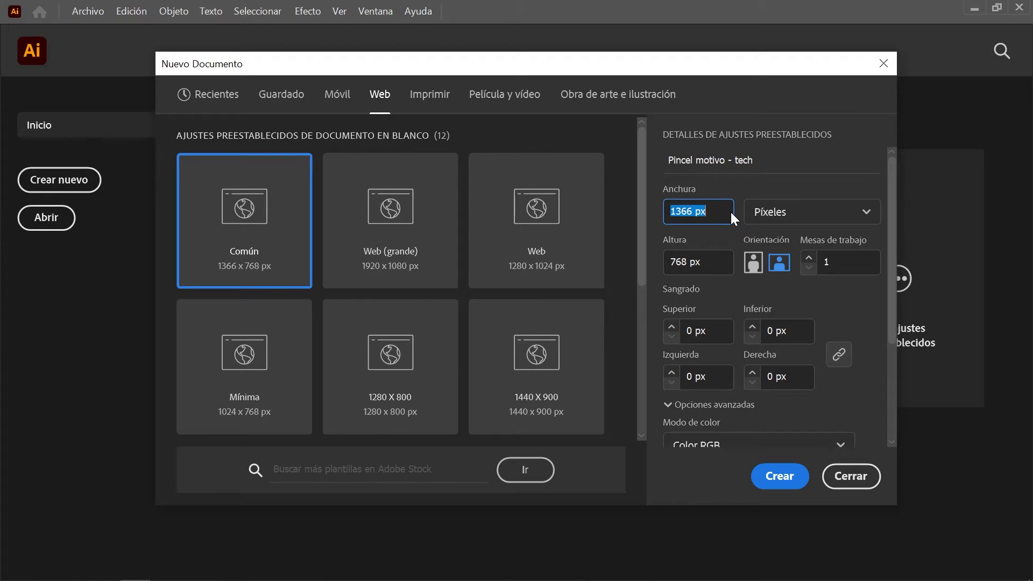
{"action": "left_click", "coordinate": [726, 263]}
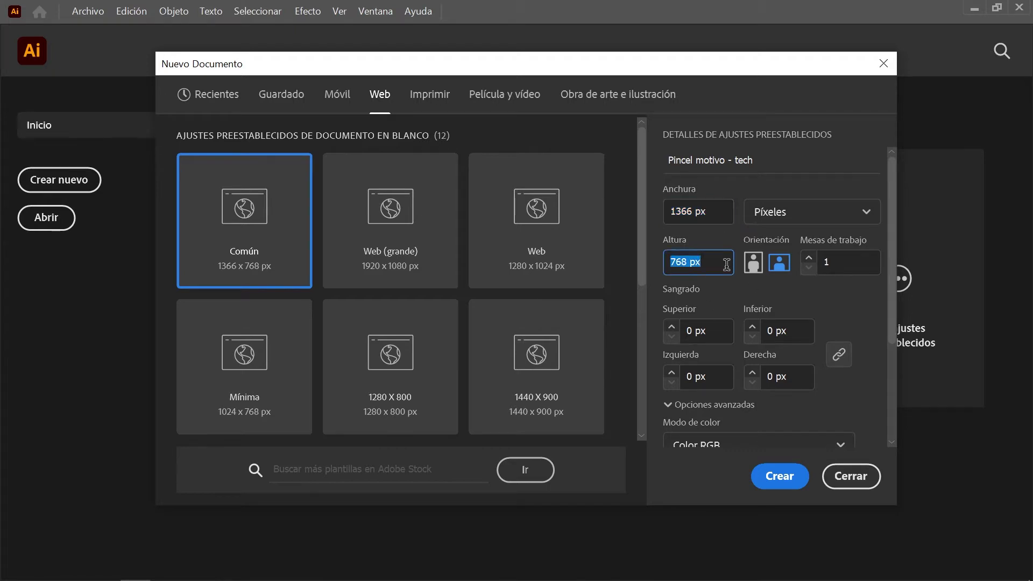
{"action": "scroll", "coordinate": [881, 380], "scroll_direction": "down", "scroll_amount": 3}
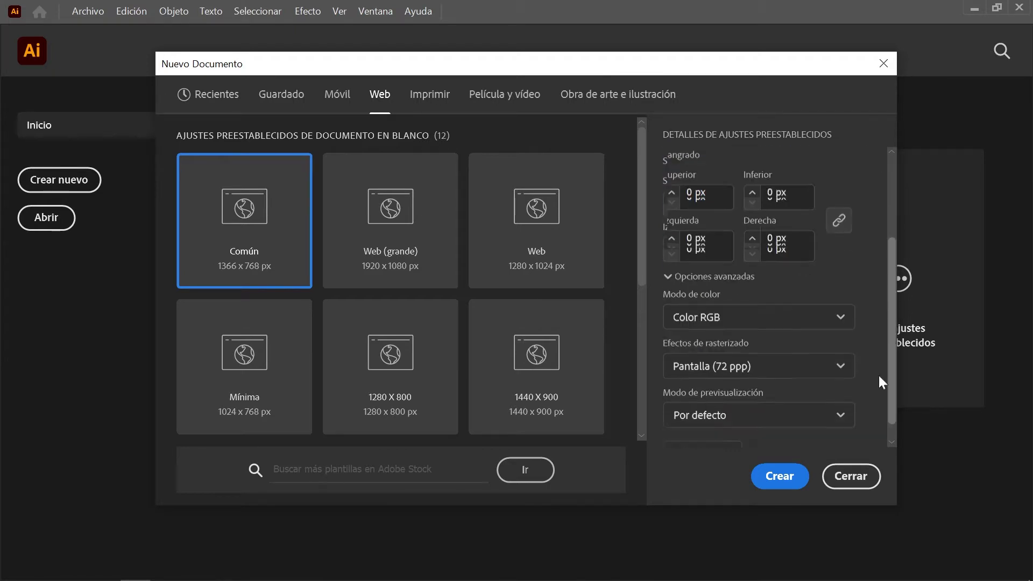
{"action": "scroll", "coordinate": [721, 284], "scroll_direction": "down", "scroll_amount": 1}
{"action": "left_click", "coordinate": [753, 296]}
{"action": "left_click", "coordinate": [827, 328]}
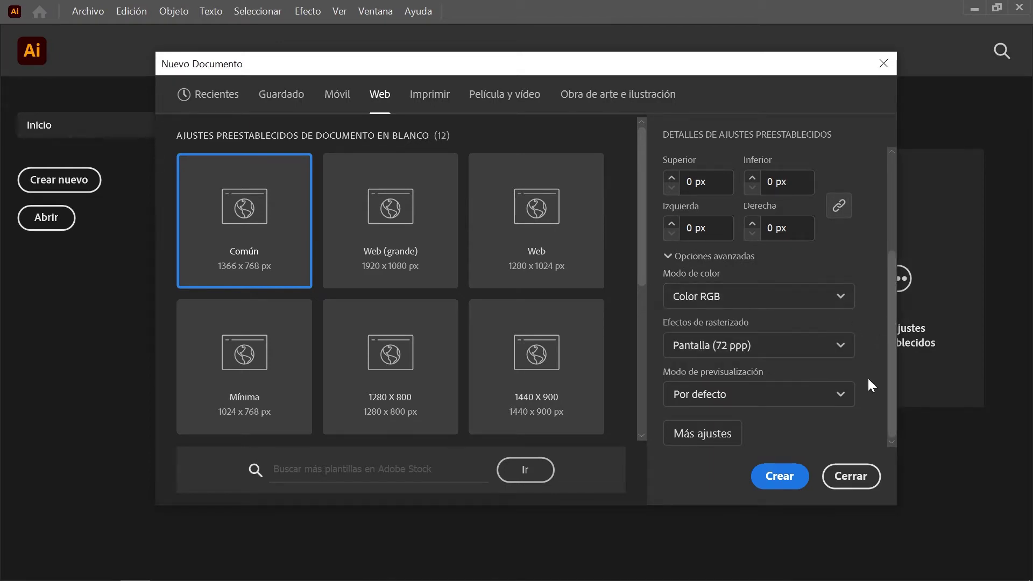
{"action": "left_click", "coordinate": [780, 476]}
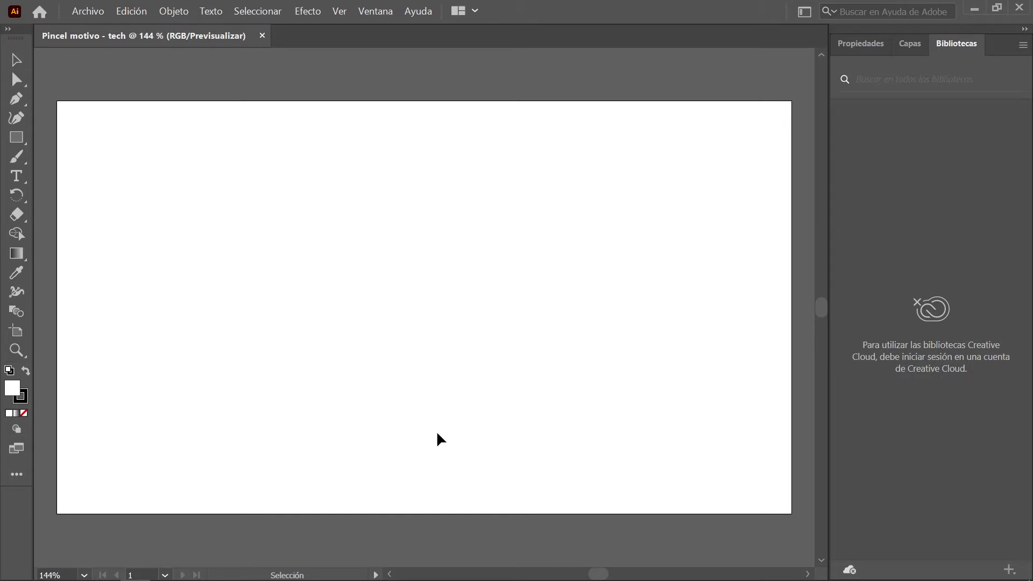
Step: Switch to the Aspectos esenciales clásicos workspace and reset it
{"action": "left_click", "coordinate": [805, 13]}
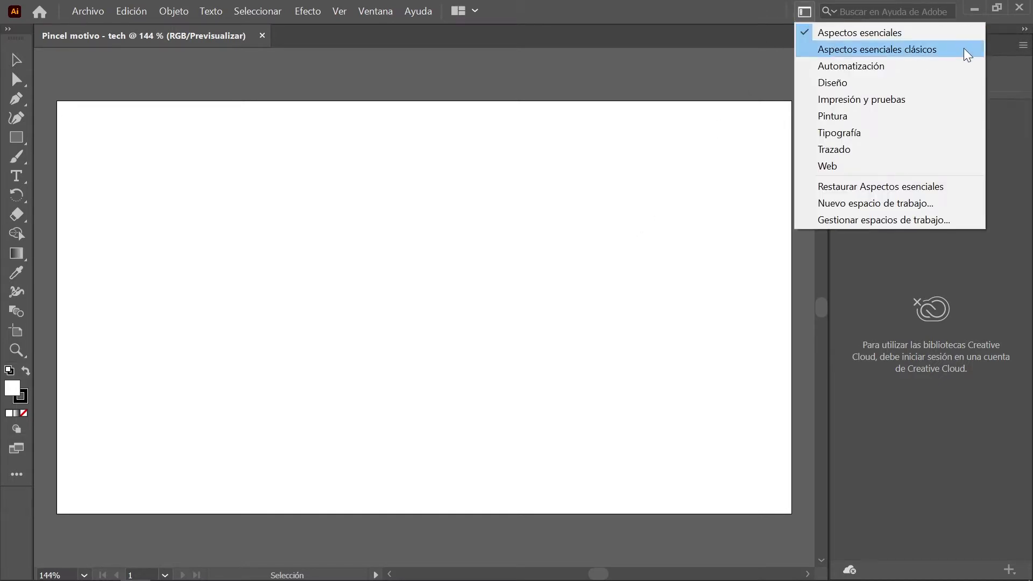
{"action": "left_click", "coordinate": [966, 49]}
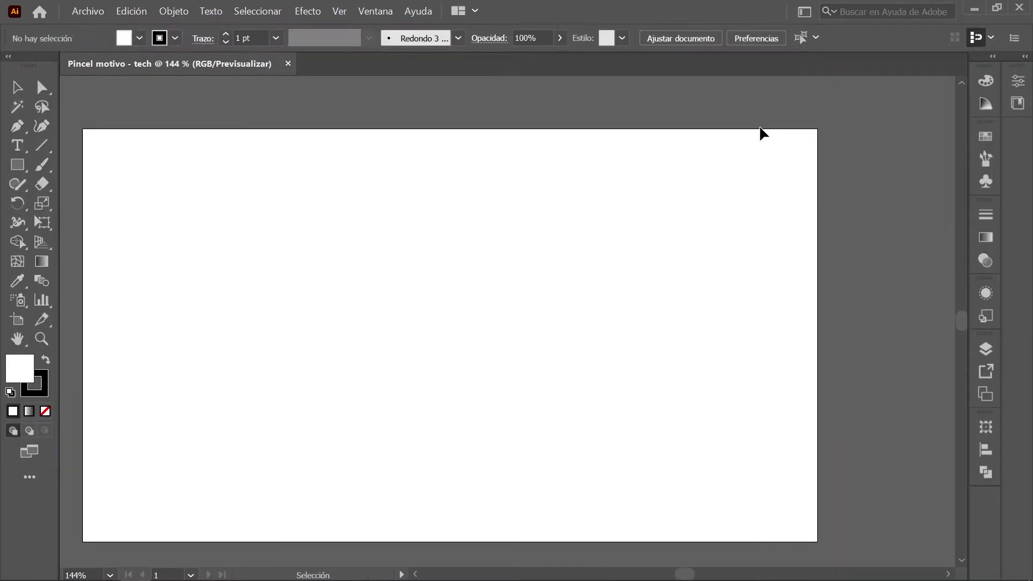
{"action": "left_click", "coordinate": [806, 13]}
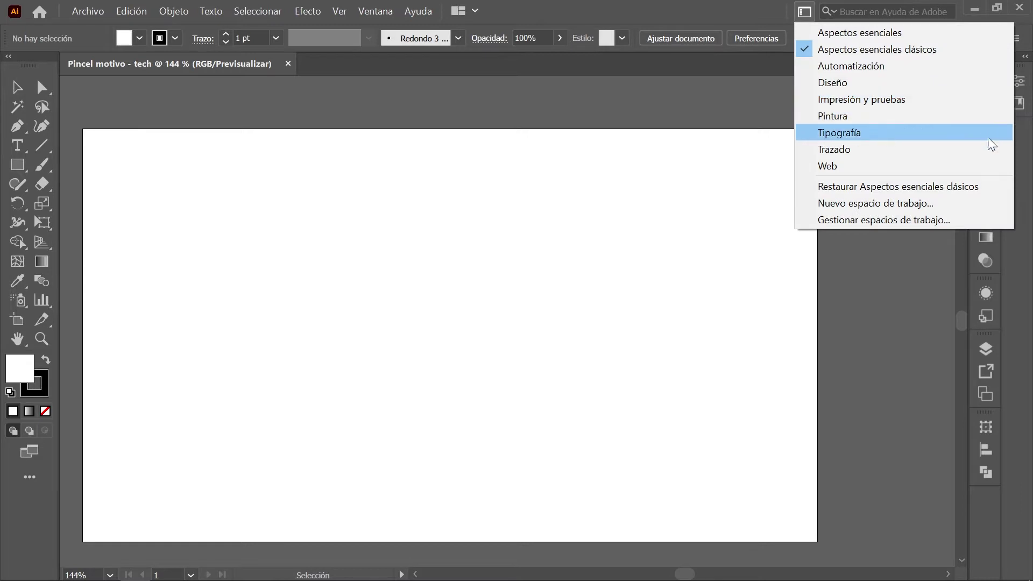
{"action": "left_click", "coordinate": [997, 191]}
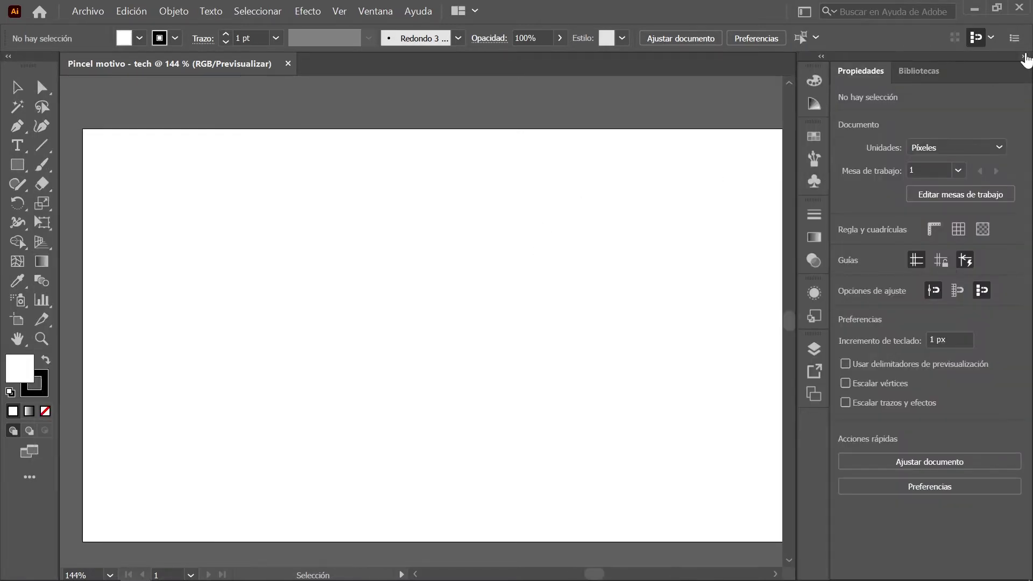
{"action": "left_click", "coordinate": [1025, 57]}
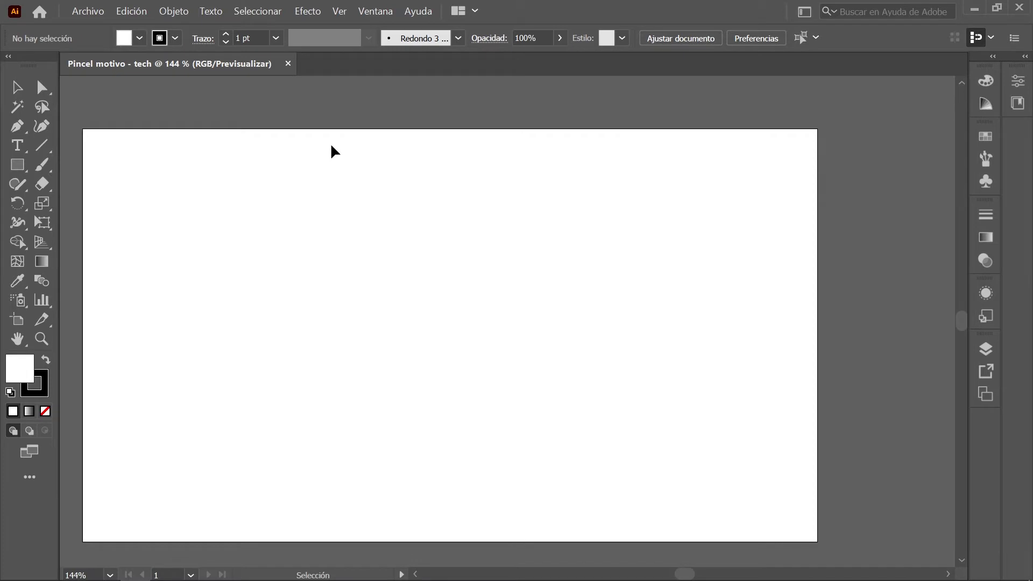
Step: Show the rulers and set the ruler origin at the artboard's top-left corner
{"action": "left_click", "coordinate": [340, 11]}
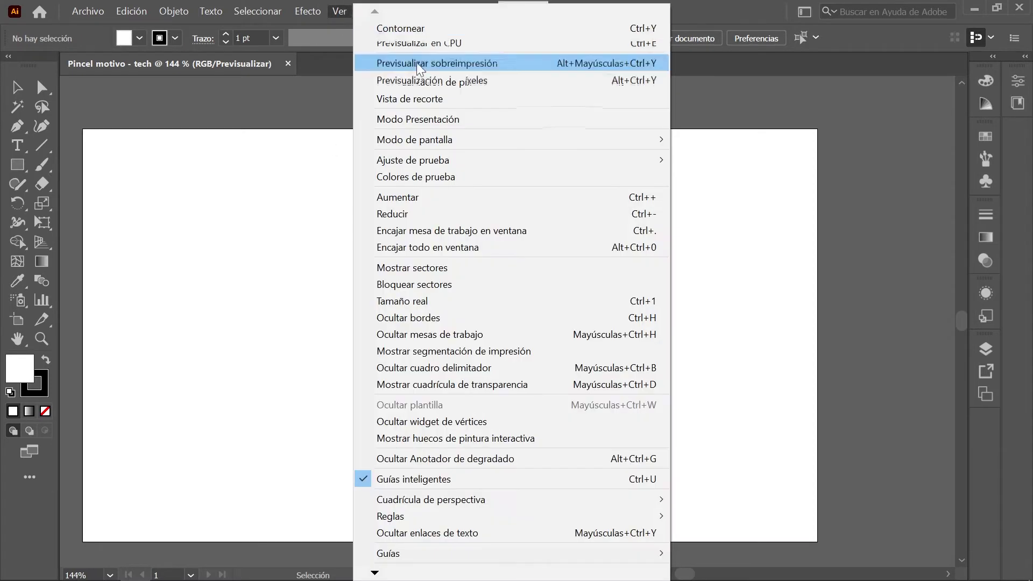
{"action": "mouse_move", "coordinate": [516, 515]}
{"action": "left_click", "coordinate": [825, 516]}
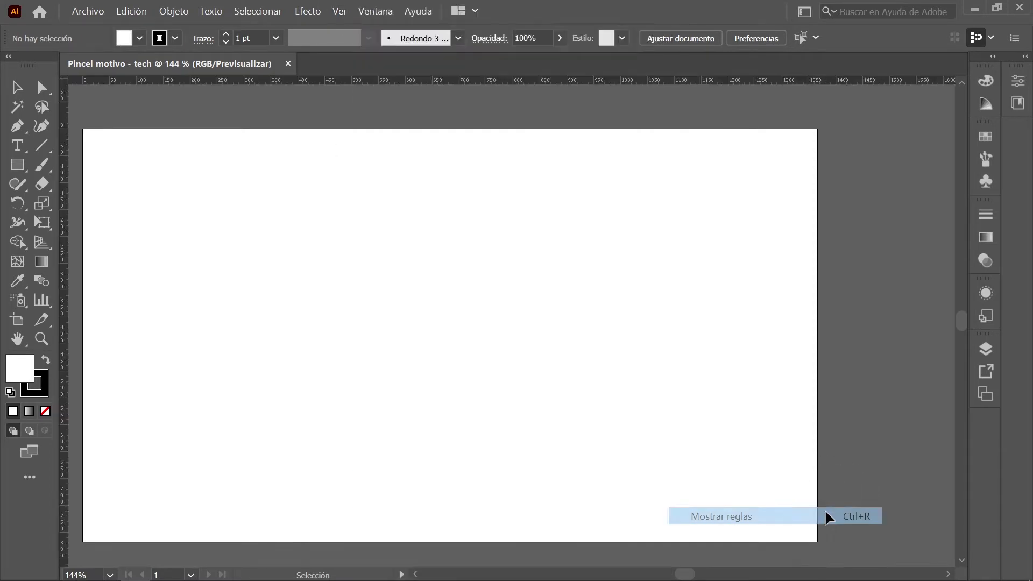
{"action": "left_click_drag", "start_coordinate": [173, 183], "coordinate": [371, 271]}
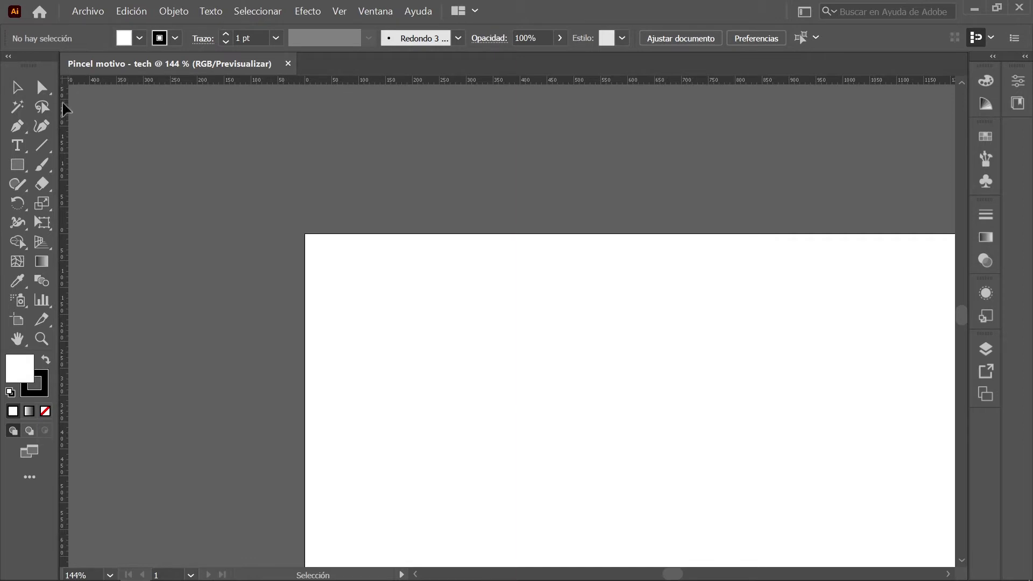
{"action": "mouse_move", "coordinate": [64, 81]}
{"action": "left_mouse_down"}
{"action": "mouse_move", "coordinate": [86, 105]}
{"action": "mouse_move", "coordinate": [305, 233]}
{"action": "left_mouse_up"}
{"action": "left_click_drag", "start_coordinate": [606, 327], "coordinate": [480, 223]}
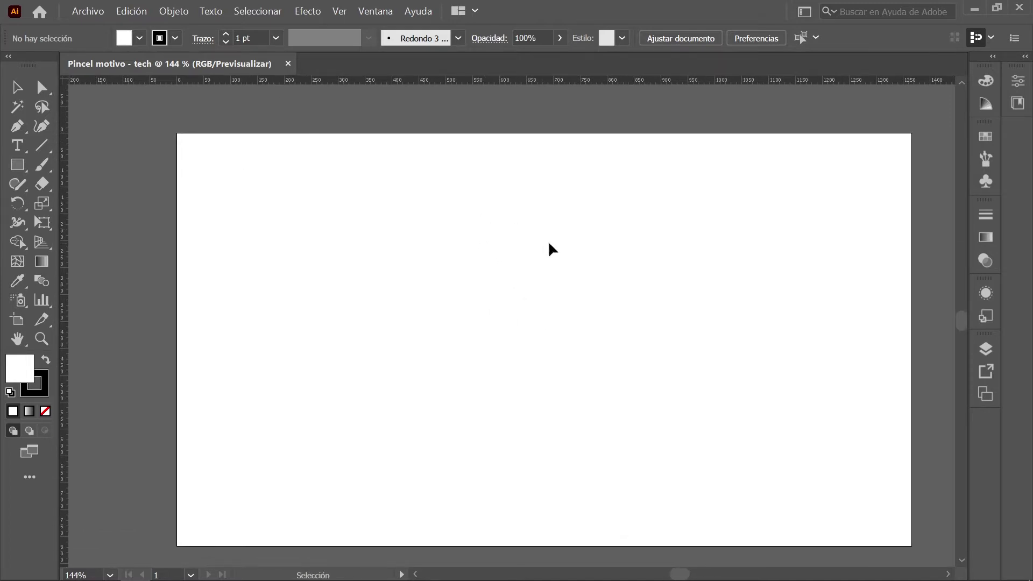
{"action": "left_click_drag", "start_coordinate": [554, 302], "coordinate": [550, 288]}
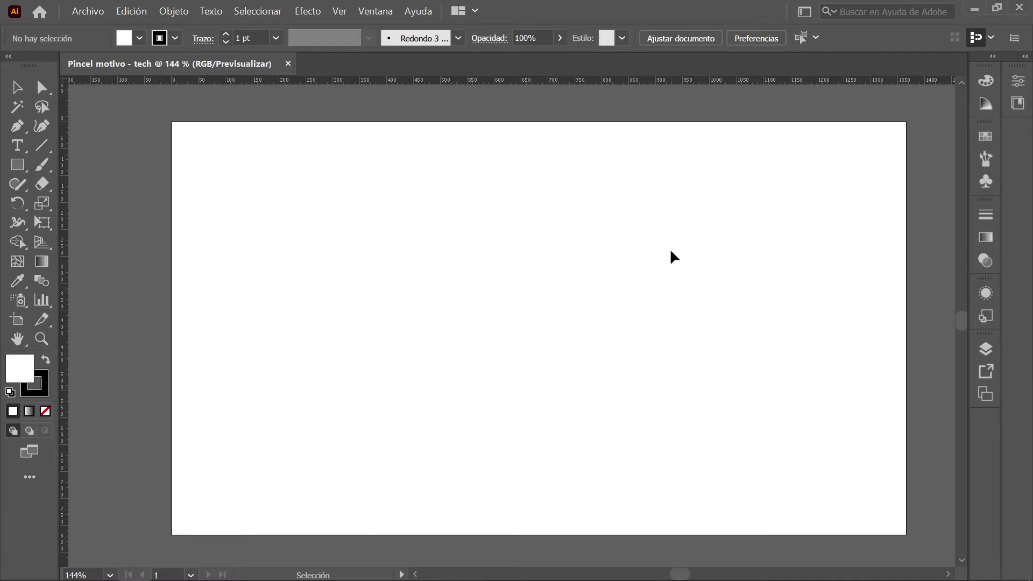
Step: Draw a 30 × 30 px square with the Rectangle tool
{"action": "left_click", "coordinate": [17, 165]}
{"action": "left_click", "coordinate": [395, 276]}
{"action": "type", "text": "2"}
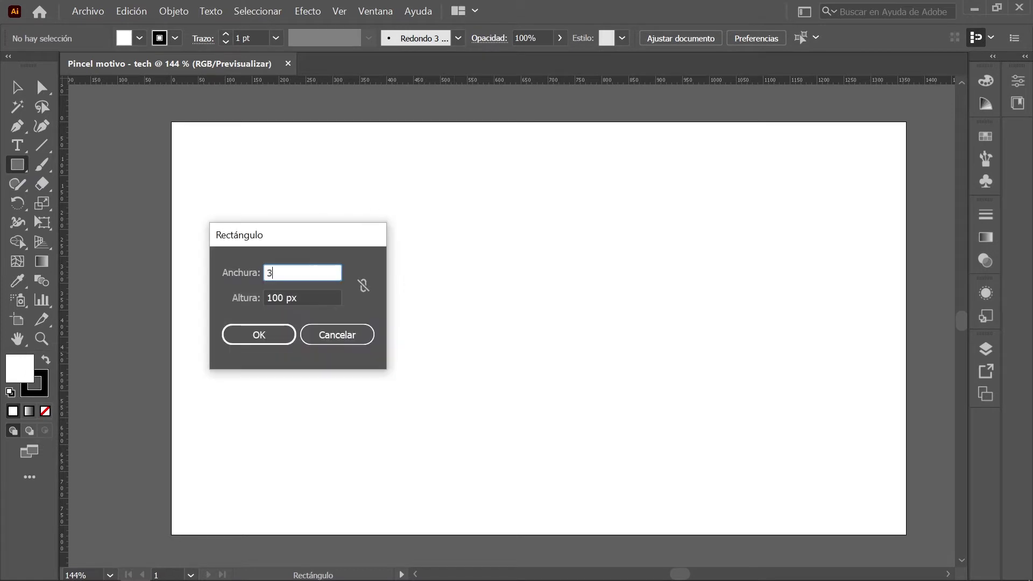
{"action": "type", "text": "0"}
{"action": "key", "text": "Tab"}
{"action": "type", "text": "30"}
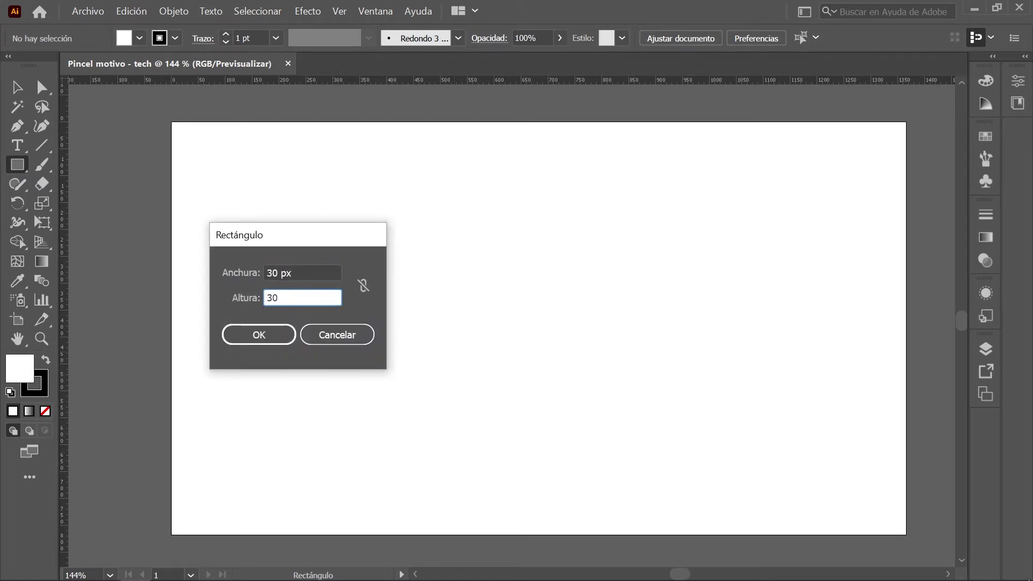
{"action": "left_click", "coordinate": [275, 339]}
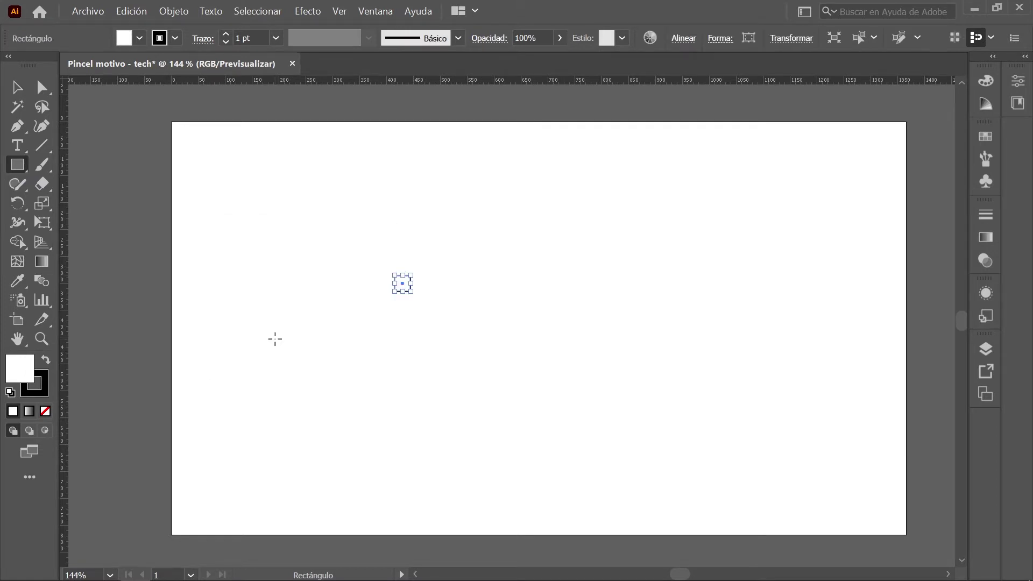
Step: Fill the square pure red (green 0, blue 0) and remove its stroke
{"action": "left_click", "coordinate": [986, 81]}
{"action": "left_click", "coordinate": [784, 74]}
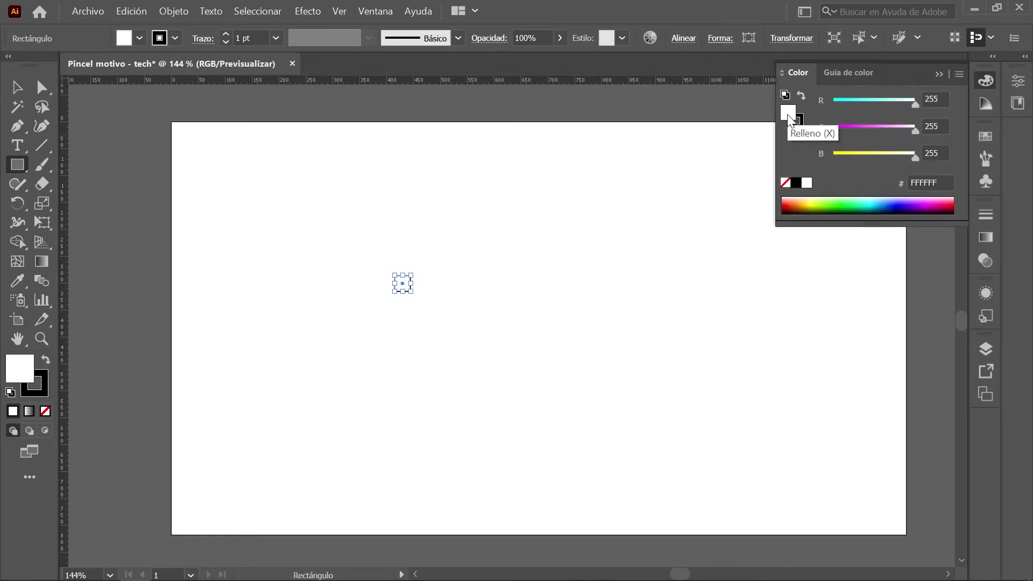
{"action": "left_click", "coordinate": [941, 97]}
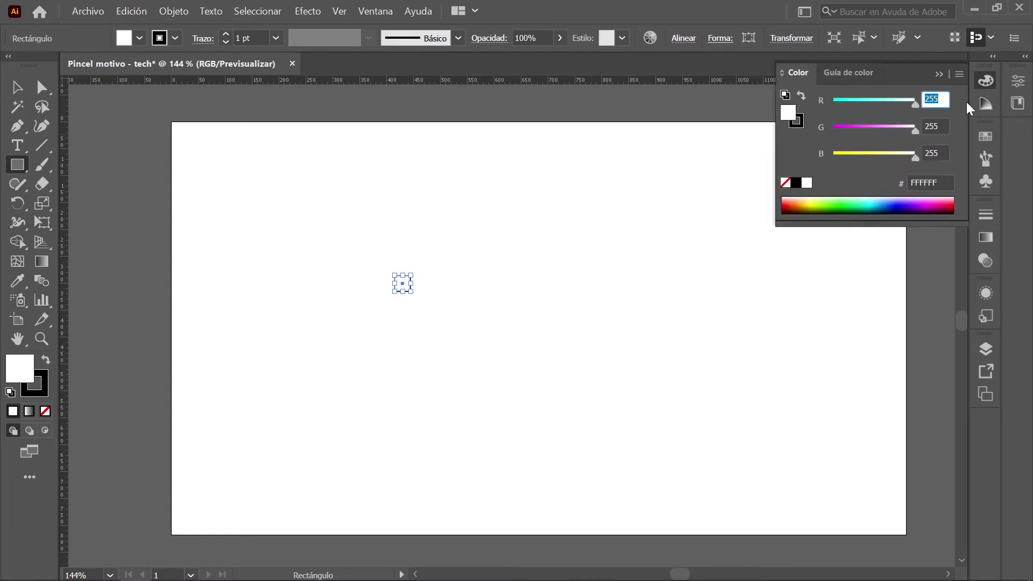
{"action": "key", "text": "Tab"}
{"action": "type", "text": "0"}
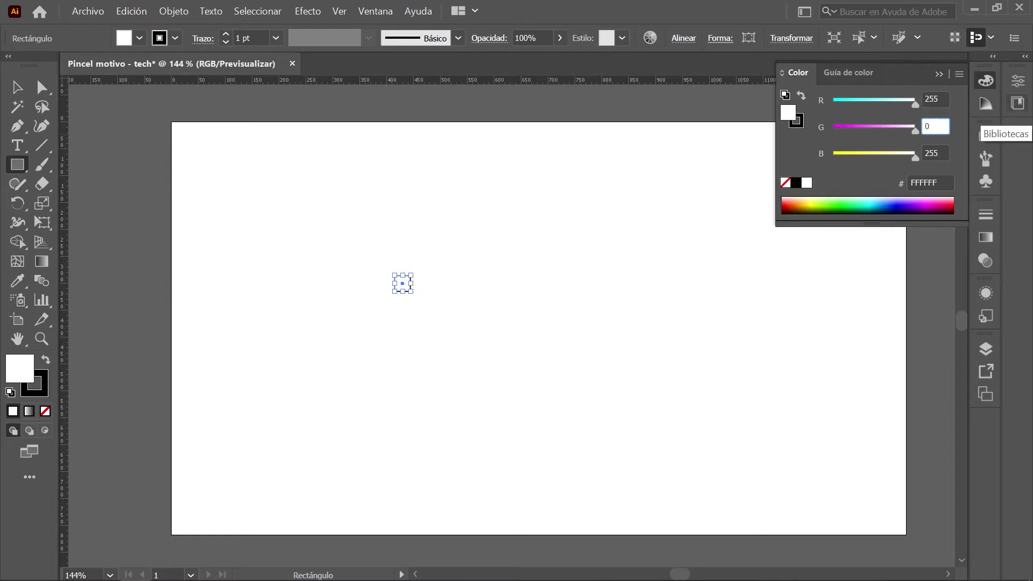
{"action": "key", "text": "Return"}
{"action": "left_click", "coordinate": [935, 153]}
{"action": "type", "text": "0"}
{"action": "key", "text": "Tab"}
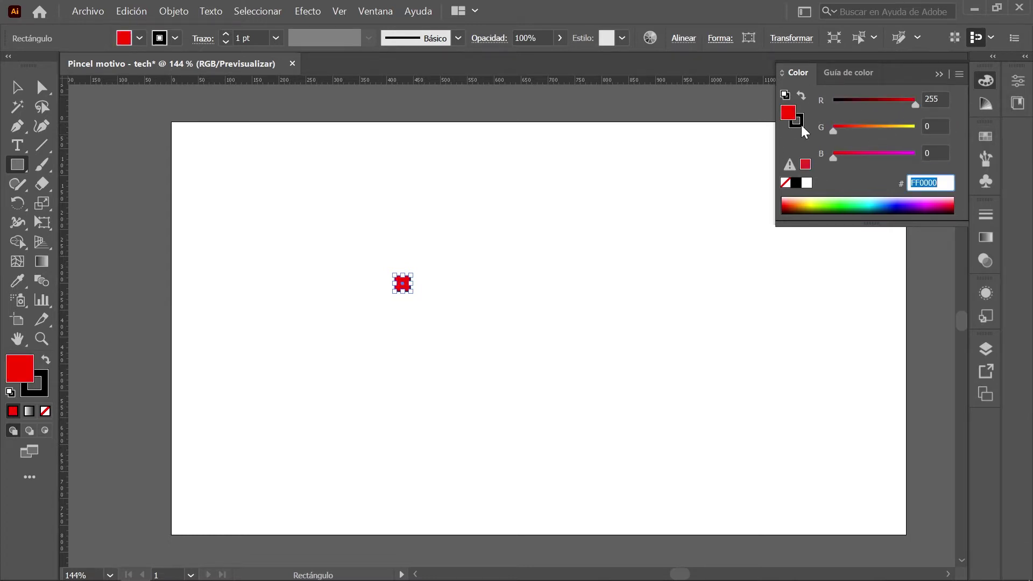
{"action": "left_click", "coordinate": [802, 127]}
{"action": "left_click", "coordinate": [785, 183]}
{"action": "left_click", "coordinate": [788, 111]}
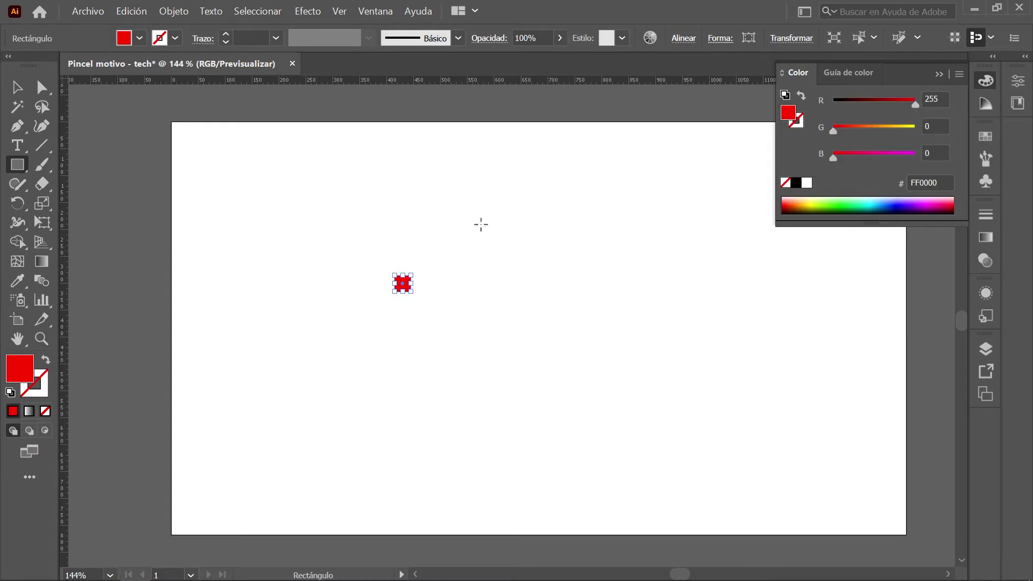
Step: Open the Transform panel and dock it with the other panels
{"action": "left_click", "coordinate": [391, 12]}
{"action": "scroll", "coordinate": [503, 473], "scroll_direction": "down", "scroll_amount": 3}
{"action": "scroll", "coordinate": [503, 473], "scroll_direction": "down", "scroll_amount": 3}
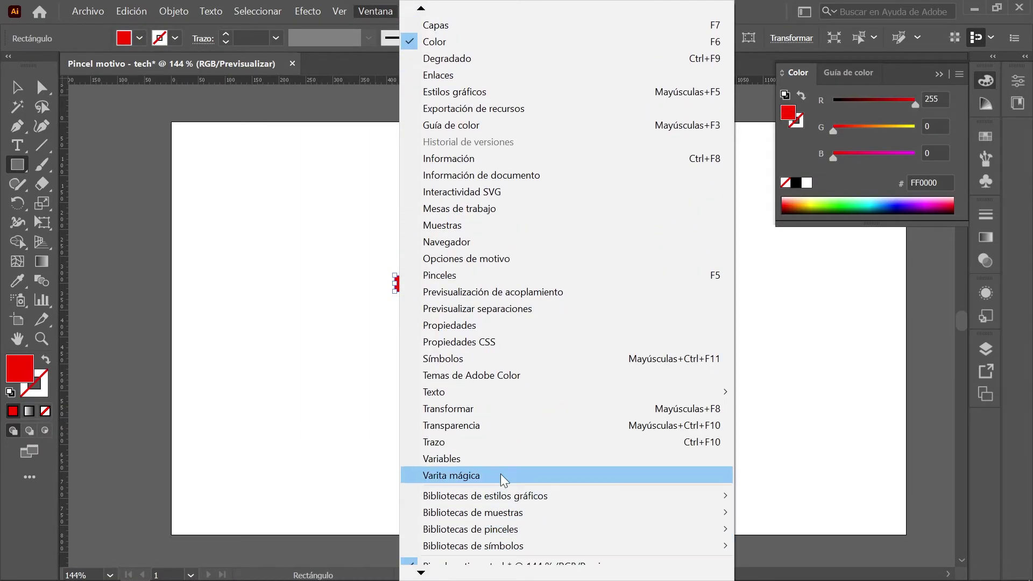
{"action": "left_click", "coordinate": [530, 413]}
{"action": "left_click_drag", "start_coordinate": [848, 296], "coordinate": [985, 430]}
{"action": "left_click", "coordinate": [986, 428]}
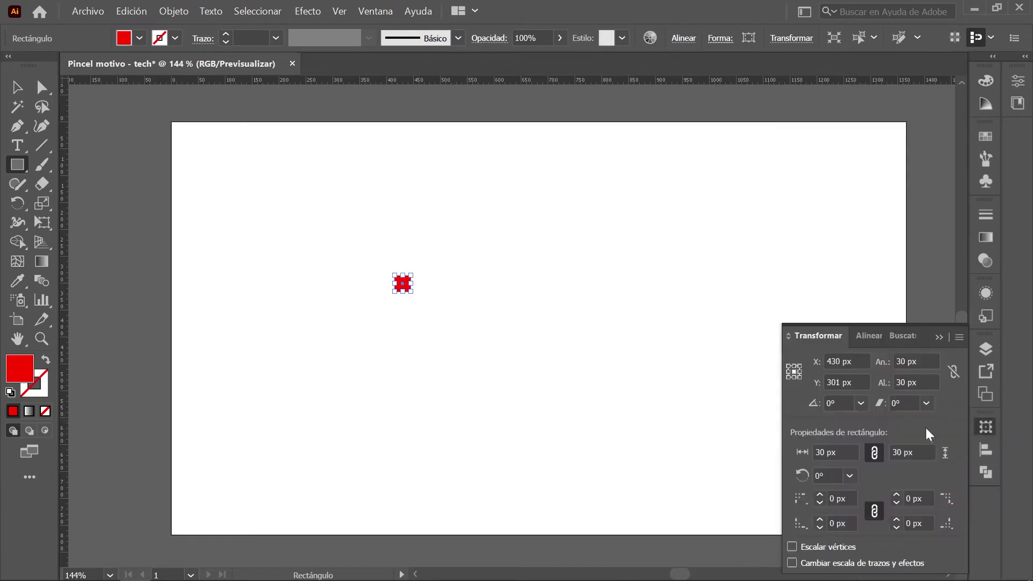
Step: Position the square at X 393 px, Y 286 px and reselect it
{"action": "left_click", "coordinate": [845, 364]}
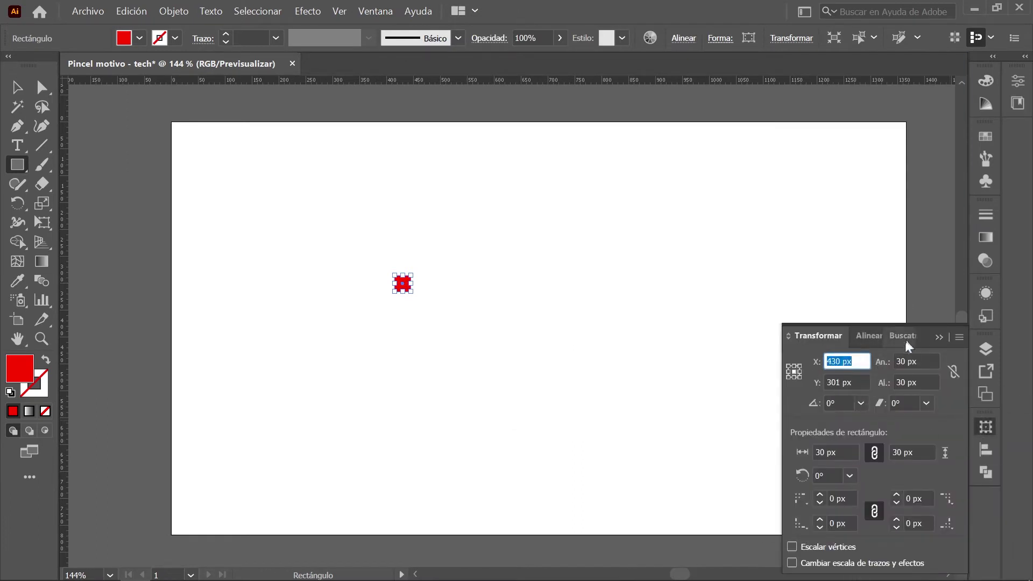
{"action": "type", "text": "393"}
{"action": "key", "text": "Tab"}
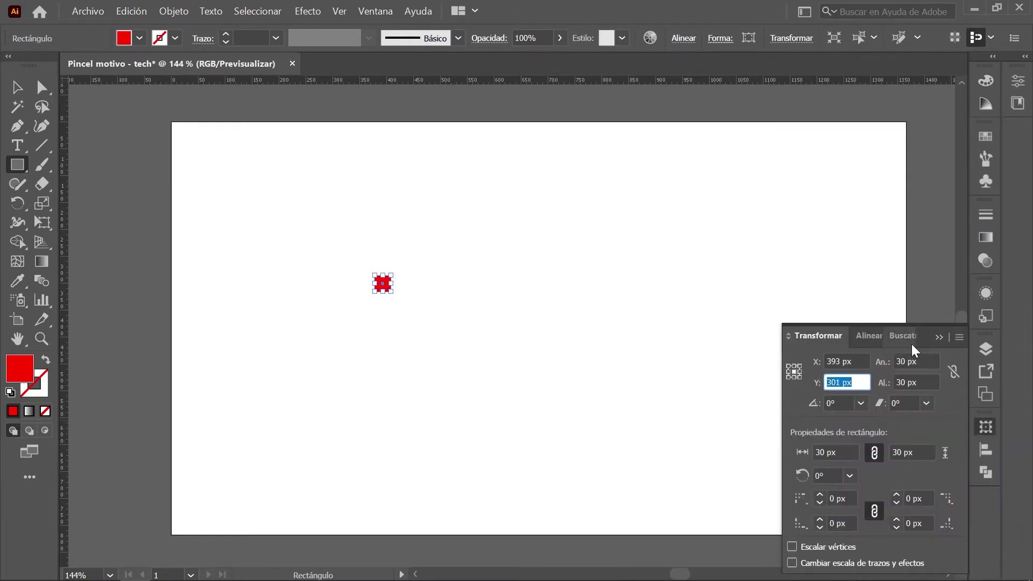
{"action": "type", "text": "286"}
{"action": "key", "text": "Return"}
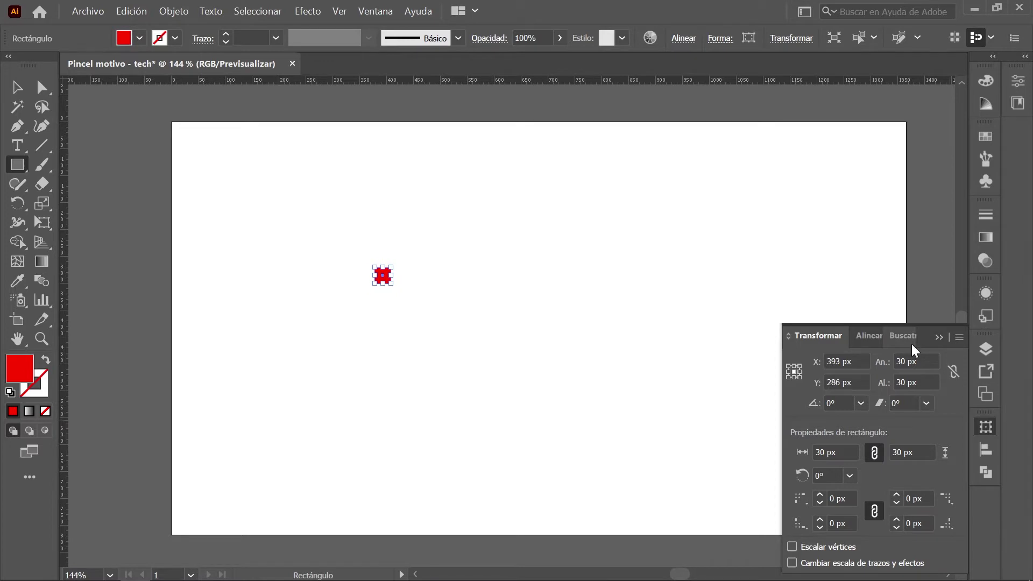
{"action": "key", "text": "ctrl+shift+a"}
{"action": "key", "text": "v"}
{"action": "left_click", "coordinate": [382, 275]}
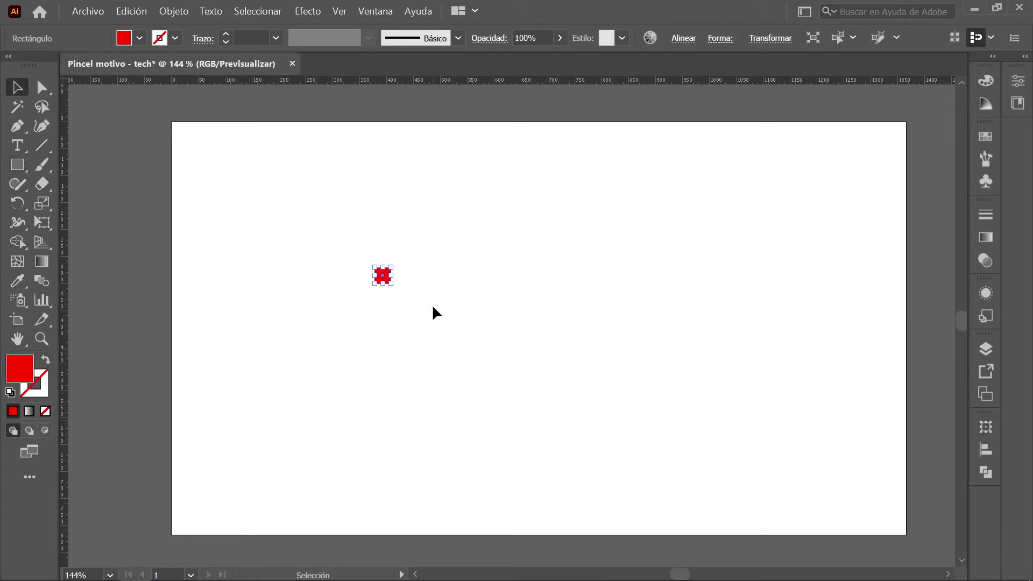
Step: Copy the square 38 px down and make the copy 10 px high
{"action": "key", "text": "Return"}
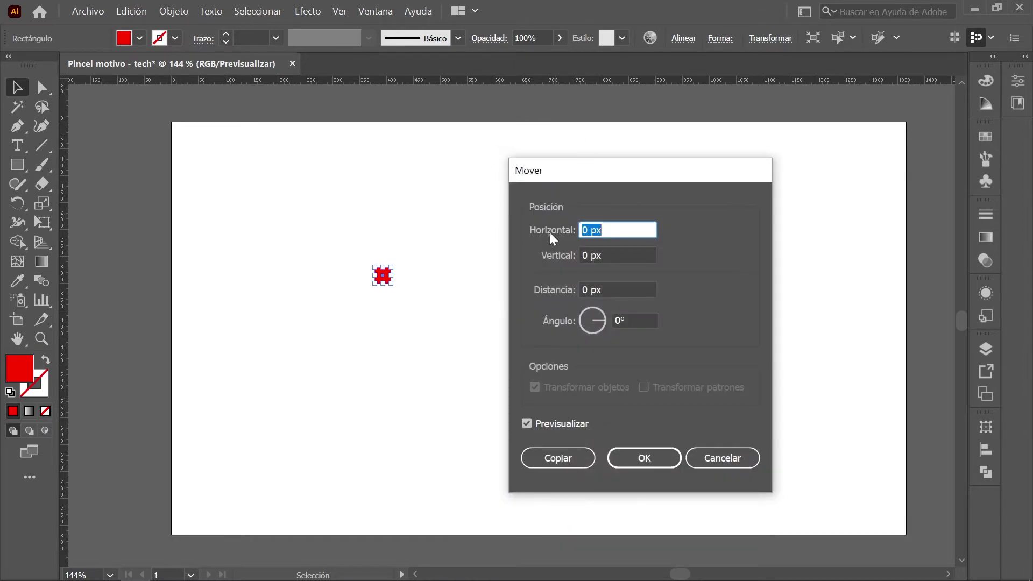
{"action": "key", "text": "Tab"}
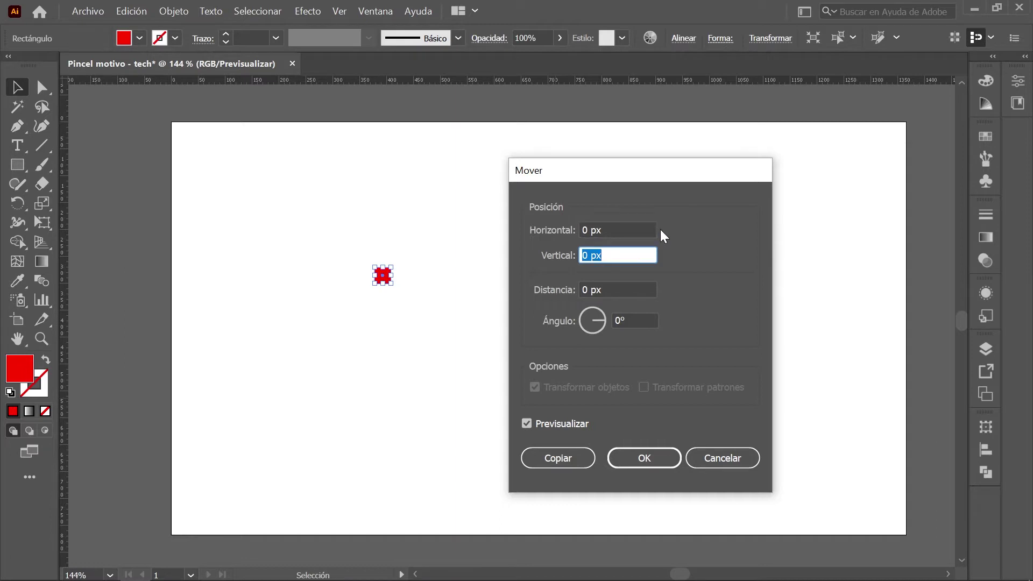
{"action": "type", "text": "38"}
{"action": "left_click", "coordinate": [558, 459]}
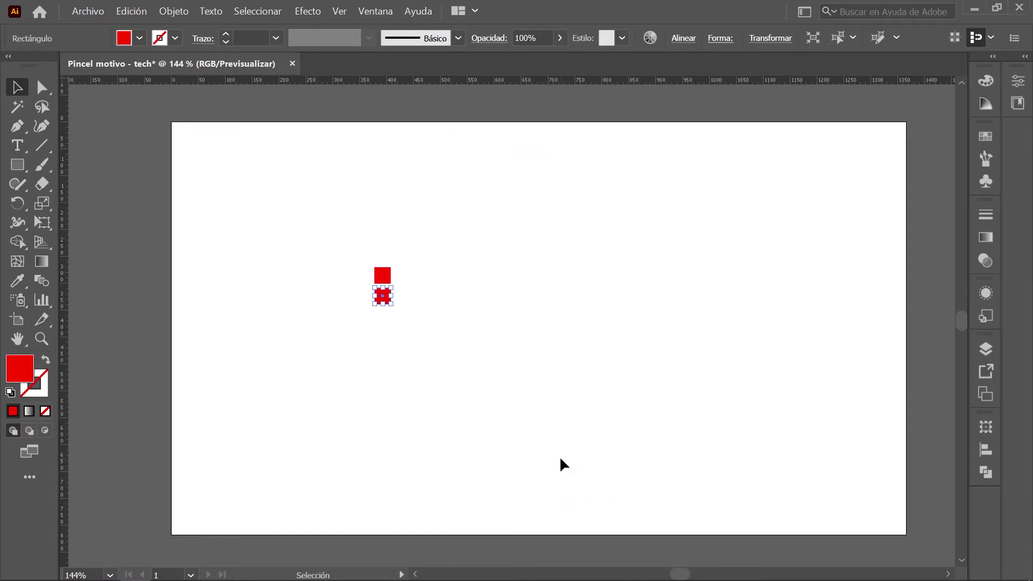
{"action": "left_click", "coordinate": [989, 427]}
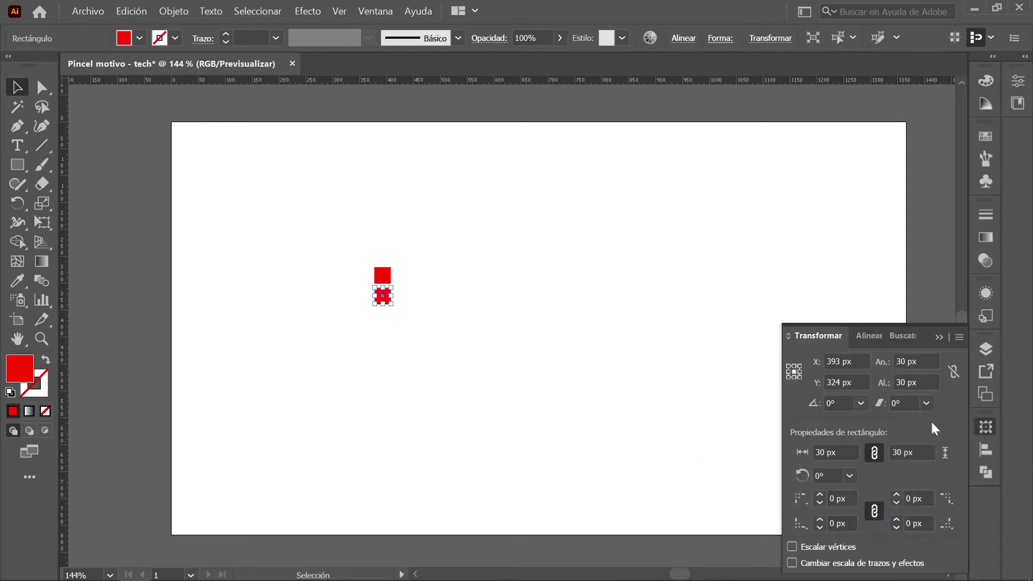
{"action": "left_click", "coordinate": [788, 367]}
{"action": "left_click", "coordinate": [954, 372]}
{"action": "key", "text": "Tab"}
{"action": "type", "text": "10"}
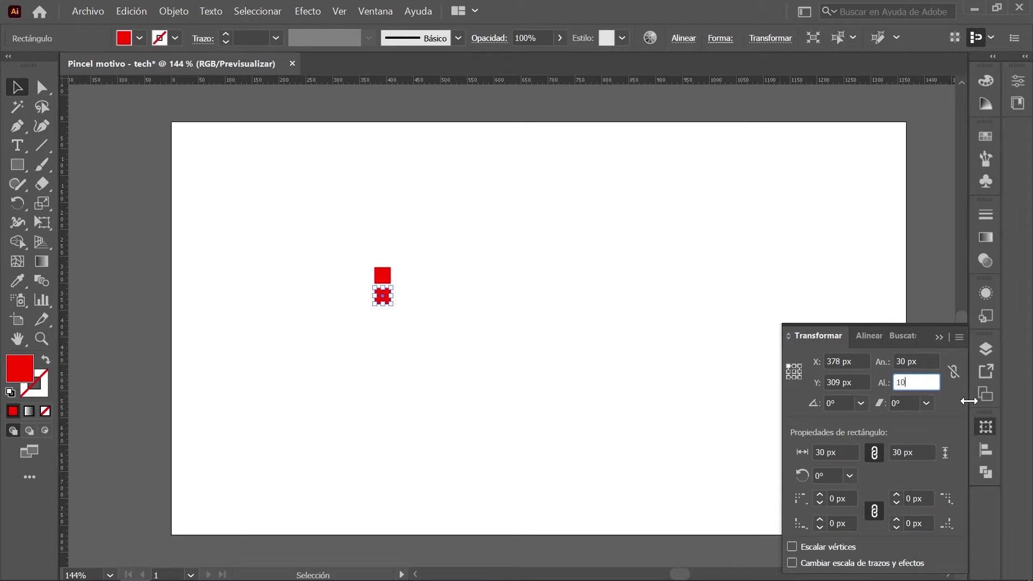
{"action": "key", "text": "Return"}
{"action": "left_click", "coordinate": [592, 350]}
{"action": "left_click_drag", "start_coordinate": [351, 287], "coordinate": [416, 315]}
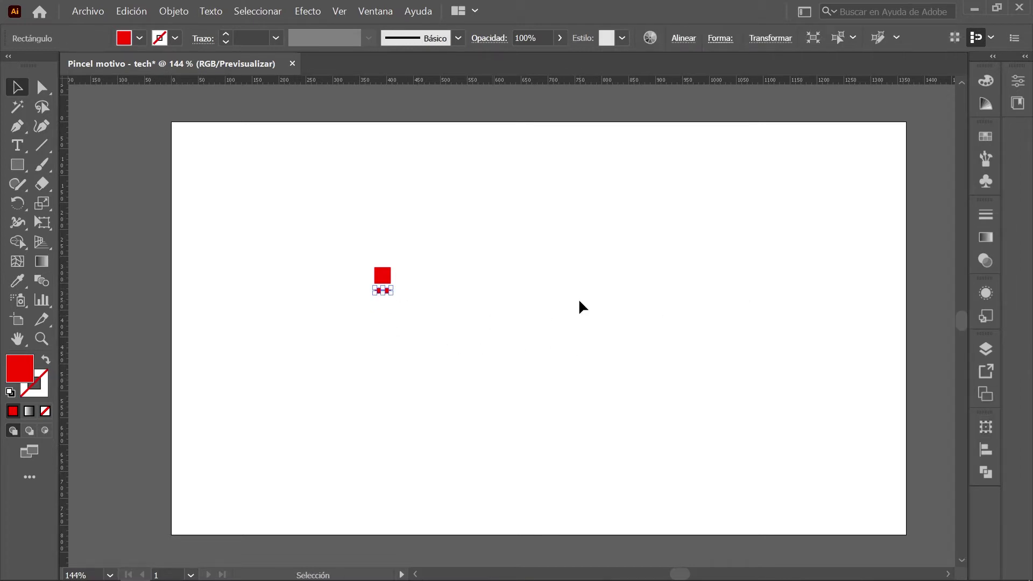
Step: Copy that bar 26 px down and reduce the copy to 6 px high
{"action": "key", "text": "Return"}
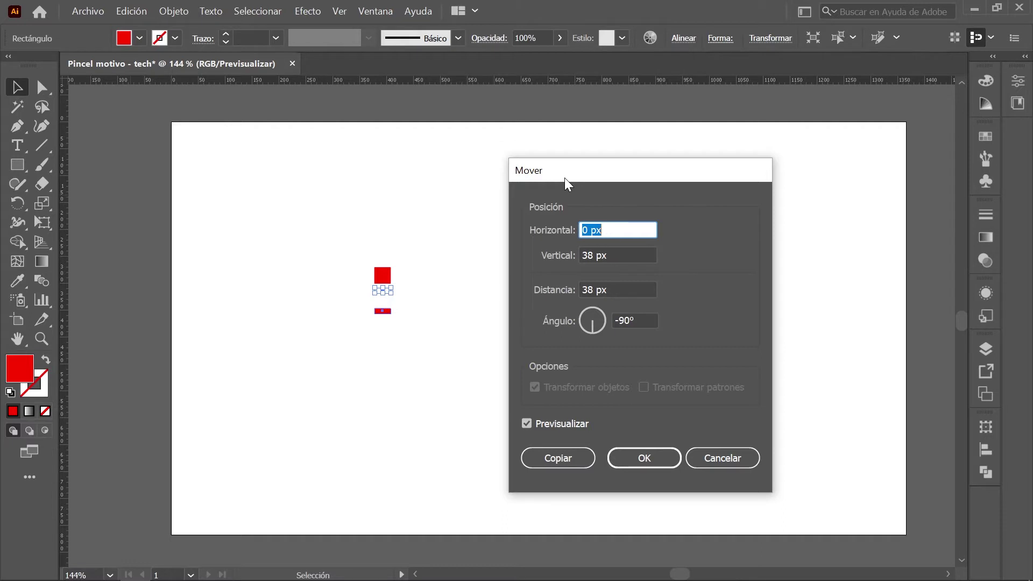
{"action": "key", "text": "Tab"}
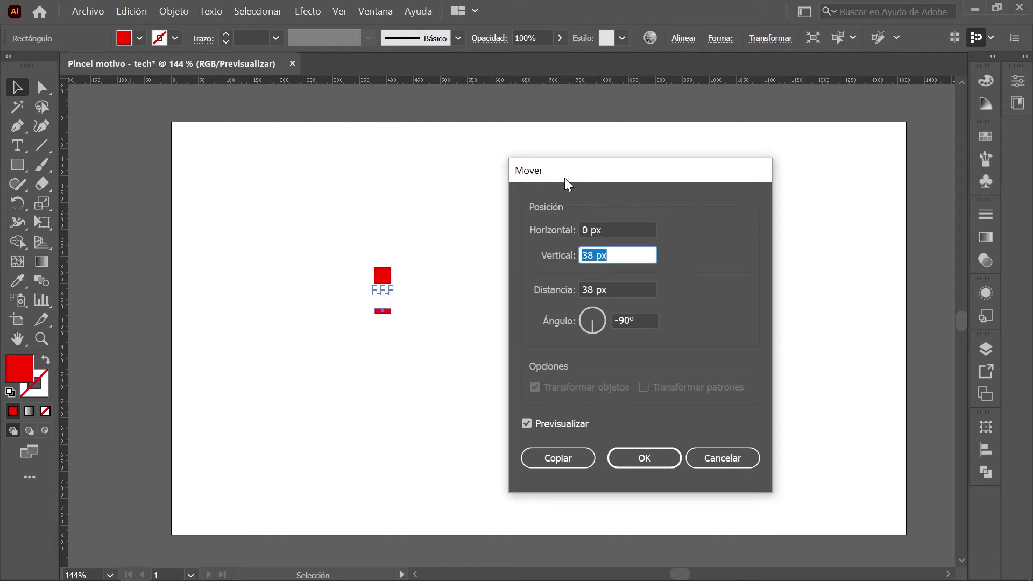
{"action": "type", "text": "26"}
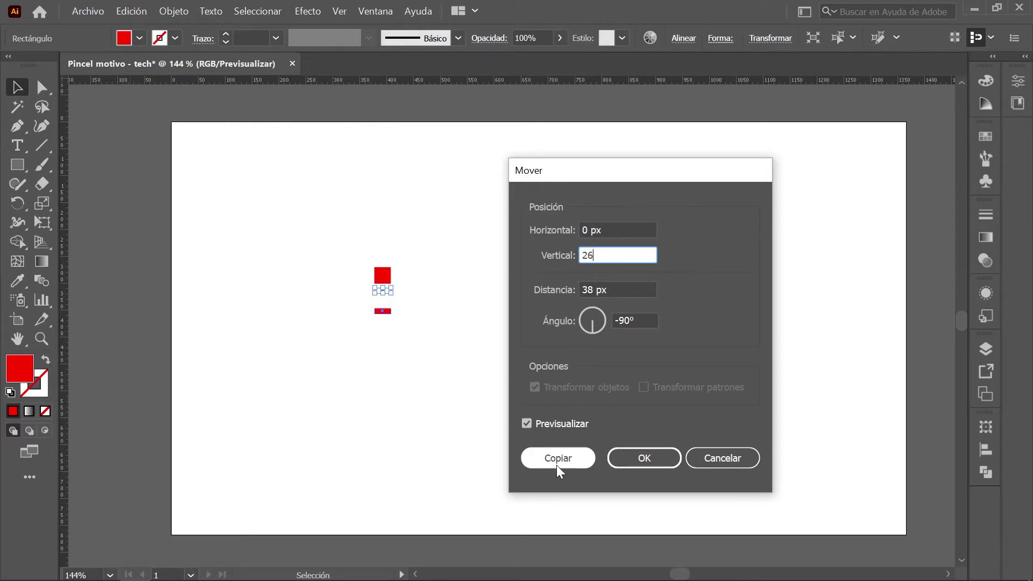
{"action": "left_click", "coordinate": [558, 466]}
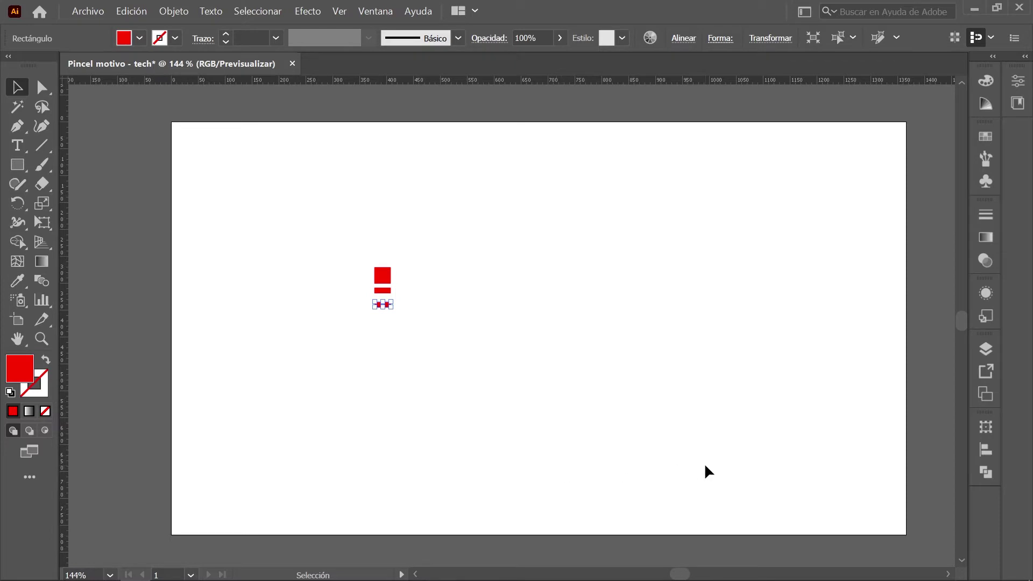
{"action": "left_click", "coordinate": [985, 427]}
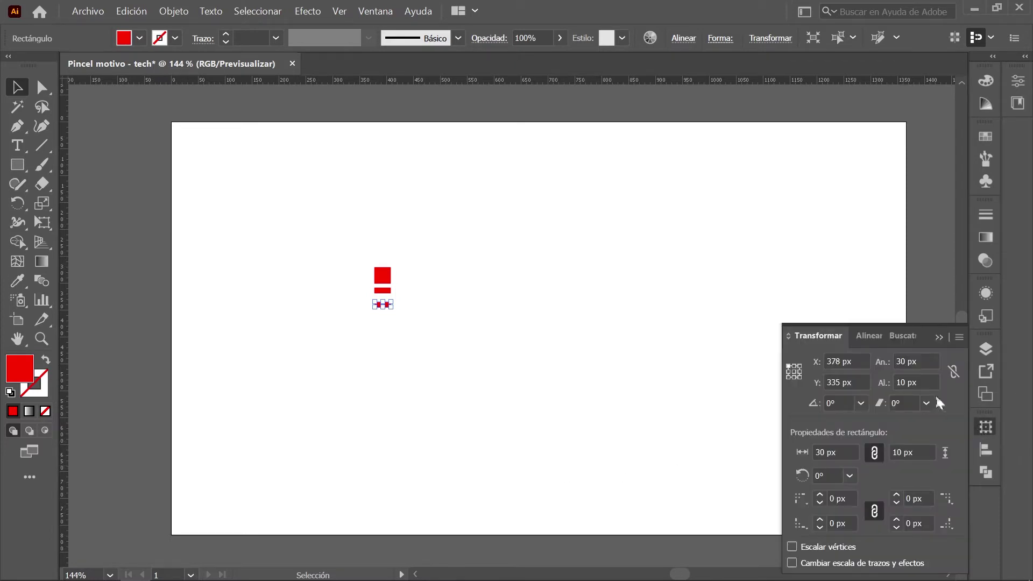
{"action": "left_click", "coordinate": [921, 360]}
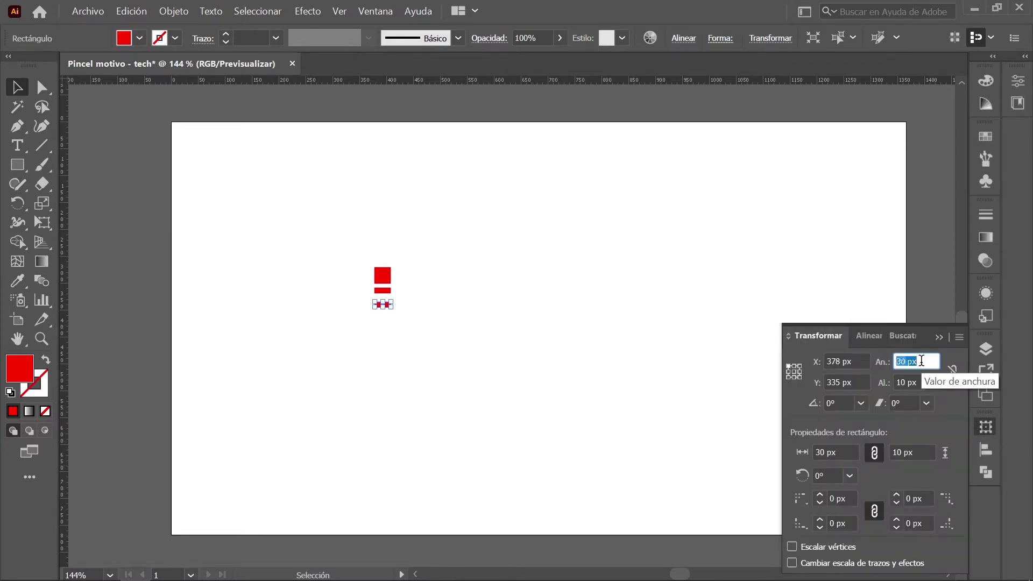
{"action": "key", "text": "Tab"}
{"action": "type", "text": "6"}
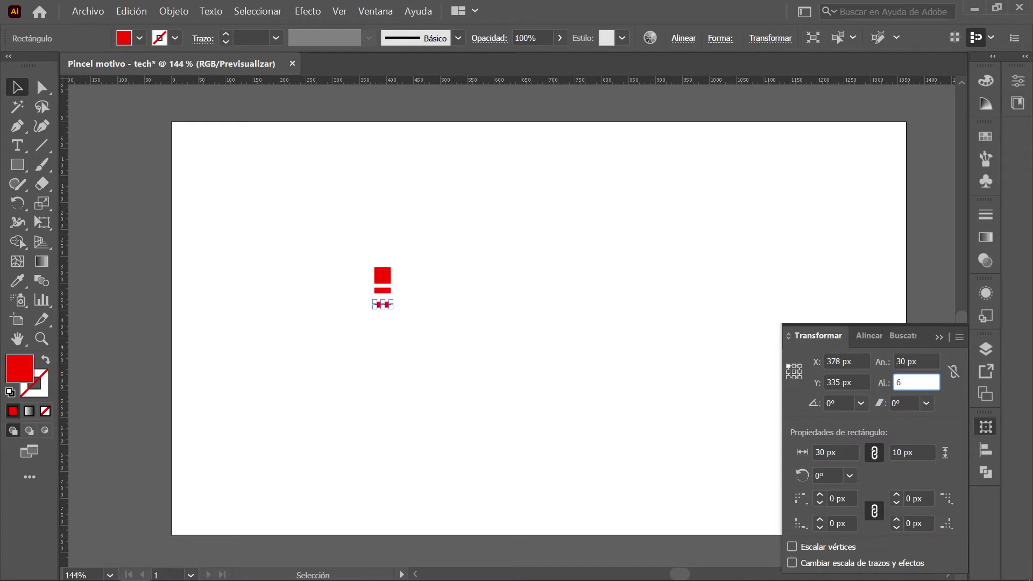
{"action": "key", "text": "Return"}
{"action": "left_click", "coordinate": [618, 408]}
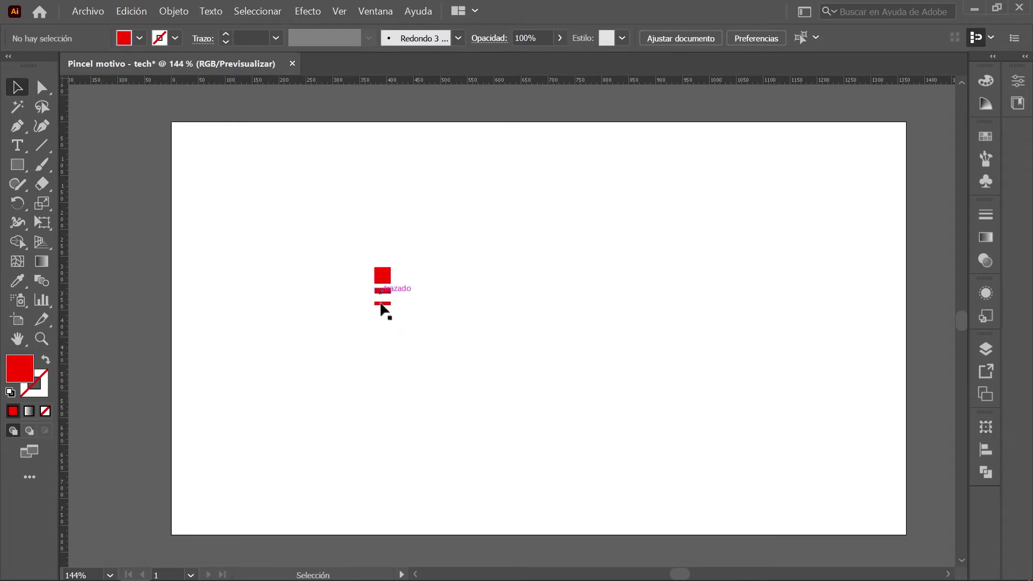
{"action": "left_click", "coordinate": [381, 304]}
Step: Copy the thin bar another 6 px lower
{"action": "key", "text": "Return"}
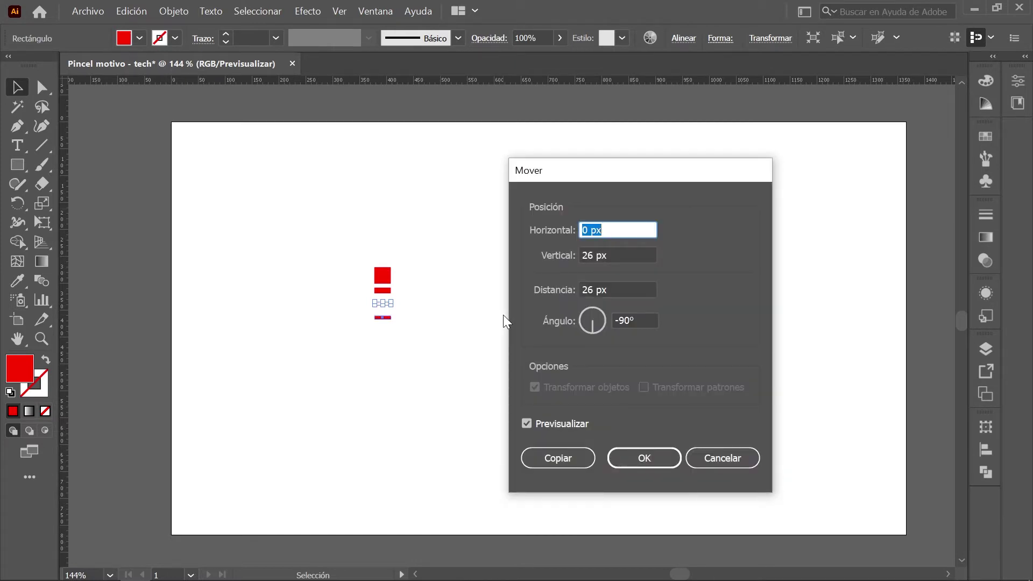
{"action": "key", "text": "Tab"}
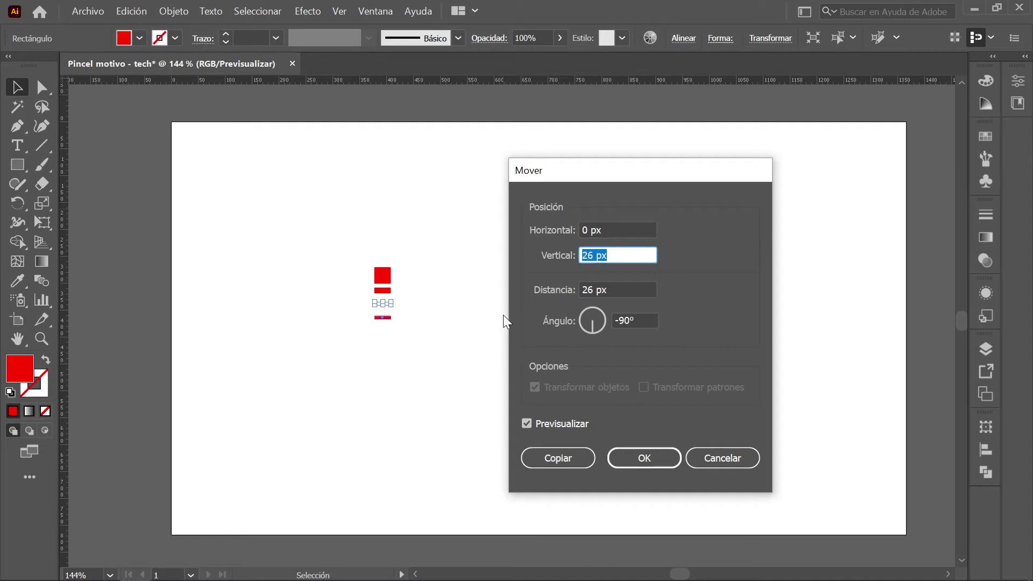
{"action": "type", "text": "6"}
{"action": "left_click", "coordinate": [580, 461]}
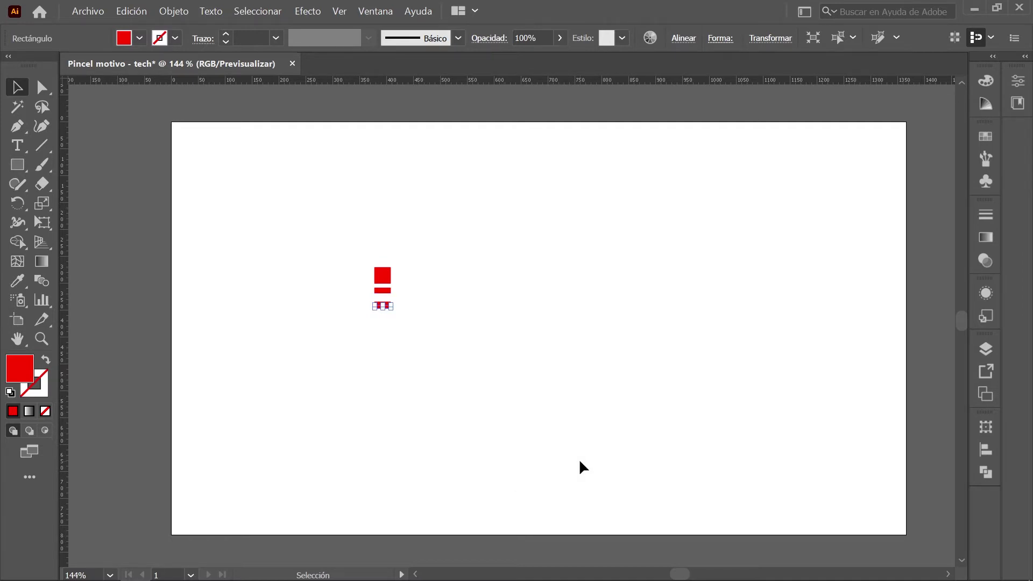
Step: Resize the bar to 19 px high and move it to X 561 px, Y 341 px
{"action": "left_click", "coordinate": [990, 427]}
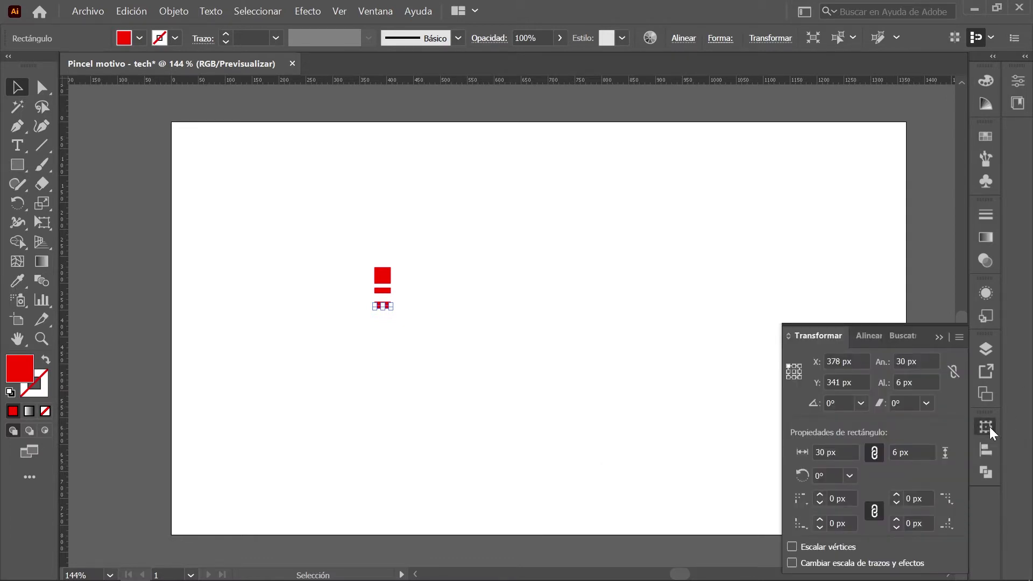
{"action": "left_click", "coordinate": [931, 362]}
{"action": "key", "text": "Tab"}
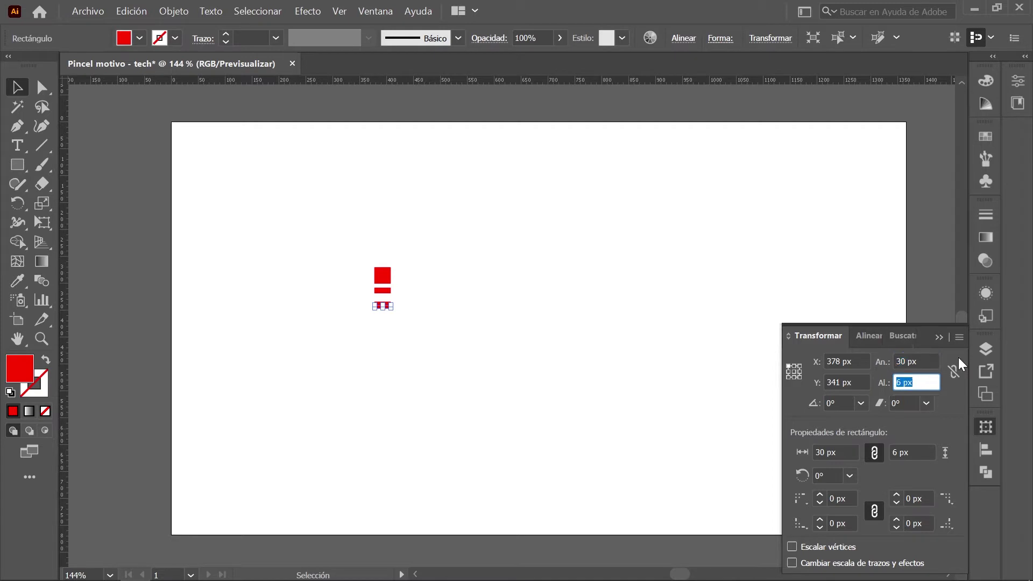
{"action": "type", "text": "19"}
{"action": "key", "text": "Tab"}
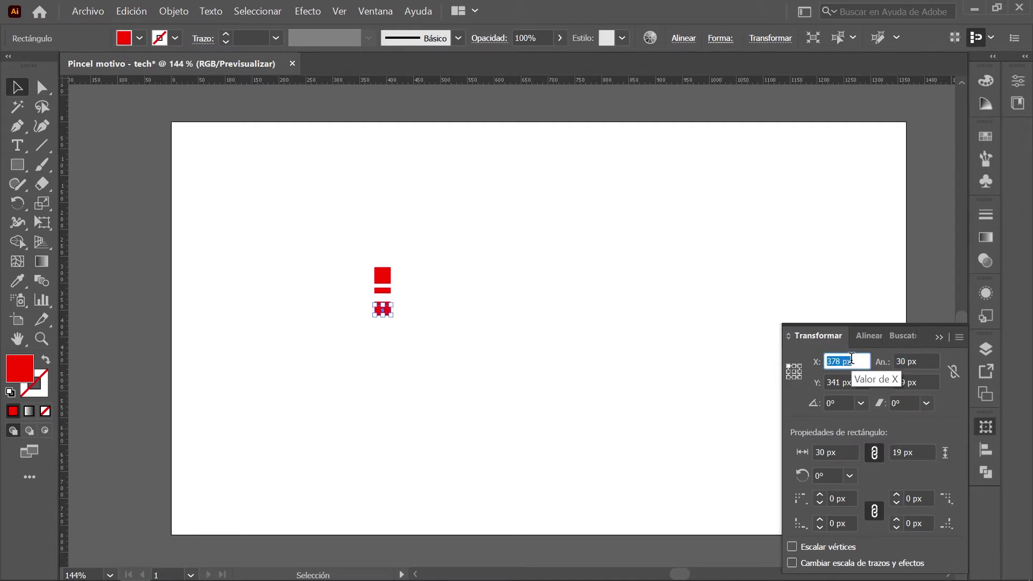
{"action": "type", "text": "561"}
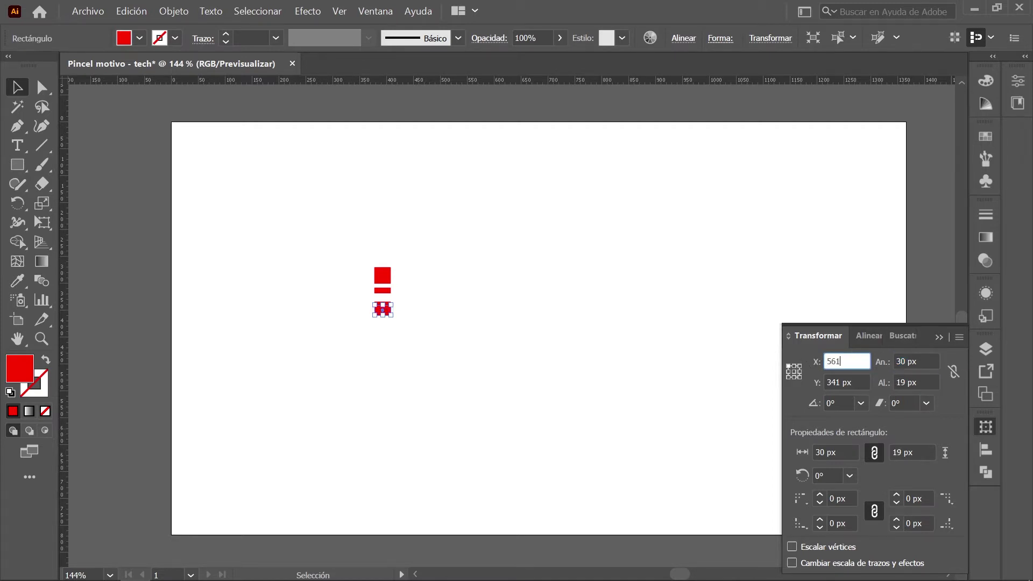
{"action": "key", "text": "Tab"}
{"action": "type", "text": "341"}
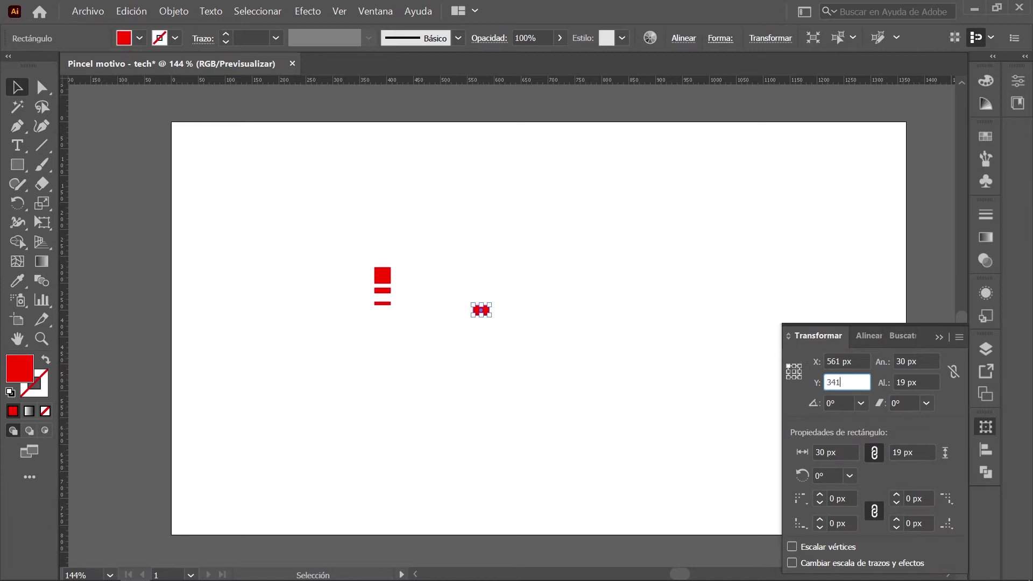
{"action": "key", "text": "Return"}
{"action": "left_click", "coordinate": [601, 384]}
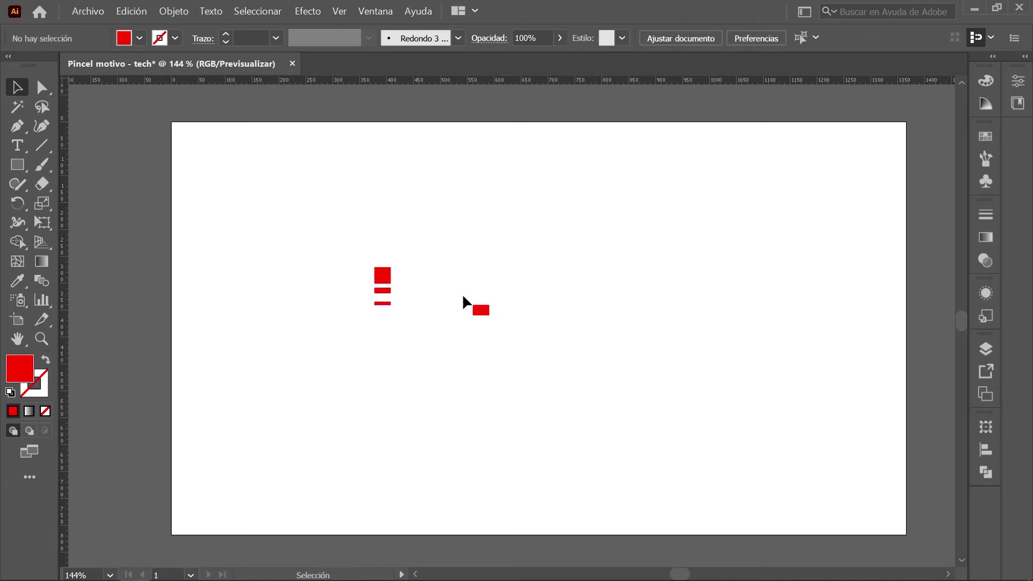
{"action": "left_click", "coordinate": [481, 309]}
Step: Place a copy of the rectangle 240 px to the right, 0 px vertically
{"action": "key", "text": "Return"}
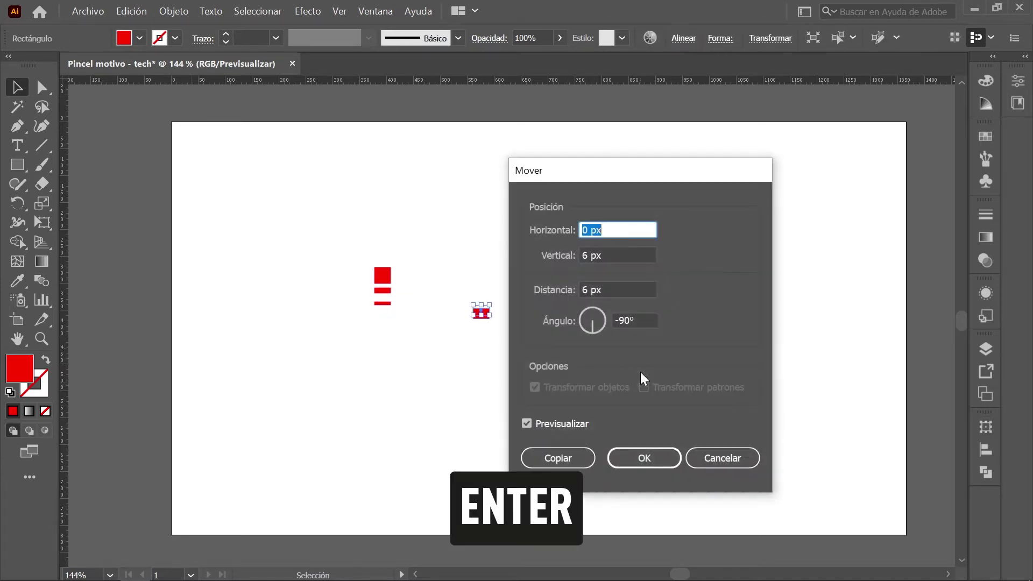
{"action": "left_click_drag", "start_coordinate": [625, 170], "coordinate": [211, 166]}
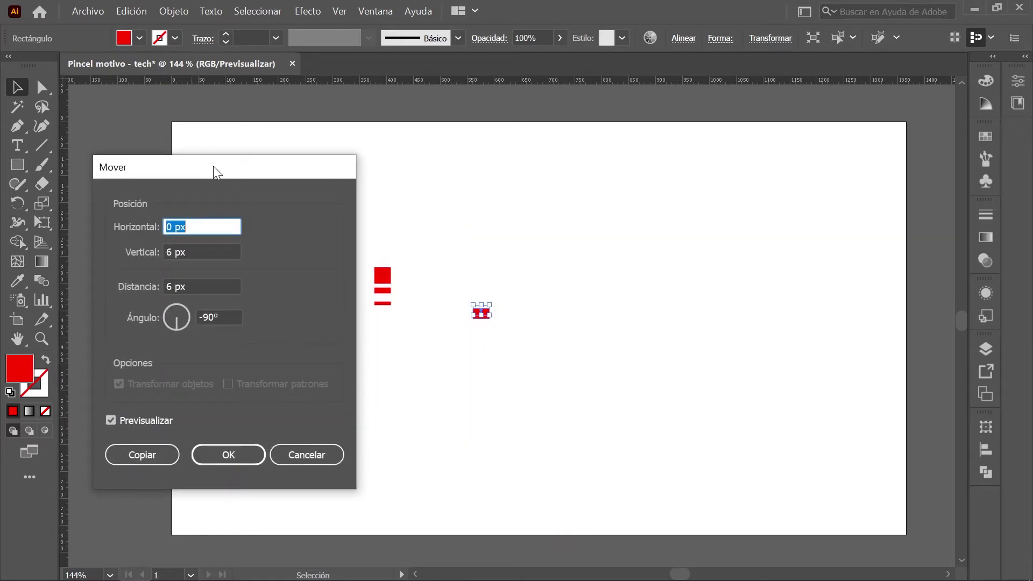
{"action": "type", "text": "2"}
{"action": "type", "text": "40"}
{"action": "key", "text": "Tab"}
{"action": "type", "text": "0"}
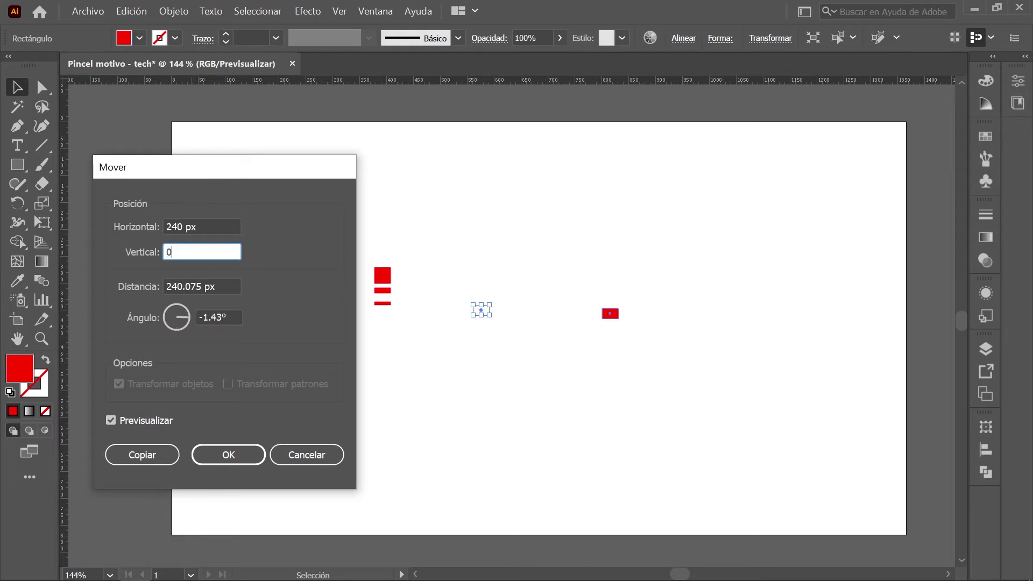
{"action": "left_click", "coordinate": [150, 457]}
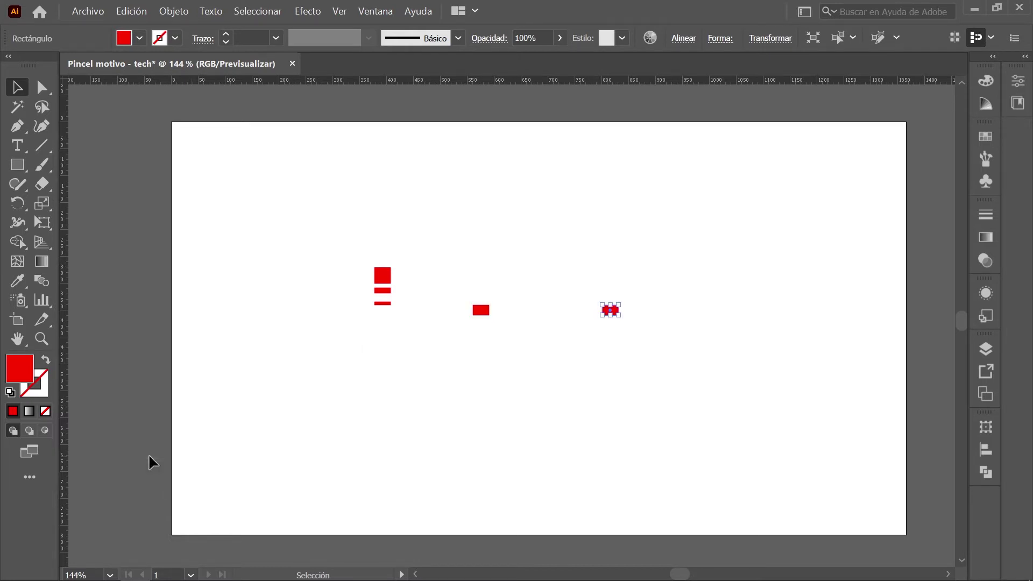
Step: Widen the copied bar to 136 px
{"action": "left_click", "coordinate": [985, 427]}
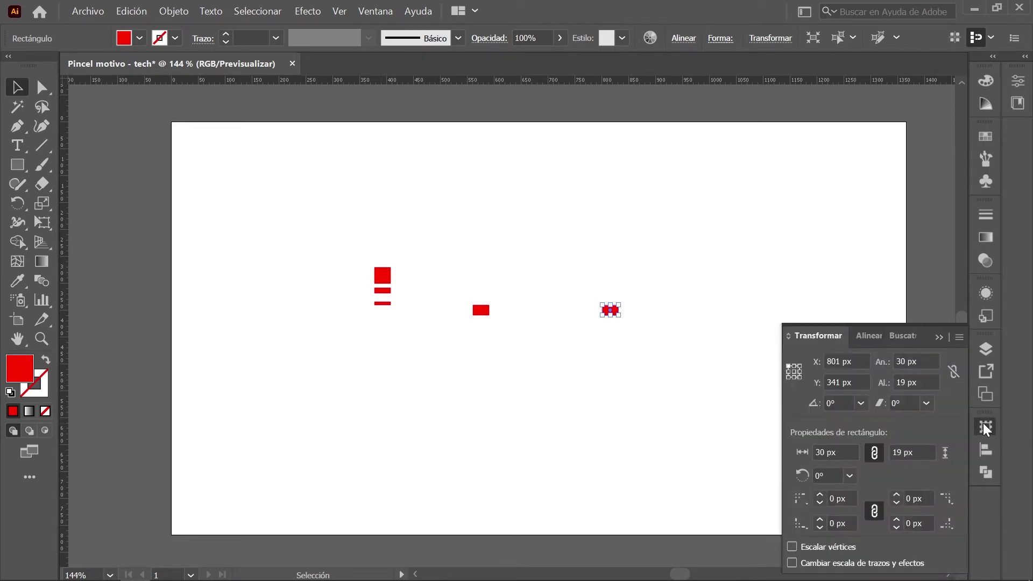
{"action": "left_click", "coordinate": [914, 361]}
{"action": "type", "text": "136"}
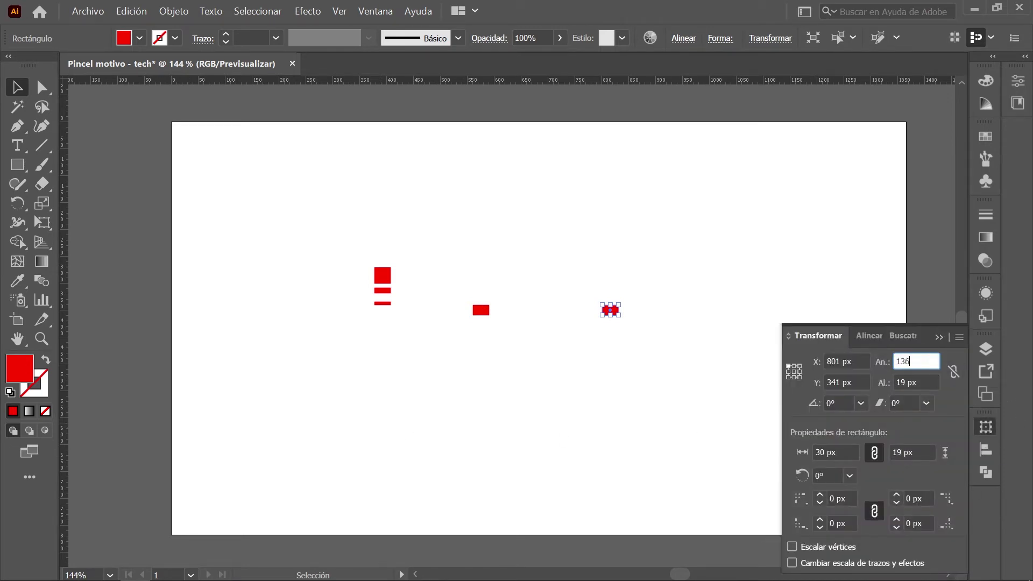
{"action": "key", "text": "Return"}
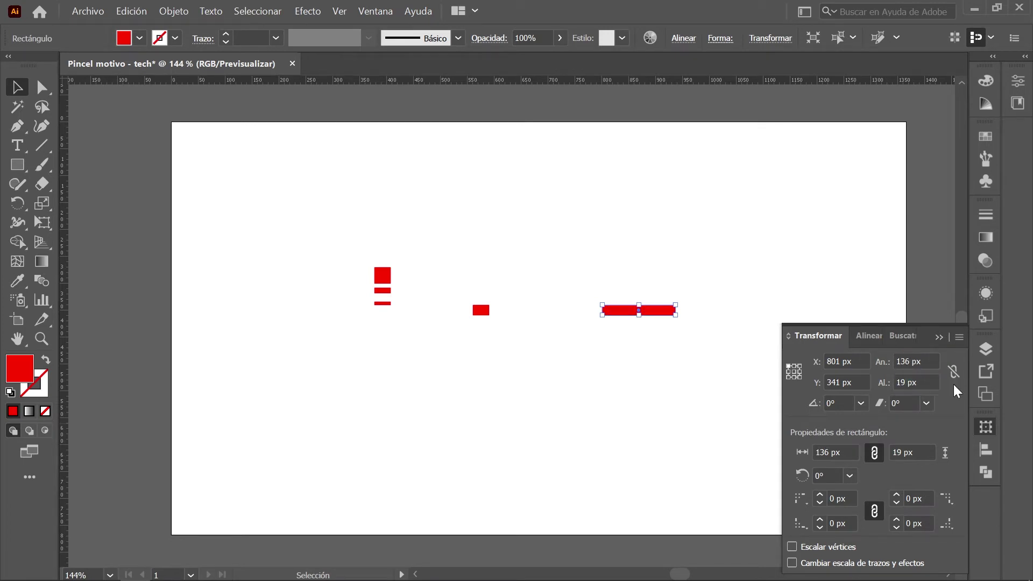
{"action": "left_click", "coordinate": [699, 400]}
Step: Hide the long red bar with Objeto > Ocultar > Selección
{"action": "left_click_drag", "start_coordinate": [581, 260], "coordinate": [695, 346]}
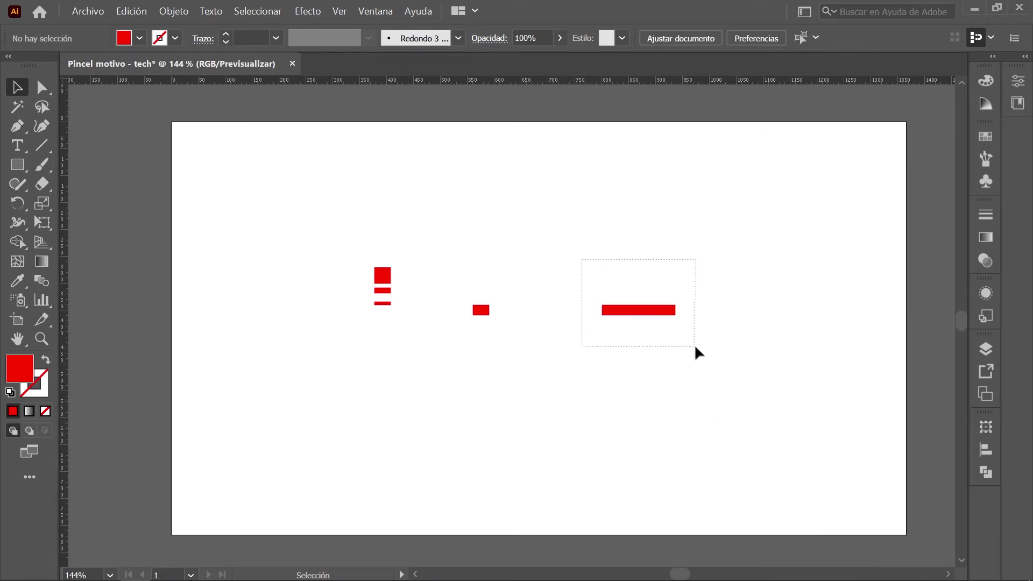
{"action": "left_click", "coordinate": [175, 11]}
{"action": "mouse_move", "coordinate": [233, 154]}
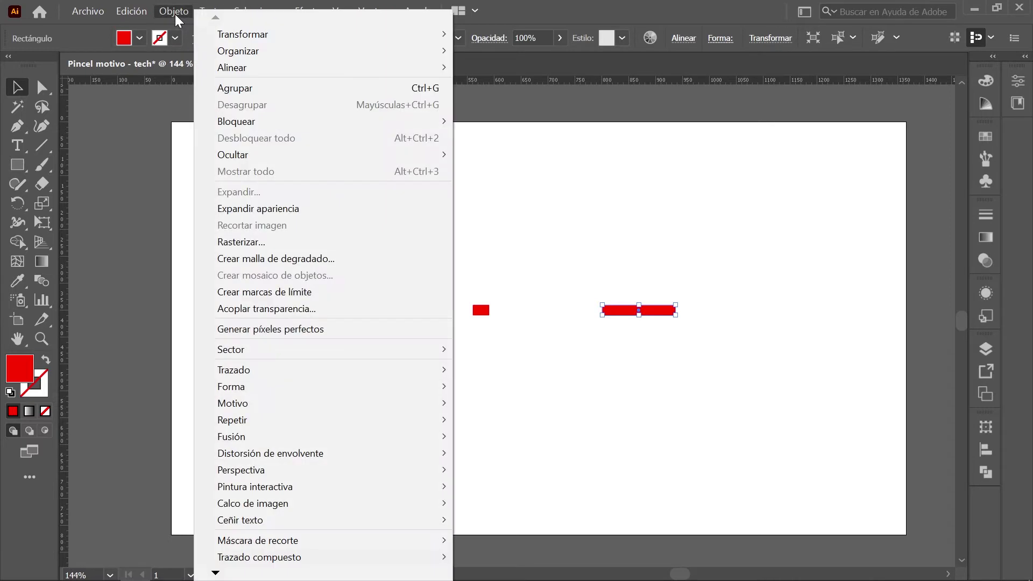
{"action": "left_click", "coordinate": [592, 155]}
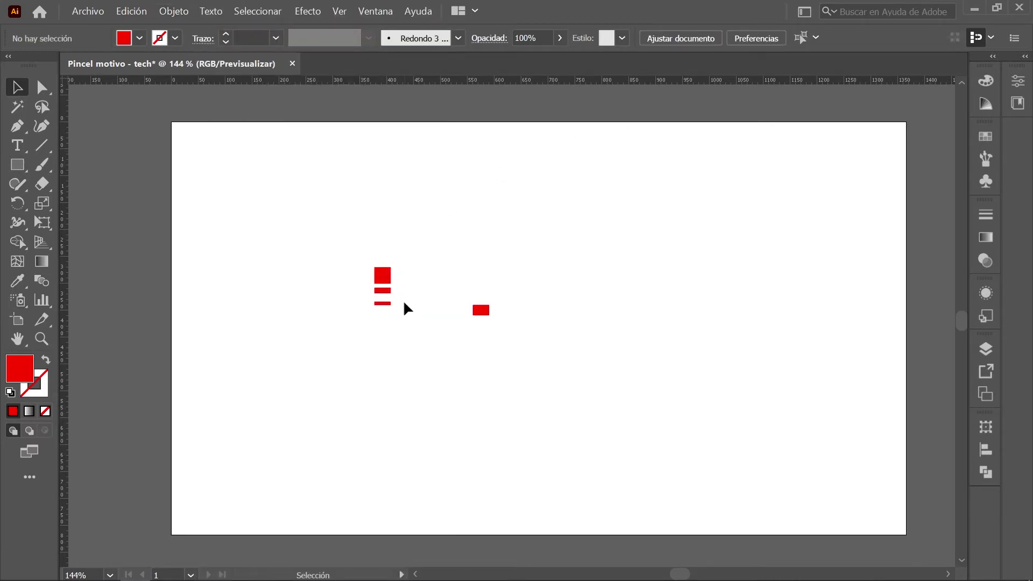
Step: Copy the lowest thin bar 25 px straight down
{"action": "left_click_drag", "start_coordinate": [402, 299], "coordinate": [371, 311]}
{"action": "key", "text": "Return"}
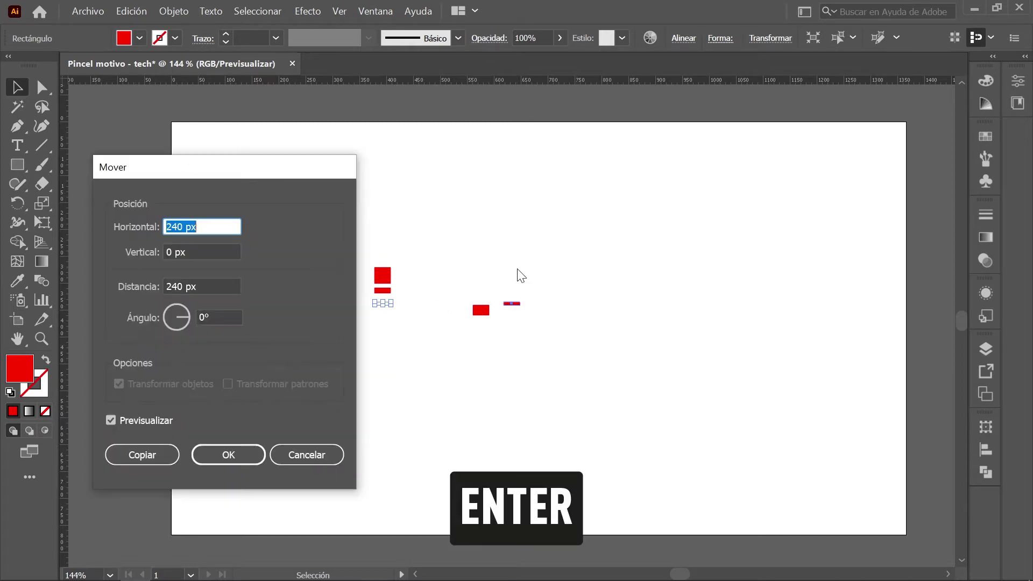
{"action": "left_click_drag", "start_coordinate": [172, 167], "coordinate": [720, 159]}
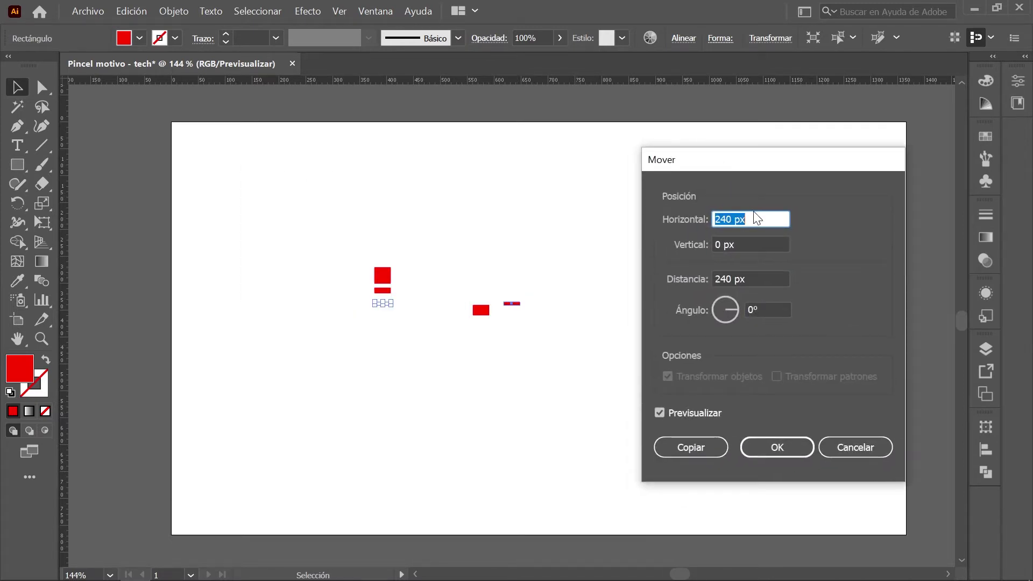
{"action": "type", "text": "0"}
{"action": "key", "text": "Tab"}
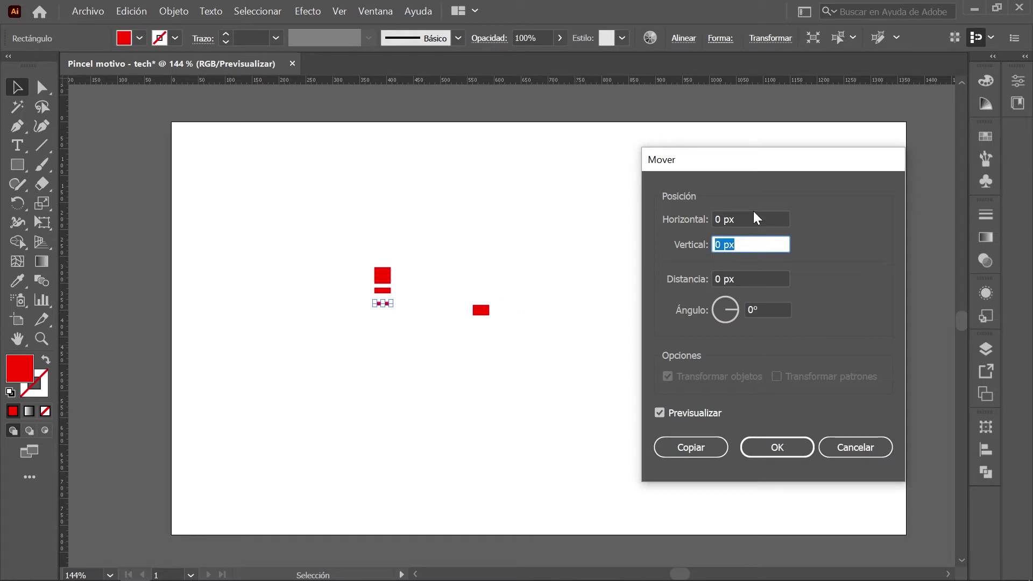
{"action": "type", "text": "25"}
{"action": "left_click", "coordinate": [696, 453]}
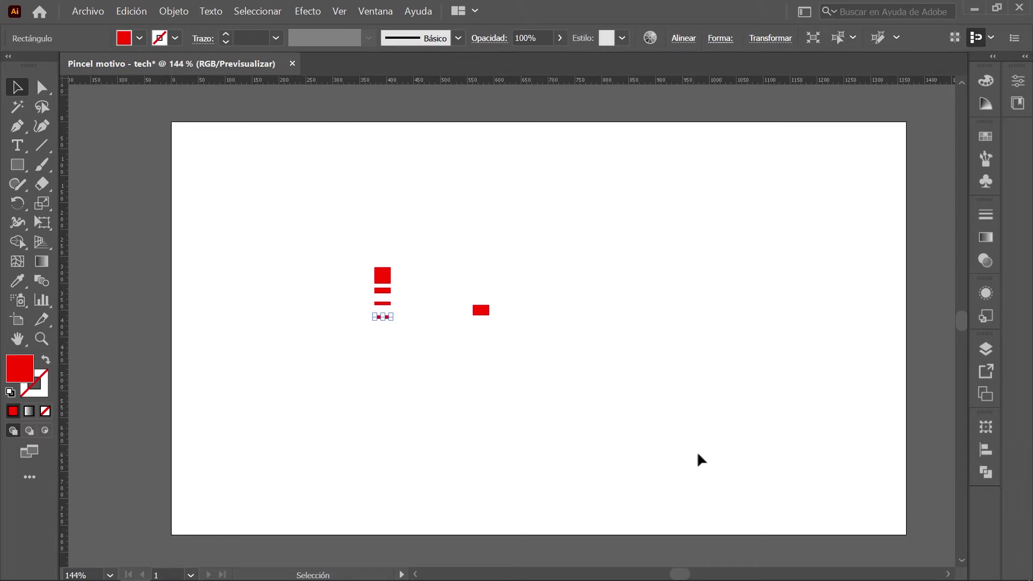
Step: Set the new copy's height to 30 px
{"action": "left_click", "coordinate": [985, 427]}
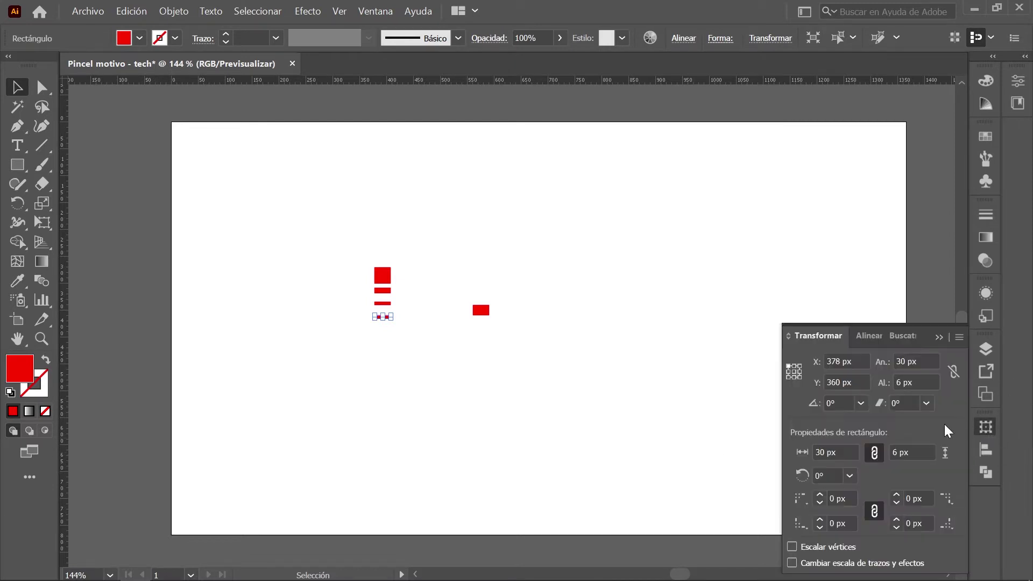
{"action": "left_click", "coordinate": [916, 361]}
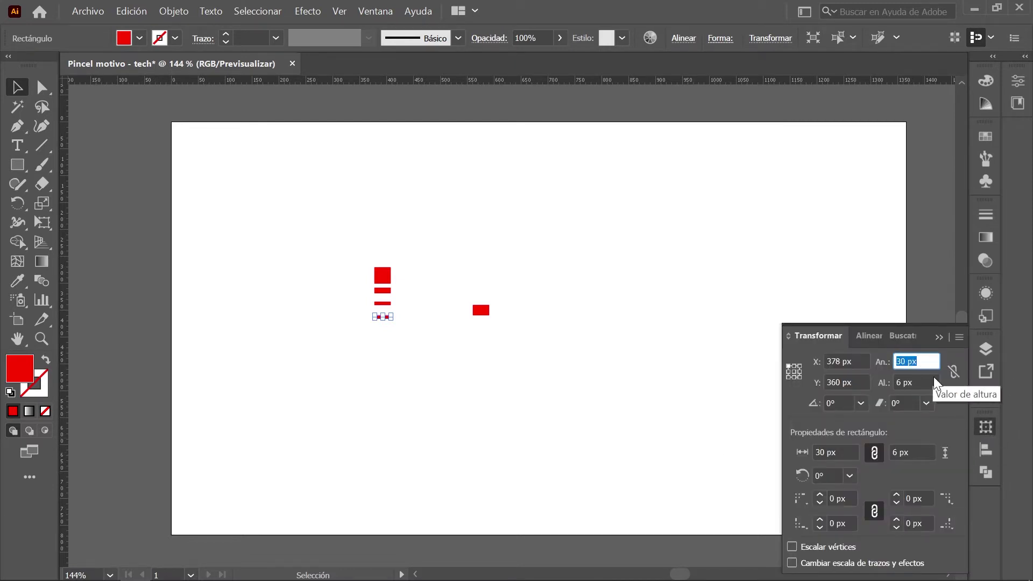
{"action": "key", "text": "Tab"}
{"action": "type", "text": "30"}
{"action": "type", "text": "4"}
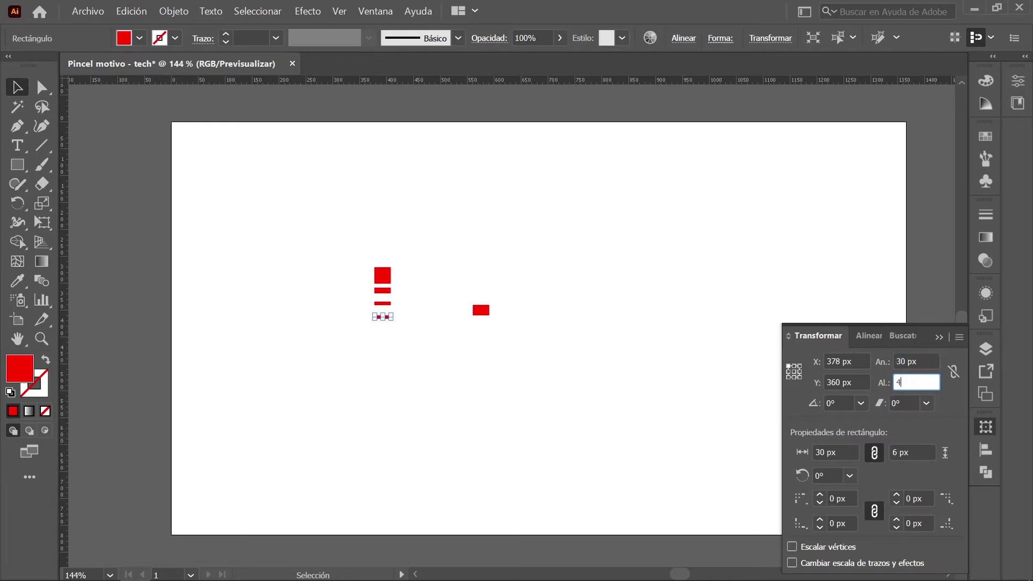
{"action": "key", "text": "Return"}
{"action": "left_click", "coordinate": [578, 377]}
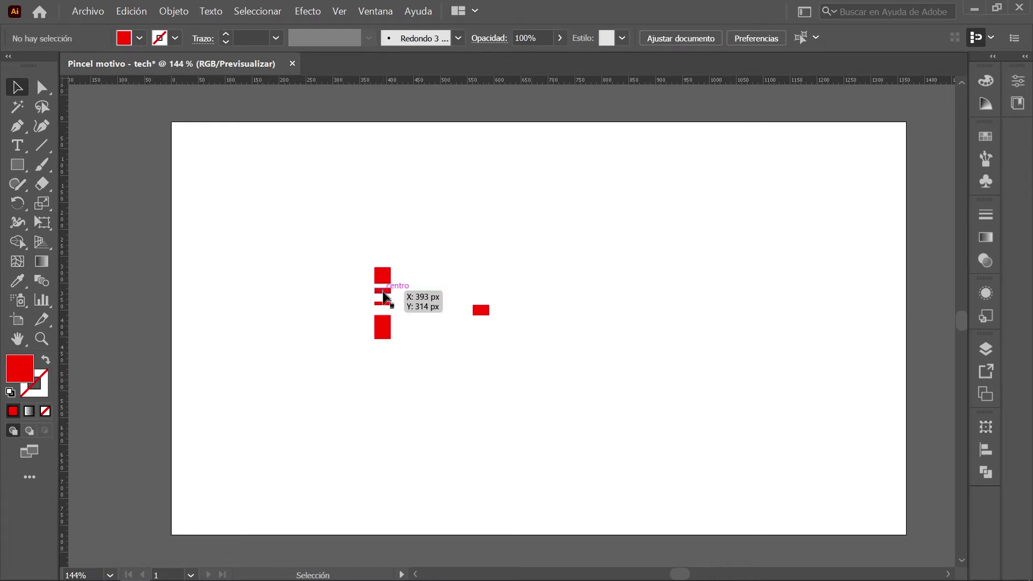
Step: Copy the 30 px red block 20 px to the right
{"action": "left_click", "coordinate": [384, 331]}
{"action": "key", "text": "Return"}
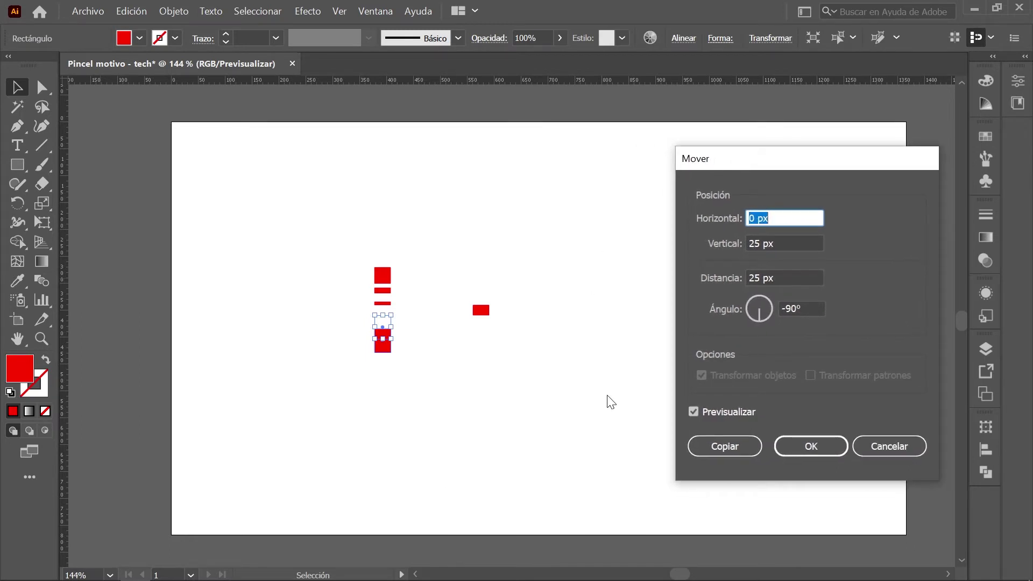
{"action": "type", "text": "20"}
{"action": "key", "text": "Tab"}
{"action": "type", "text": "0"}
{"action": "key", "text": "Tab"}
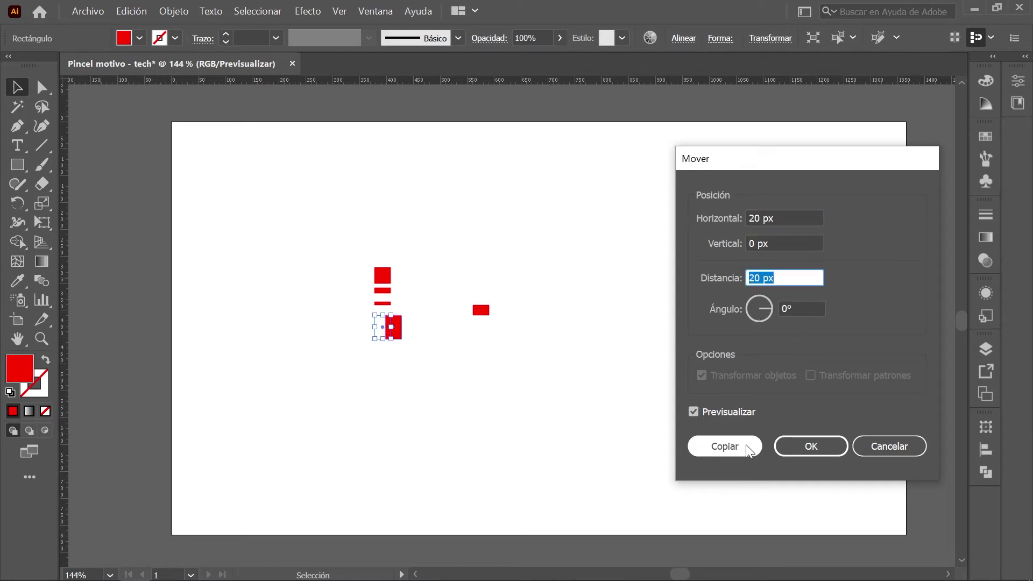
{"action": "left_click", "coordinate": [747, 447]}
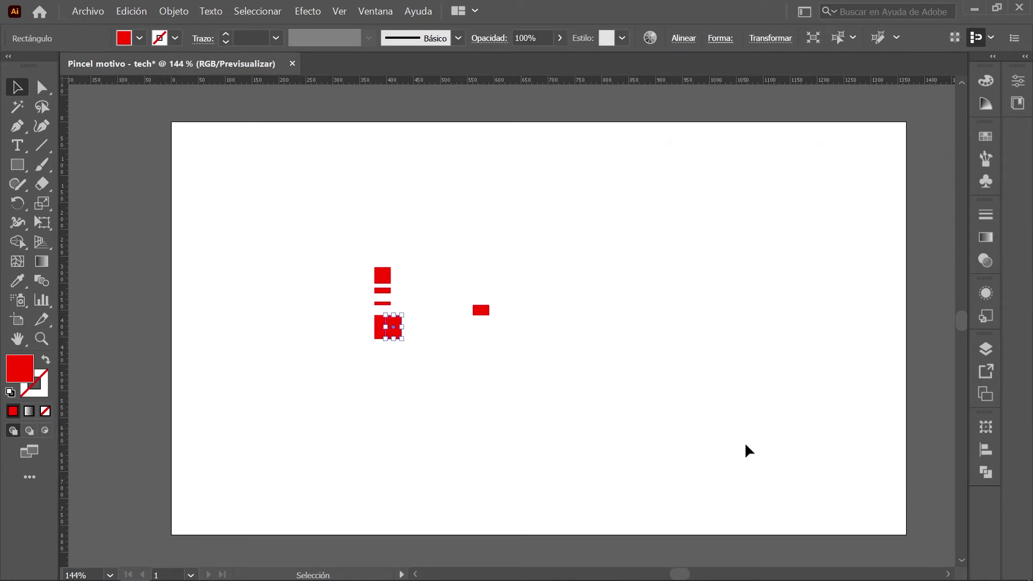
Step: Fill the copied block Amarillo RGB and resize it to 60 × 26 px from its bottom-left corner
{"action": "left_click", "coordinate": [985, 136]}
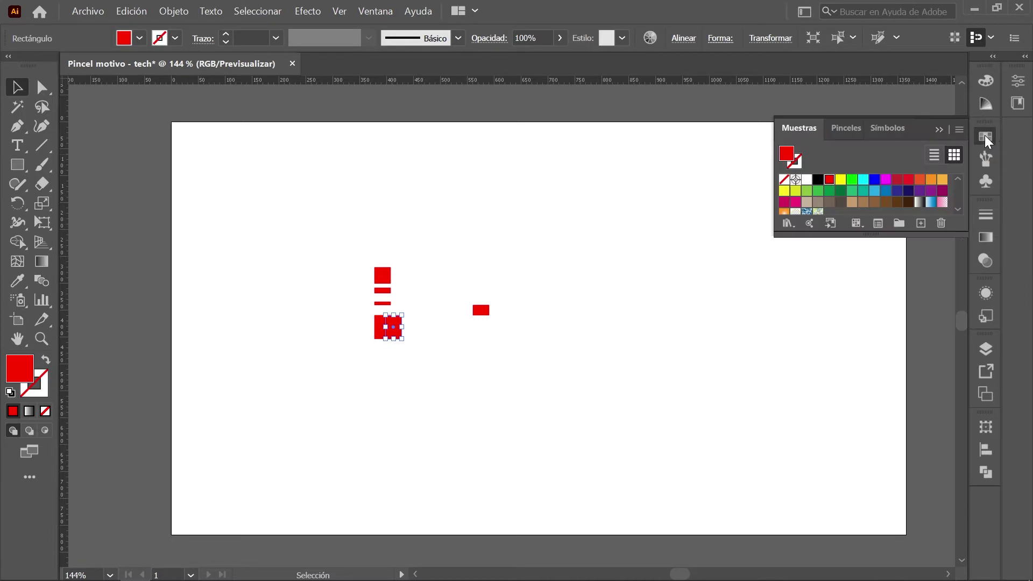
{"action": "left_click", "coordinate": [841, 182]}
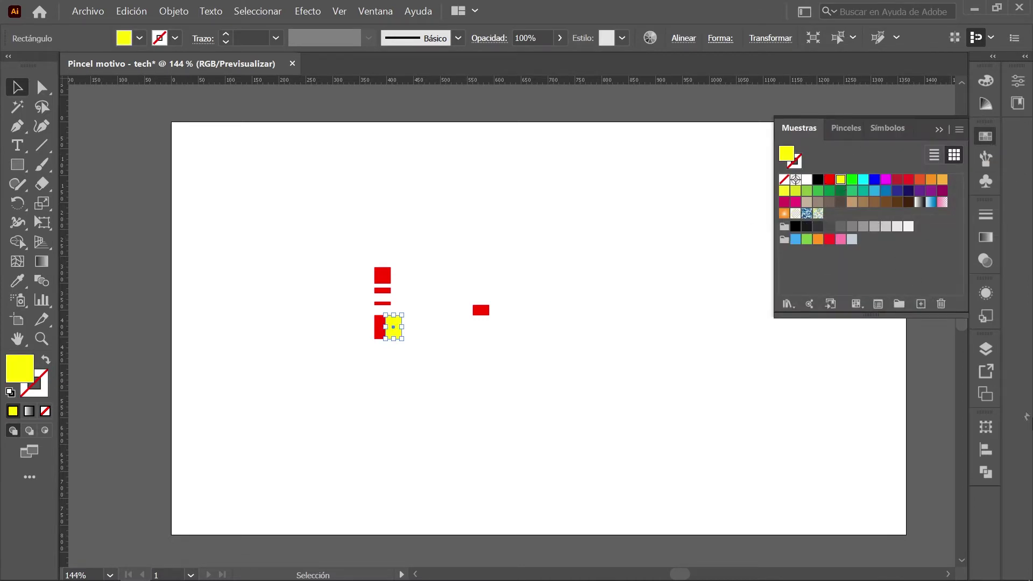
{"action": "left_click", "coordinate": [986, 427]}
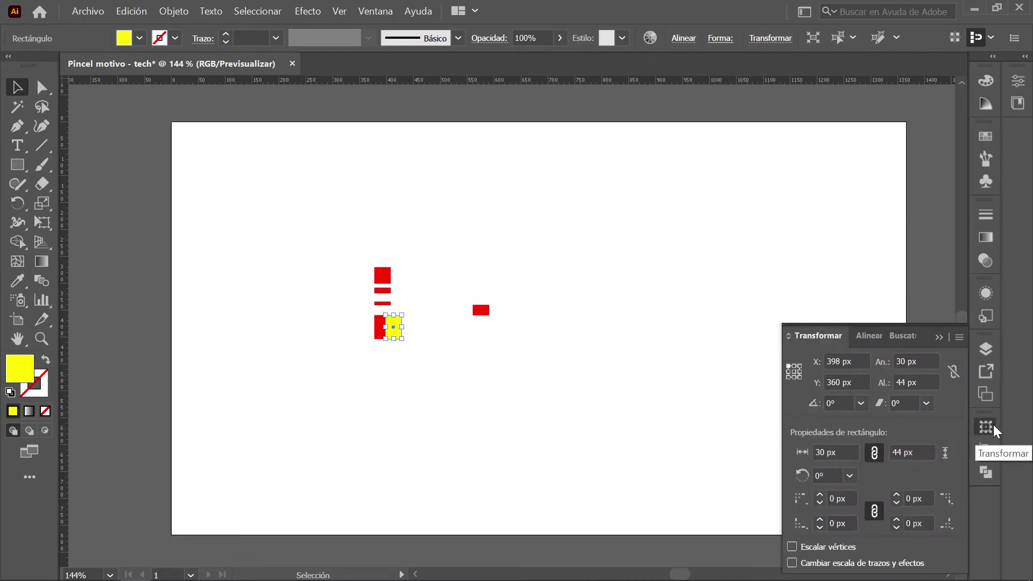
{"action": "left_click", "coordinate": [789, 378]}
{"action": "left_click", "coordinate": [916, 361]}
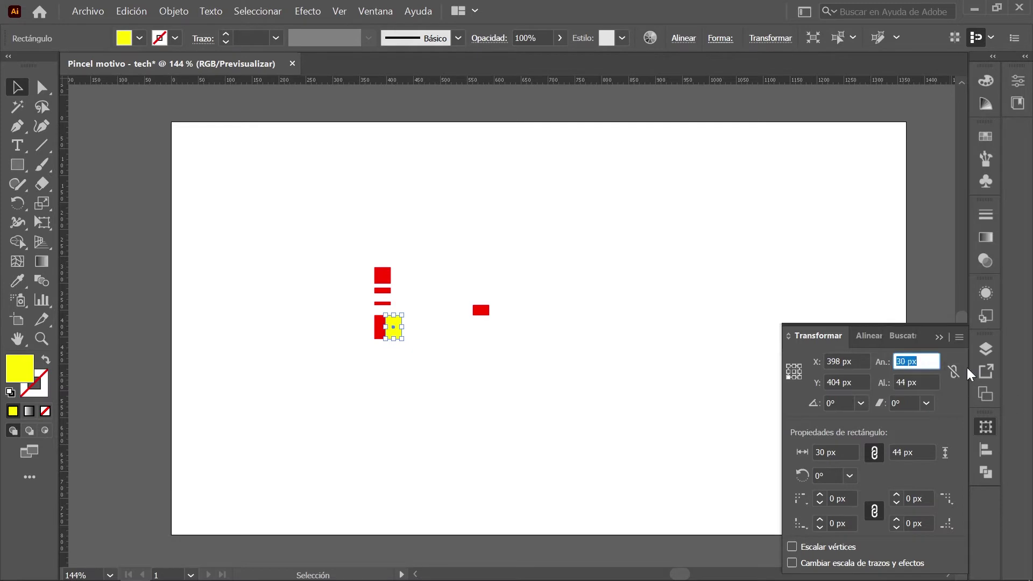
{"action": "type", "text": "60"}
{"action": "key", "text": "Tab"}
{"action": "type", "text": "26"}
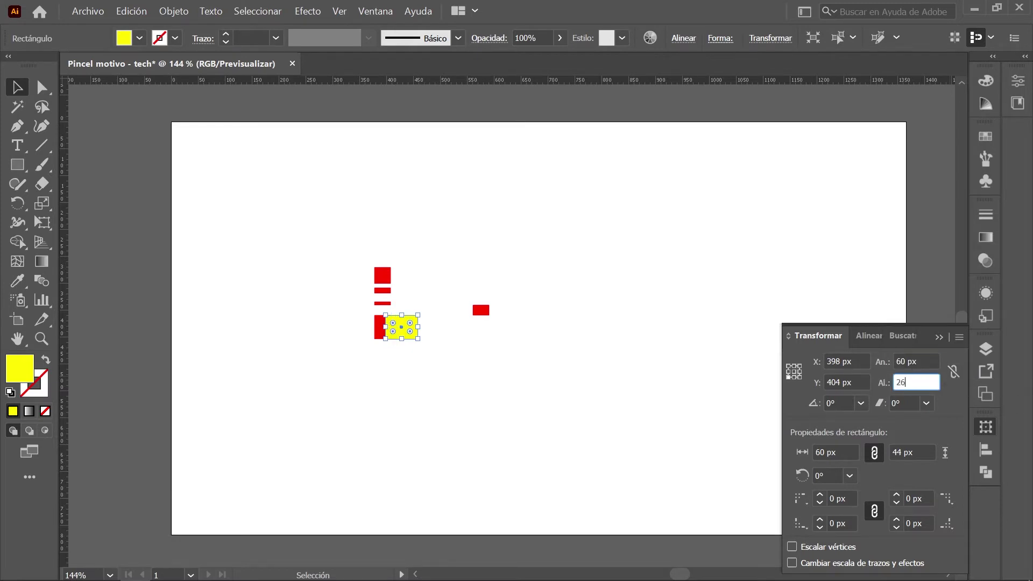
{"action": "key", "text": "Return"}
{"action": "left_click", "coordinate": [715, 435]}
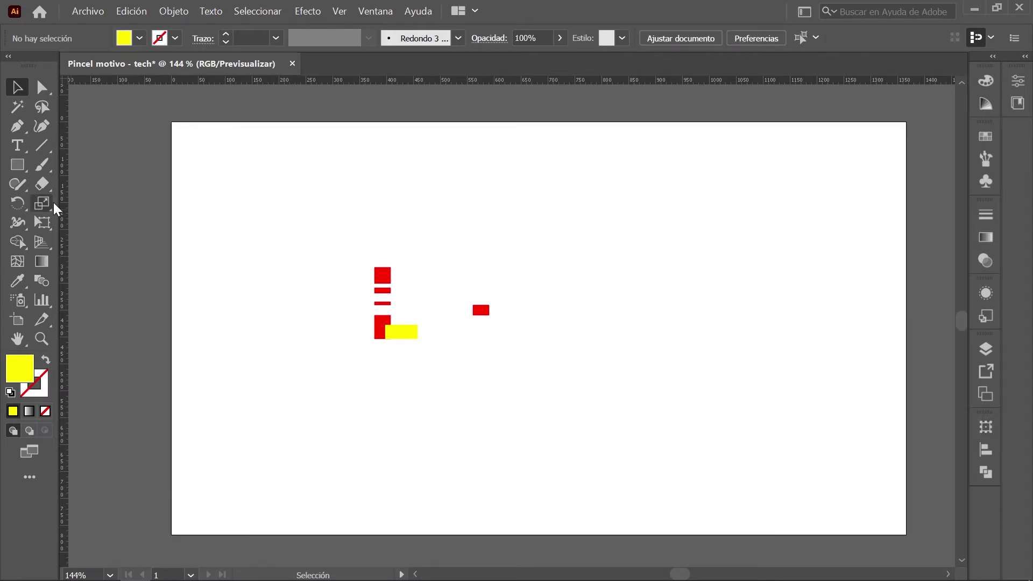
Step: With Direct Selection at 800% zoom, select only the yellow rectangle's top-left and top-right anchors
{"action": "left_click", "coordinate": [42, 86]}
{"action": "scroll", "coordinate": [385, 353], "scroll_direction": "up", "scroll_amount": 5}
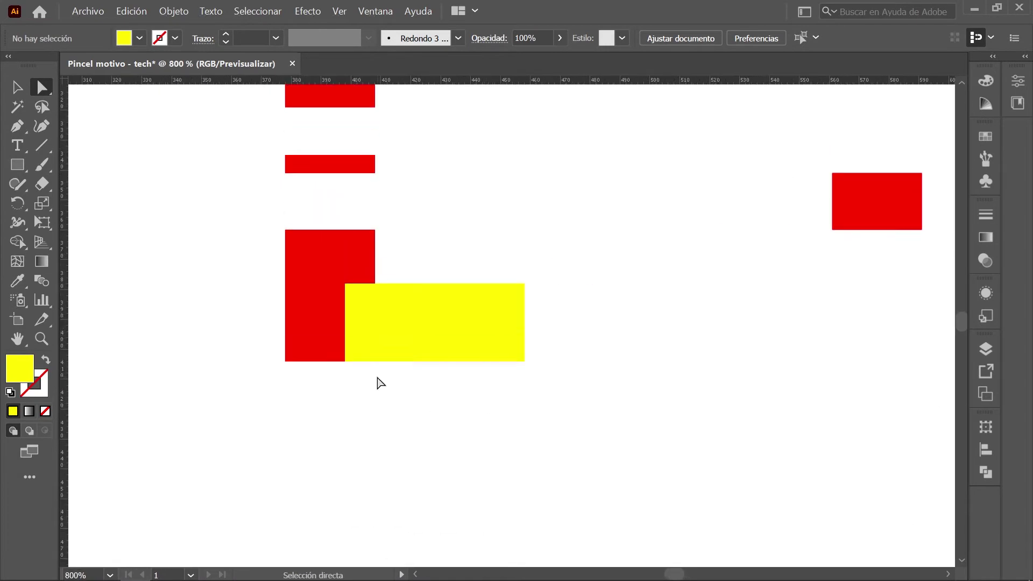
{"action": "left_click", "coordinate": [348, 300]}
{"action": "left_click", "coordinate": [345, 285], "text": "shift"}
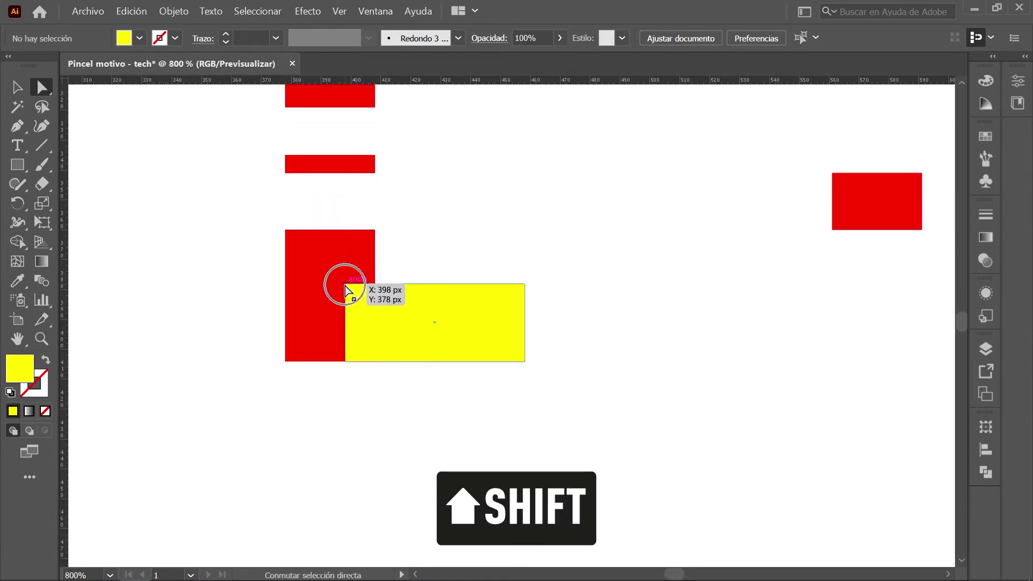
{"action": "left_click", "coordinate": [552, 292]}
{"action": "left_click", "coordinate": [346, 285]}
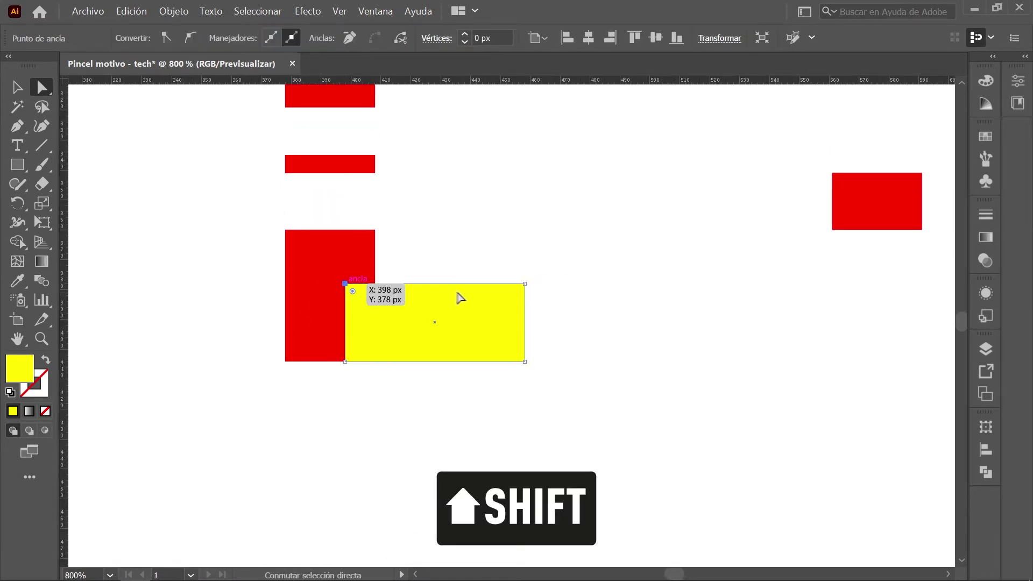
{"action": "left_click", "coordinate": [525, 283], "text": "shift"}
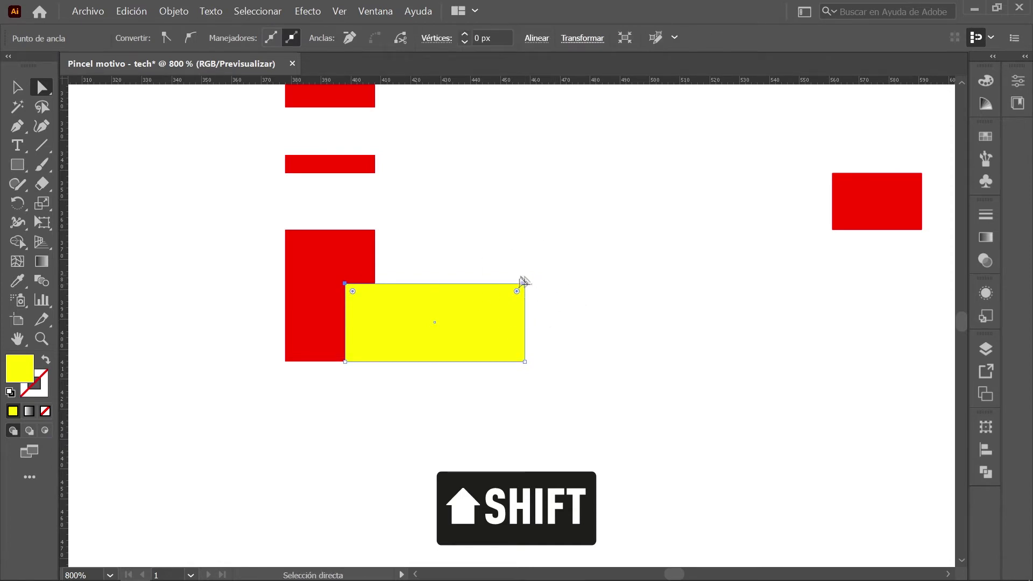
{"action": "left_click", "coordinate": [42, 203]}
Step: Scale the yellow rectangle's top anchors uniformly to 60%, turning it into a trapezoid
{"action": "key", "text": "Return"}
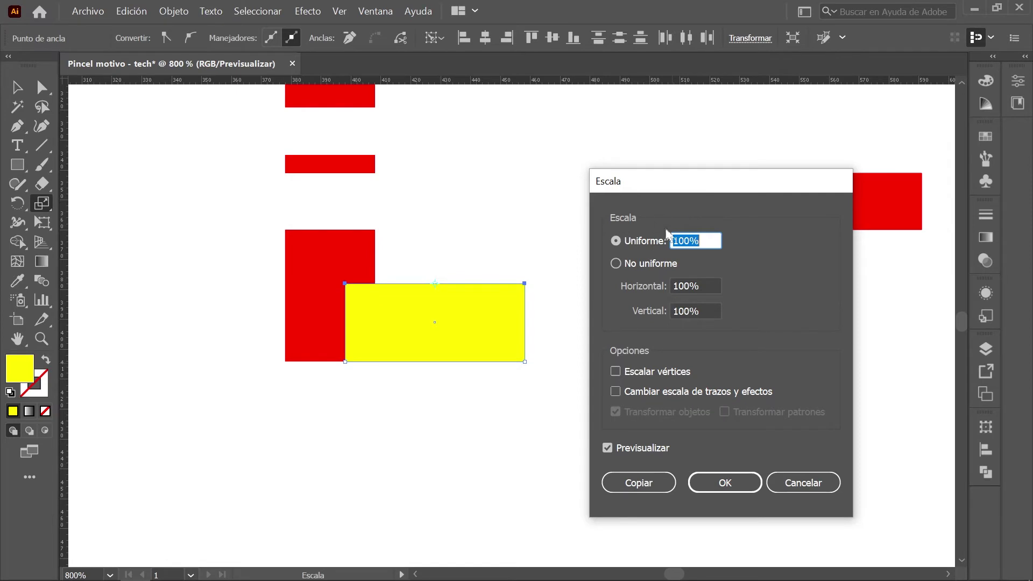
{"action": "type", "text": "60"}
{"action": "key", "text": "Tab"}
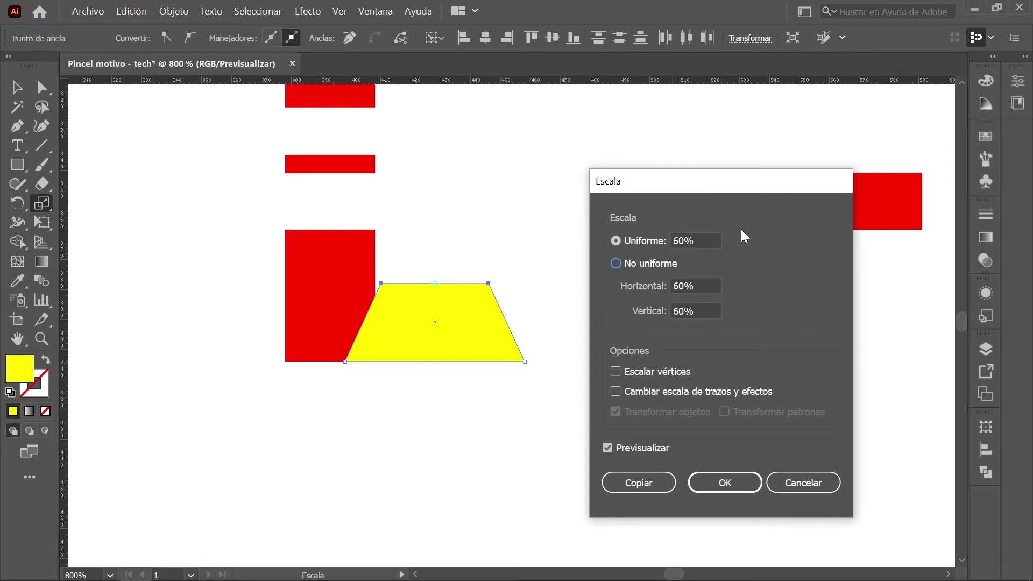
{"action": "left_click", "coordinate": [726, 484]}
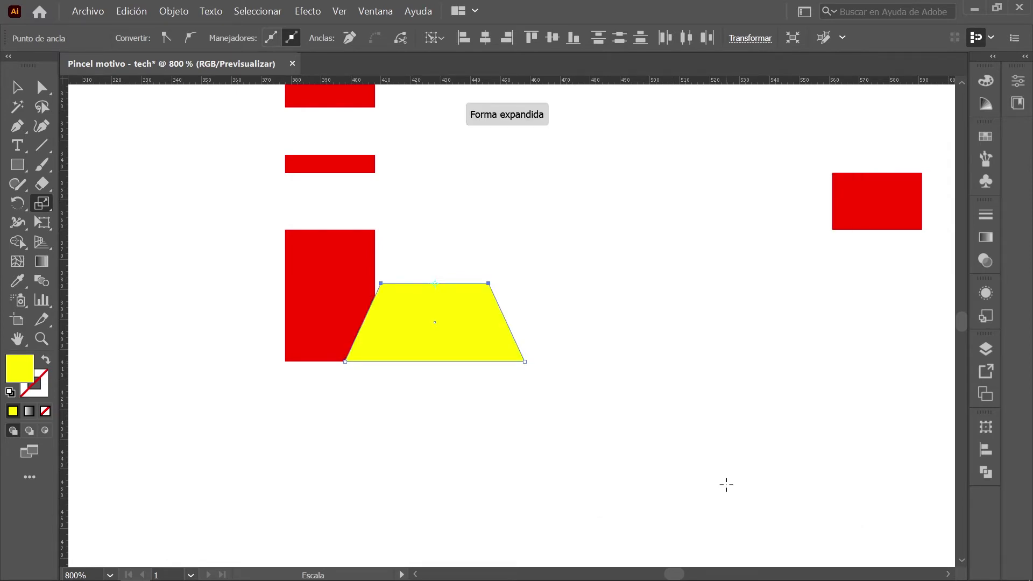
{"action": "key", "text": "v"}
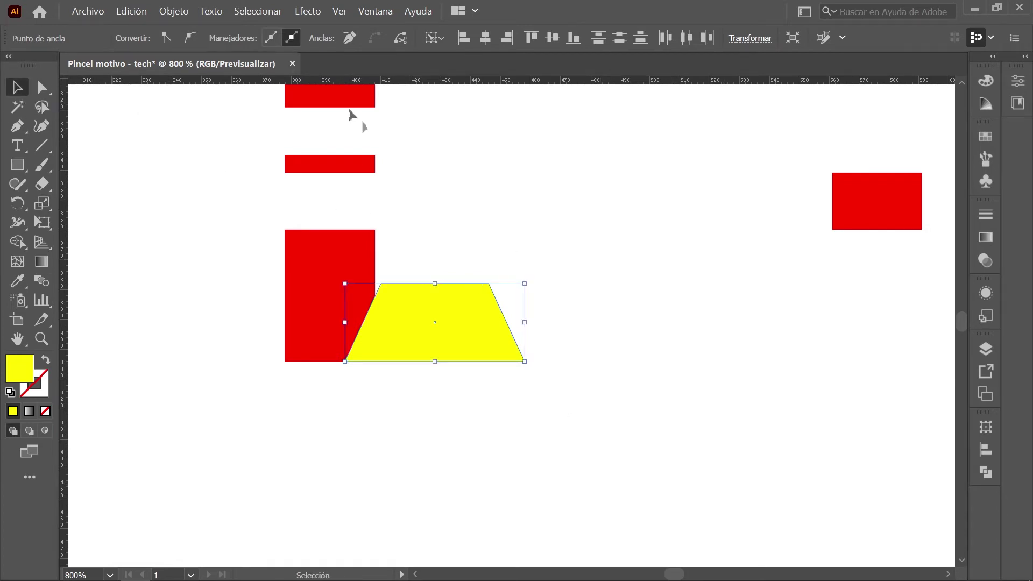
Step: Apply a Transform effect to the trapezoid with 122 px horizontal move and 3 copies
{"action": "left_click", "coordinate": [310, 10]}
{"action": "mouse_move", "coordinate": [368, 157]}
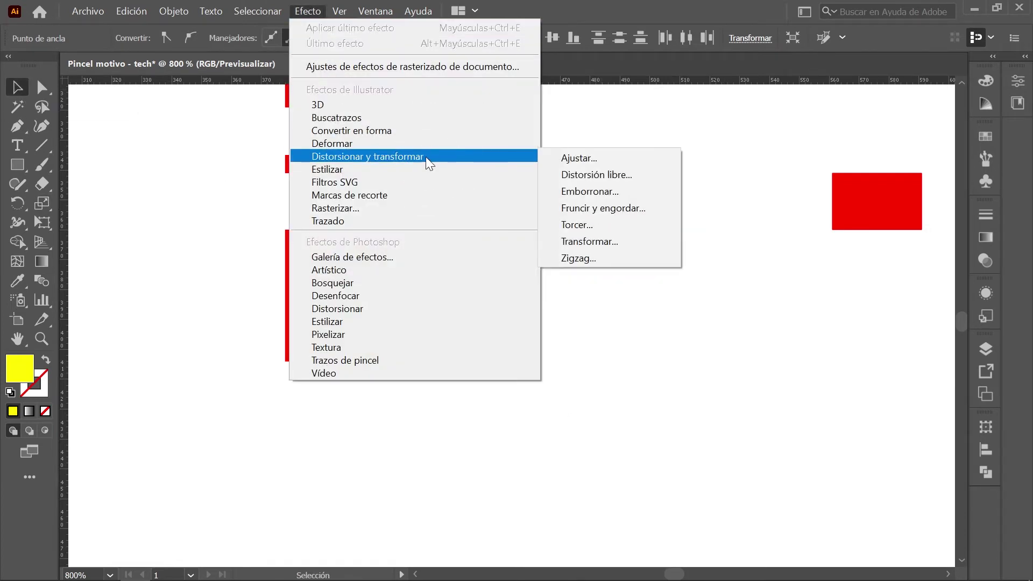
{"action": "left_click", "coordinate": [630, 241]}
{"action": "left_click_drag", "start_coordinate": [227, 154], "coordinate": [223, 93]}
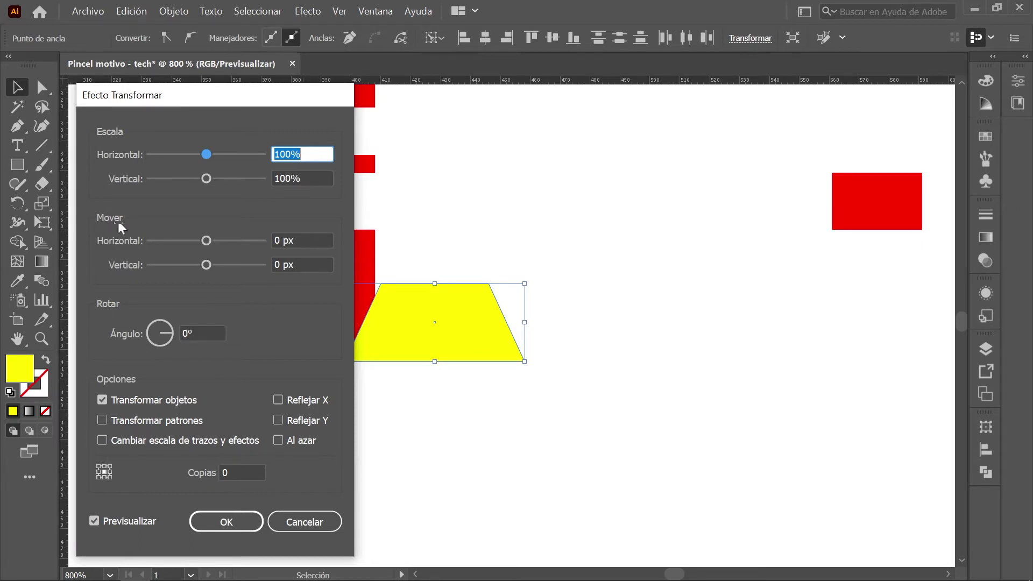
{"action": "left_click", "coordinate": [299, 240]}
{"action": "type", "text": "1"}
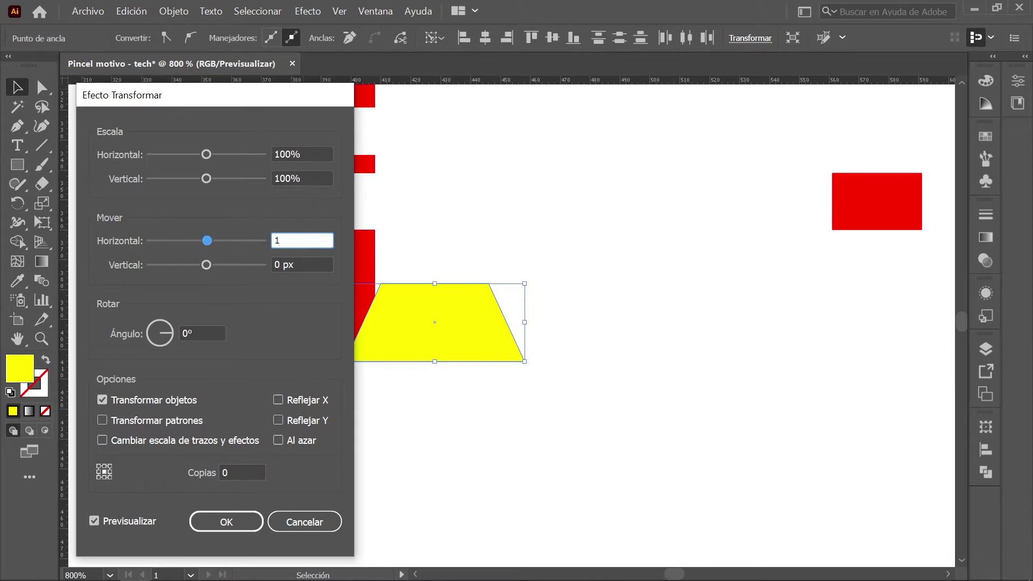
{"action": "type", "text": "22"}
{"action": "left_click", "coordinate": [237, 473]}
{"action": "type", "text": "3"}
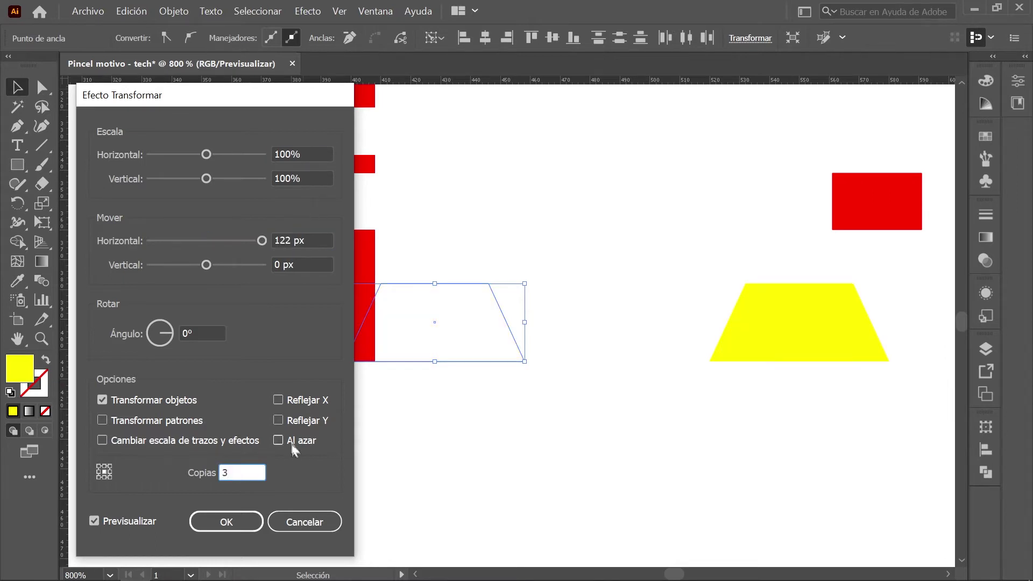
{"action": "left_click", "coordinate": [240, 521]}
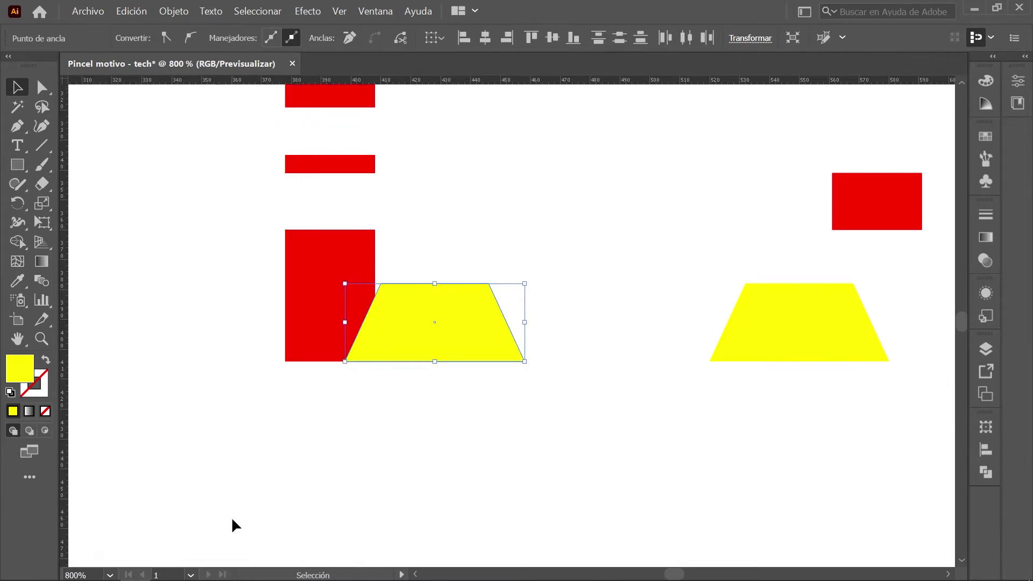
{"action": "scroll", "coordinate": [546, 388], "scroll_direction": "down", "scroll_amount": 3}
Step: Expand the trapezoid's Transform appearance and ungroup the four resulting yellow shapes
{"action": "left_click", "coordinate": [385, 354]}
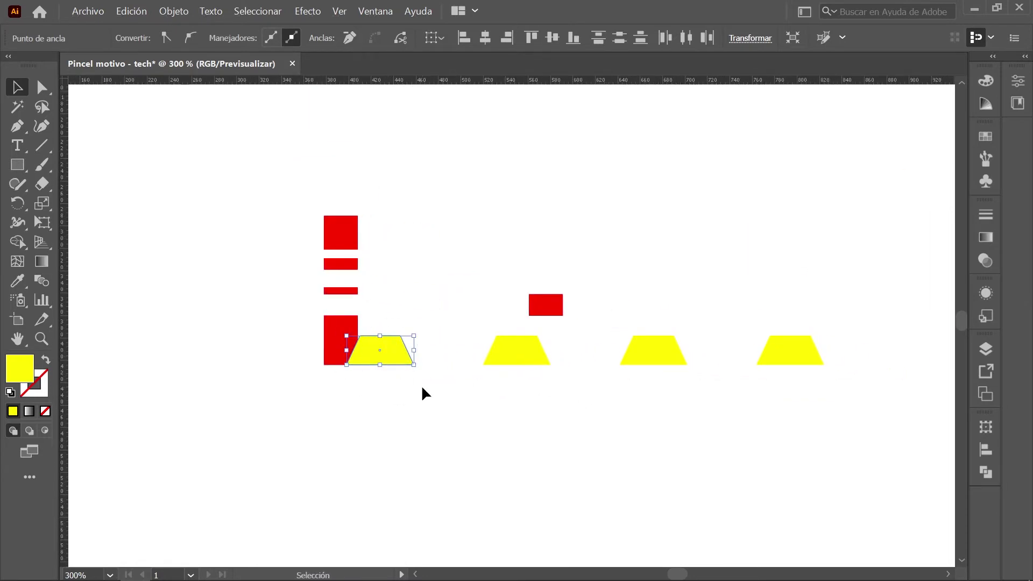
{"action": "left_click", "coordinate": [183, 11]}
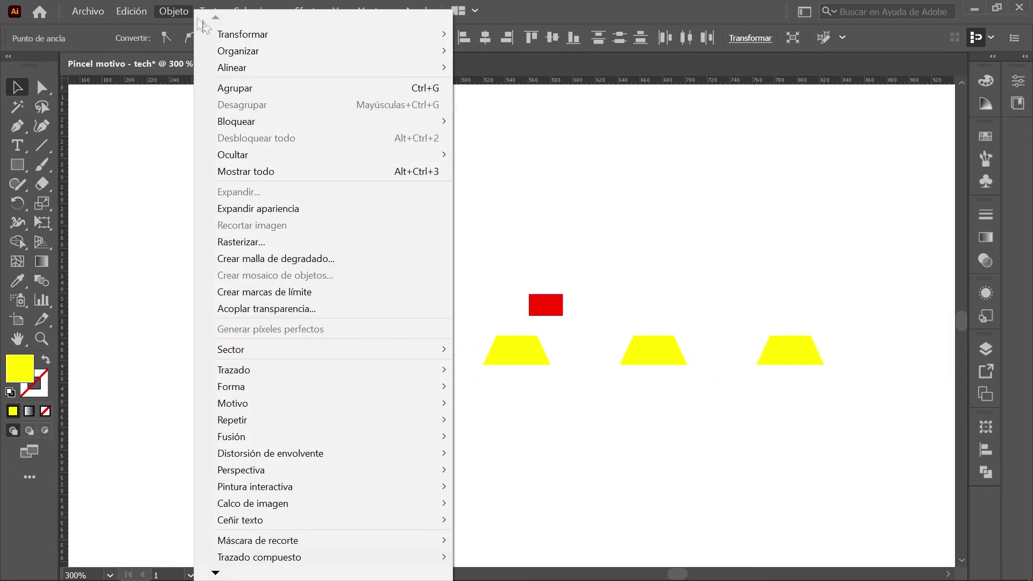
{"action": "left_click", "coordinate": [383, 208]}
{"action": "right_click", "coordinate": [385, 350]}
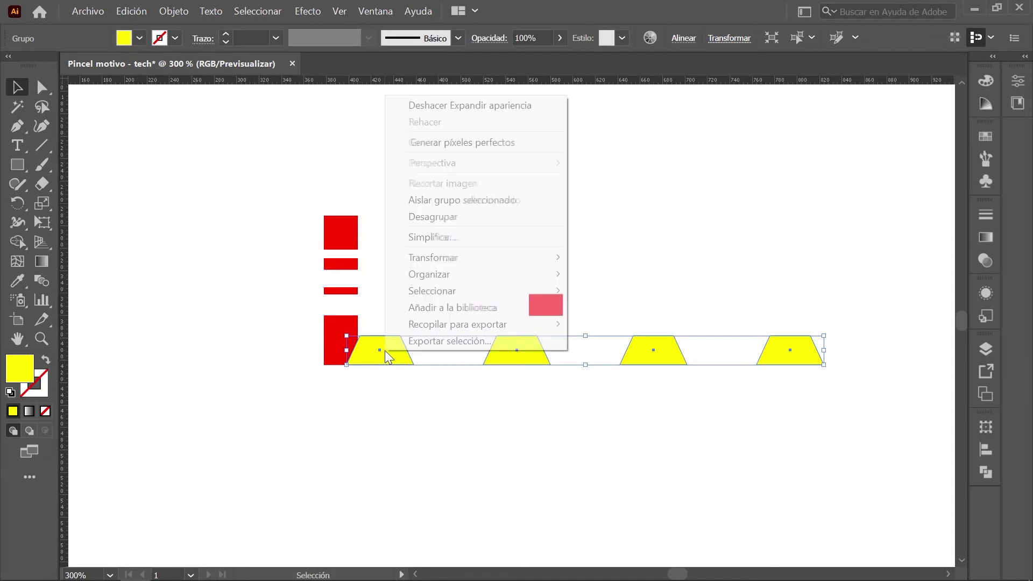
{"action": "left_click", "coordinate": [519, 216]}
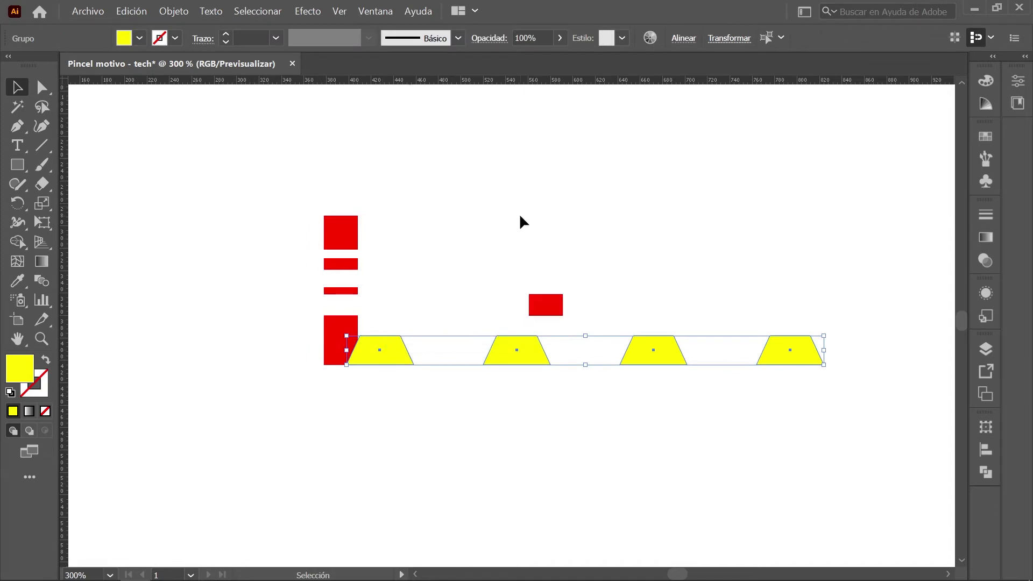
{"action": "left_click", "coordinate": [852, 434]}
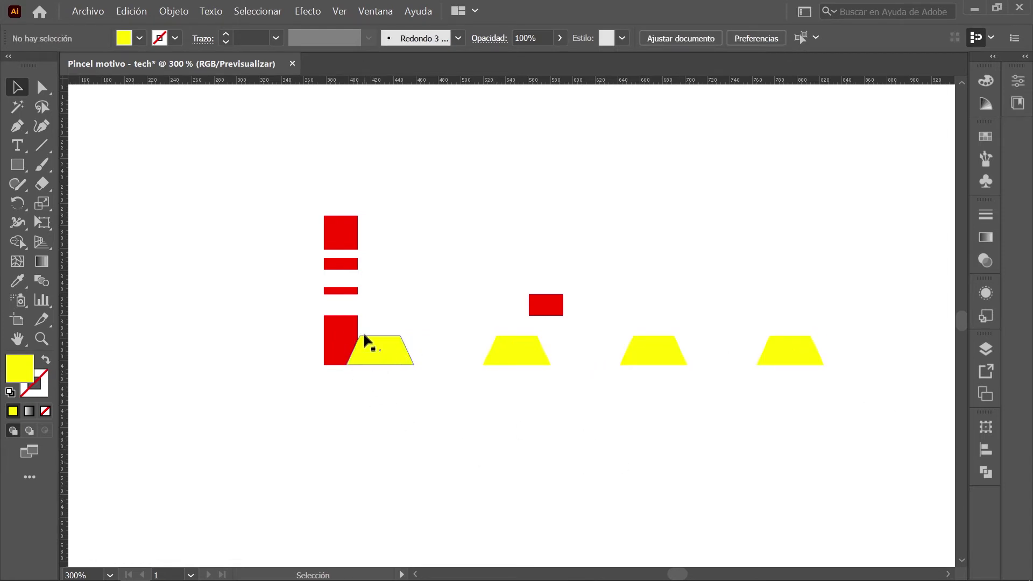
Step: Move the third yellow trapezoid to X 611 px
{"action": "left_click", "coordinate": [675, 350]}
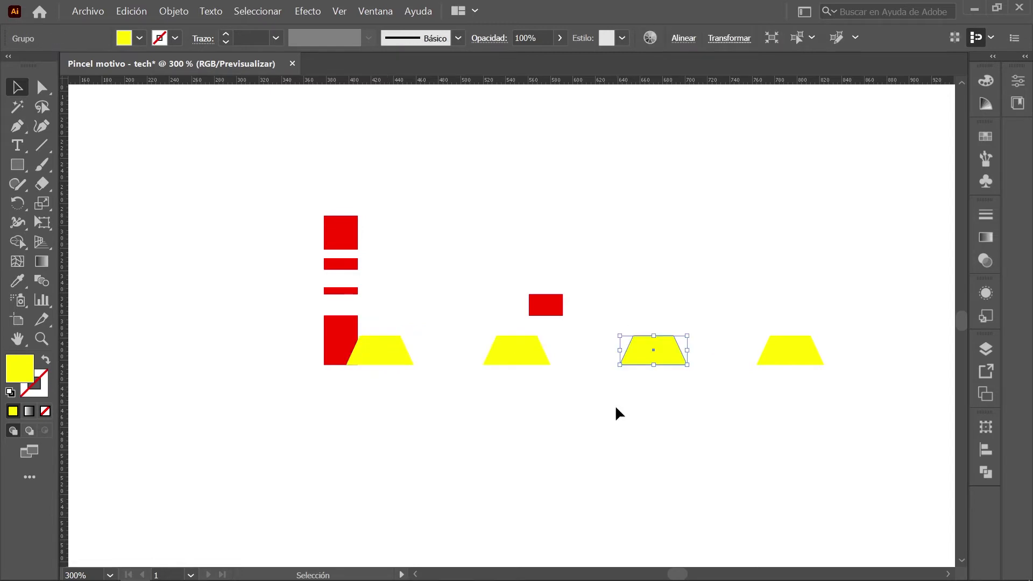
{"action": "left_click", "coordinate": [985, 427]}
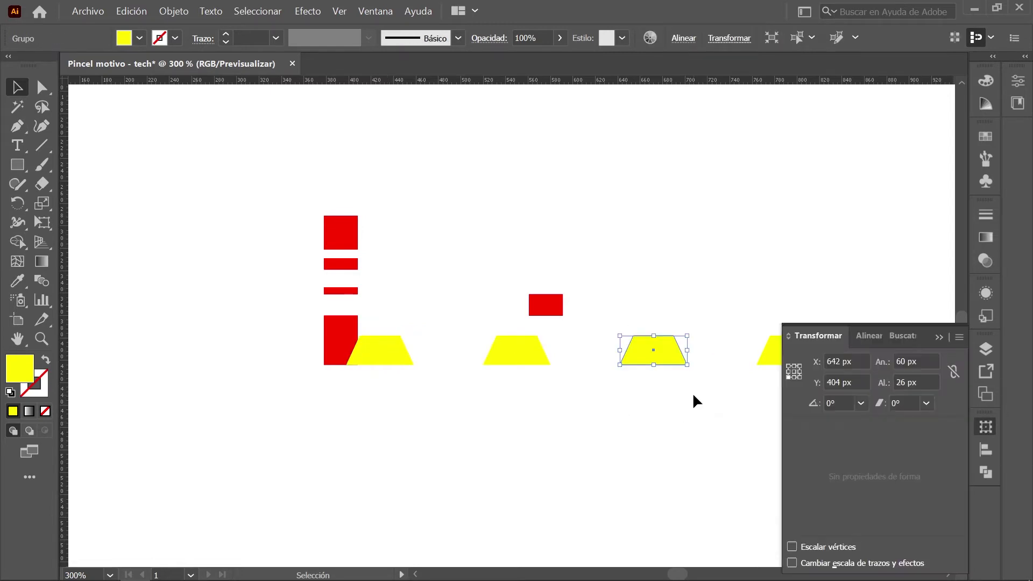
{"action": "scroll", "coordinate": [693, 396], "scroll_direction": "right", "scroll_amount": 5}
{"action": "left_click", "coordinate": [985, 426]}
{"action": "left_click", "coordinate": [840, 361]}
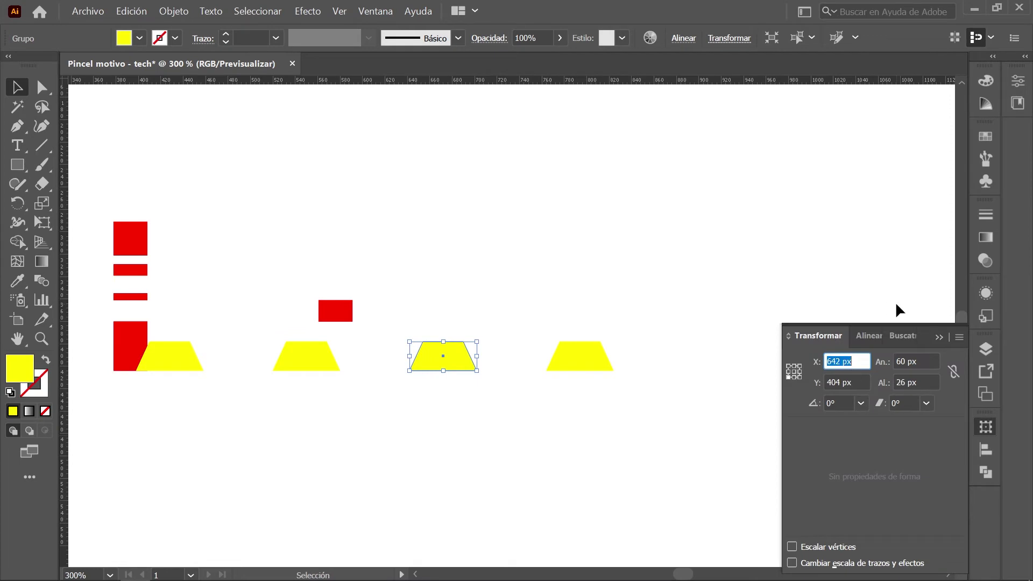
{"action": "type", "text": "611"}
{"action": "key", "text": "Tab"}
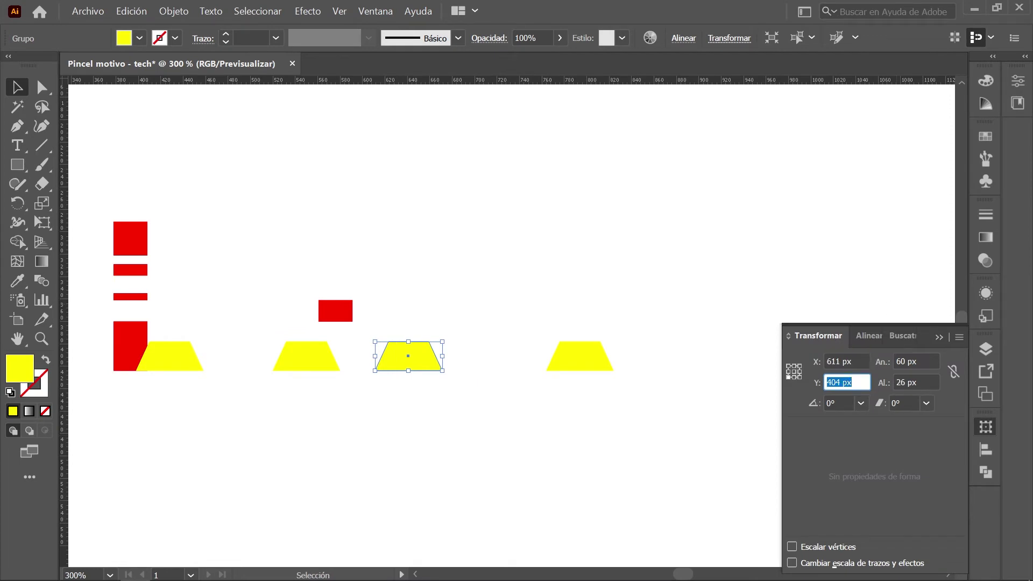
{"action": "left_click", "coordinate": [666, 431]}
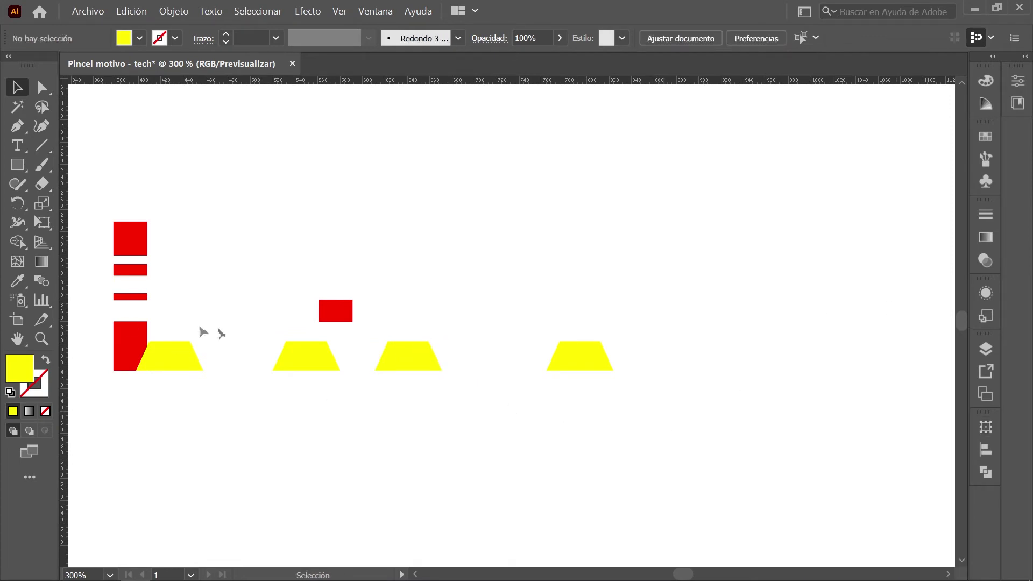
Step: Move the rightmost yellow trapezoid to X 794 px
{"action": "mouse_move", "coordinate": [524, 305]}
{"action": "left_mouse_down"}
{"action": "mouse_move", "coordinate": [549, 353]}
{"action": "mouse_move", "coordinate": [640, 386]}
{"action": "left_mouse_up"}
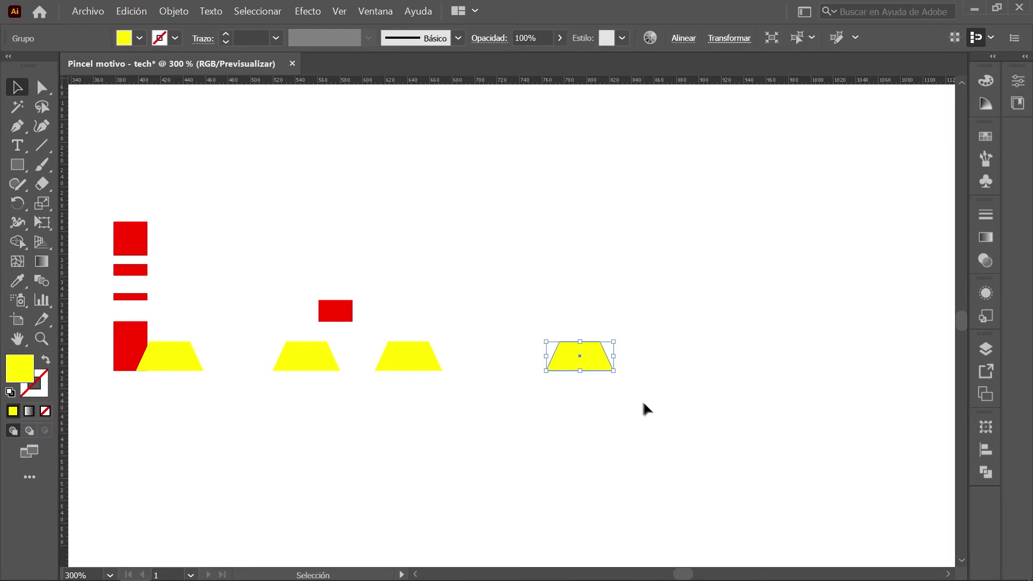
{"action": "left_click", "coordinate": [986, 427]}
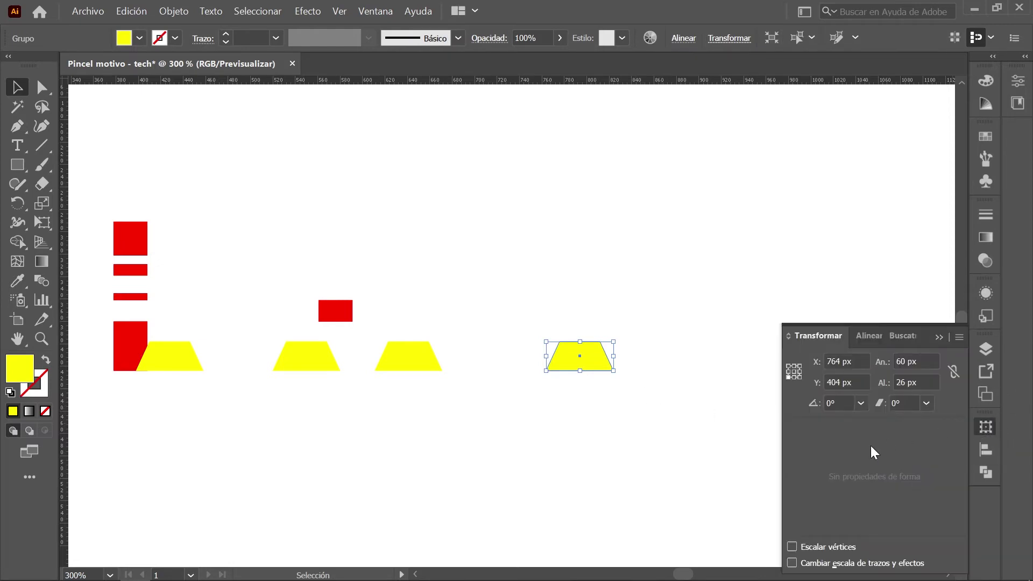
{"action": "left_click", "coordinate": [847, 361]}
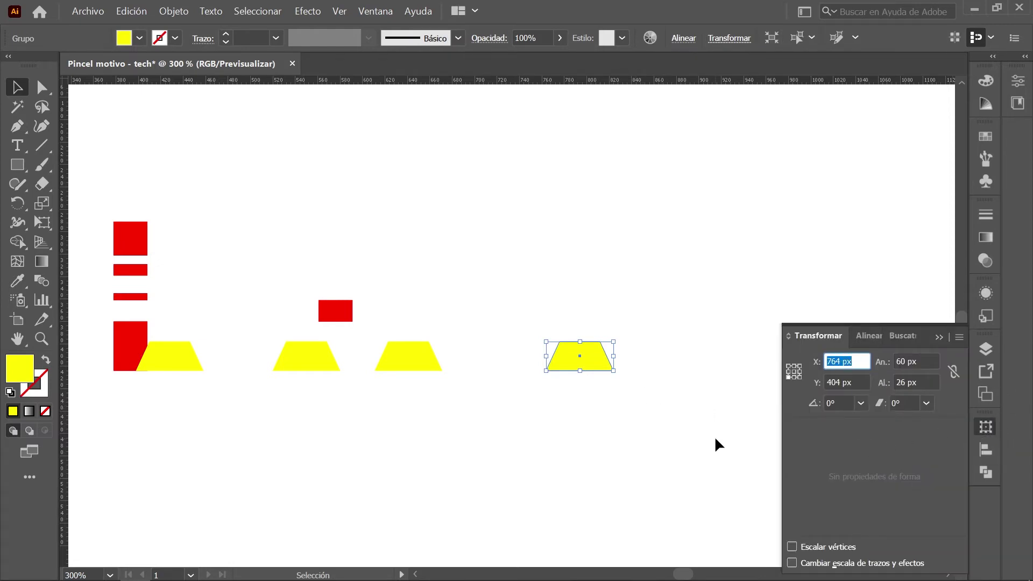
{"action": "type", "text": "794"}
{"action": "key", "text": "Tab"}
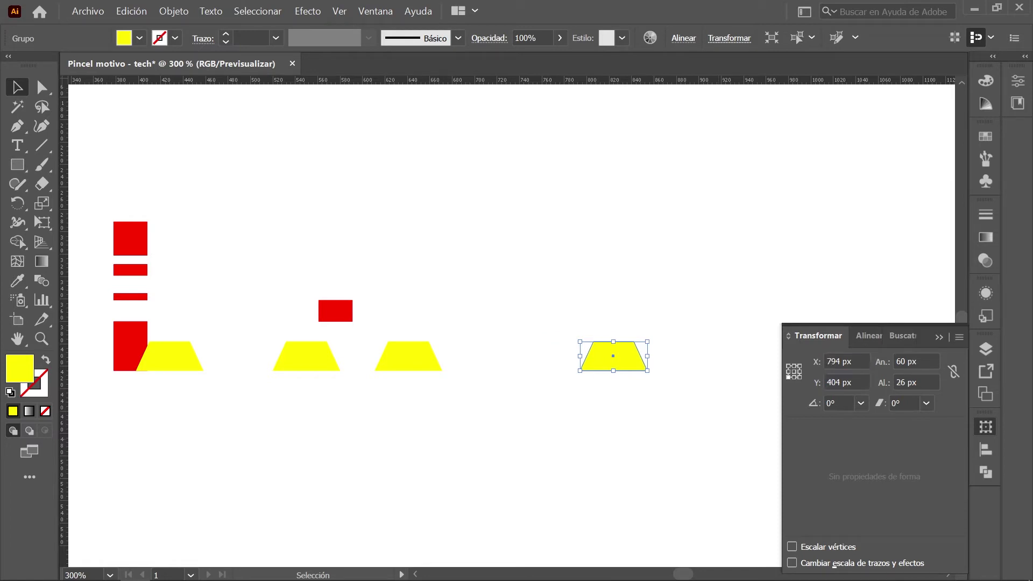
{"action": "left_click", "coordinate": [585, 456]}
Step: Widen the rightmost trapezoid by moving its right-side anchors 45 px to the right
{"action": "left_click", "coordinate": [42, 88]}
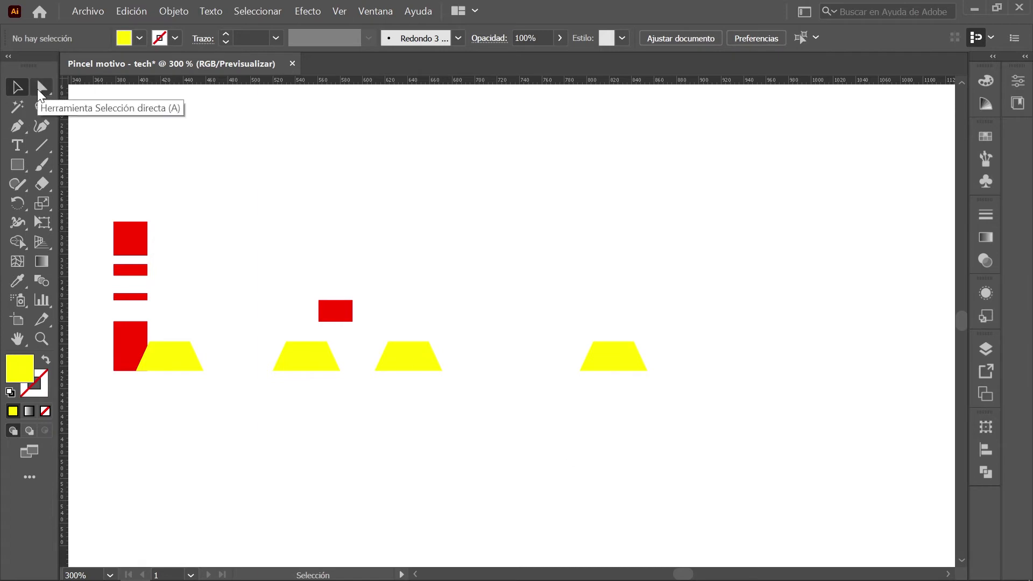
{"action": "scroll", "coordinate": [678, 371], "scroll_direction": "up", "scroll_amount": 2, "text": "alt"}
{"action": "scroll", "coordinate": [583, 350], "scroll_direction": "up", "scroll_amount": 1, "text": "alt"}
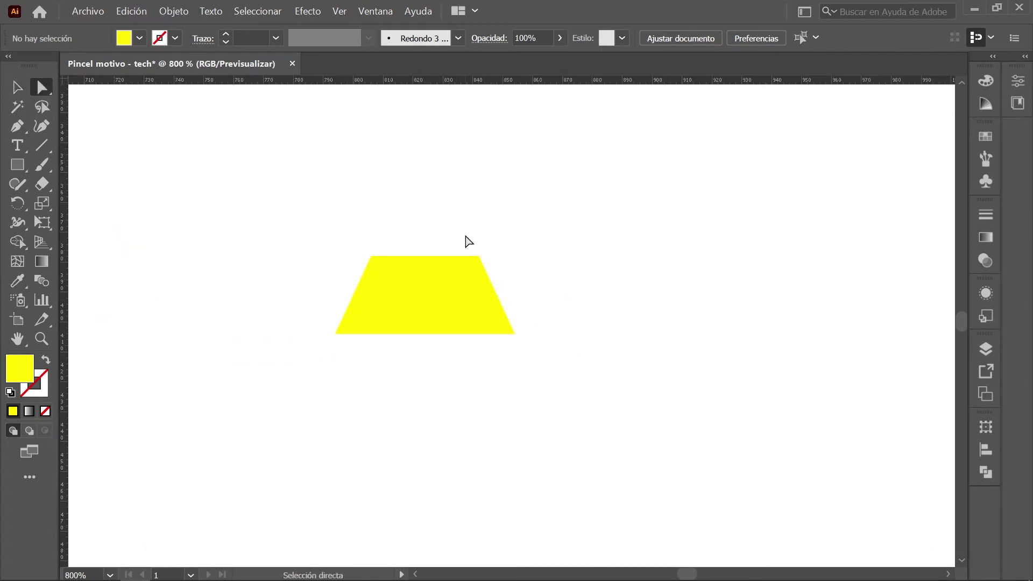
{"action": "left_click_drag", "start_coordinate": [464, 233], "coordinate": [528, 353]}
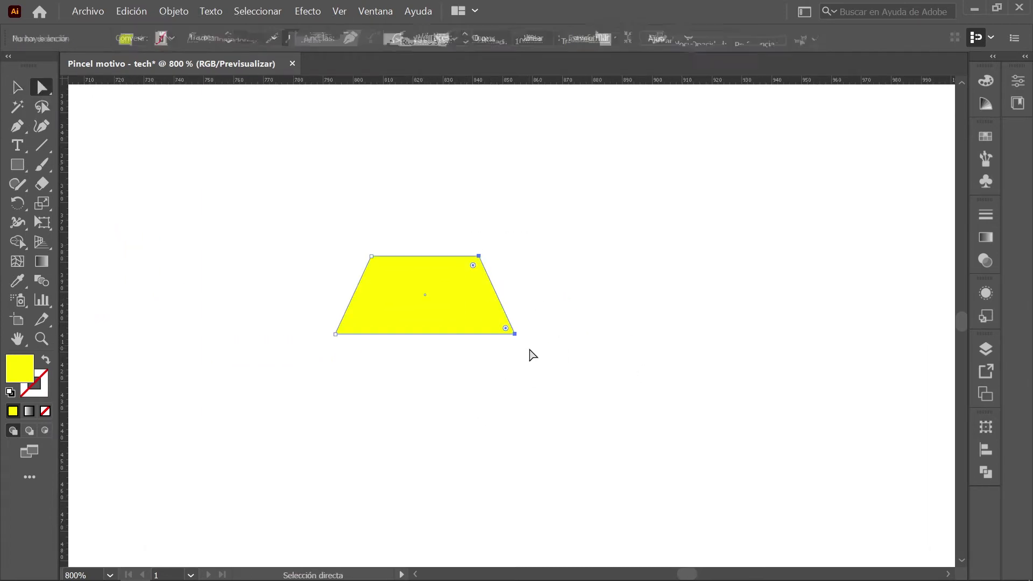
{"action": "scroll", "coordinate": [517, 355], "scroll_direction": "down", "scroll_amount": 1, "text": "alt"}
{"action": "scroll", "coordinate": [525, 370], "scroll_direction": "down", "scroll_amount": 1, "text": "alt"}
{"action": "key", "text": "Return"}
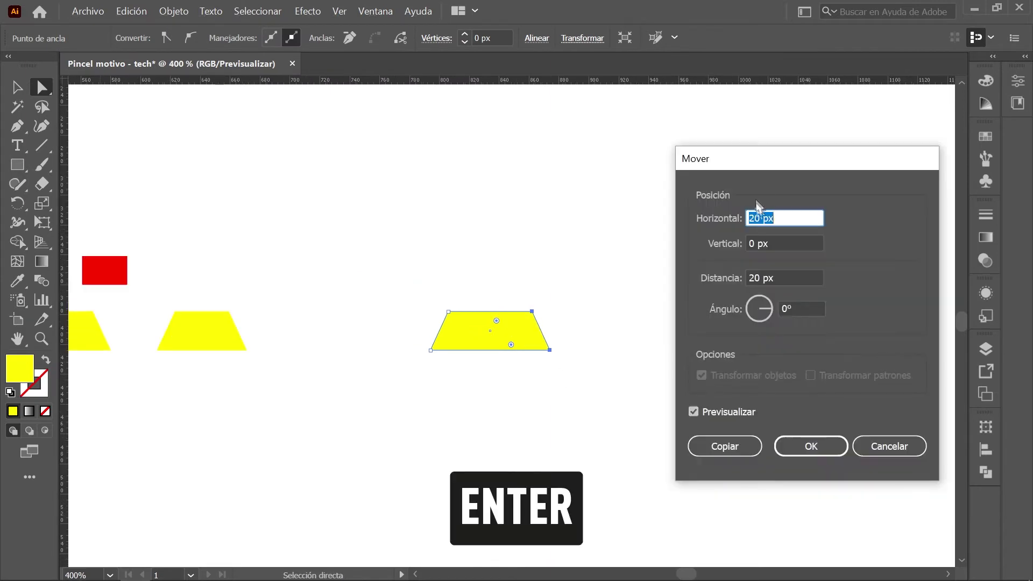
{"action": "left_click_drag", "start_coordinate": [781, 162], "coordinate": [232, 172]}
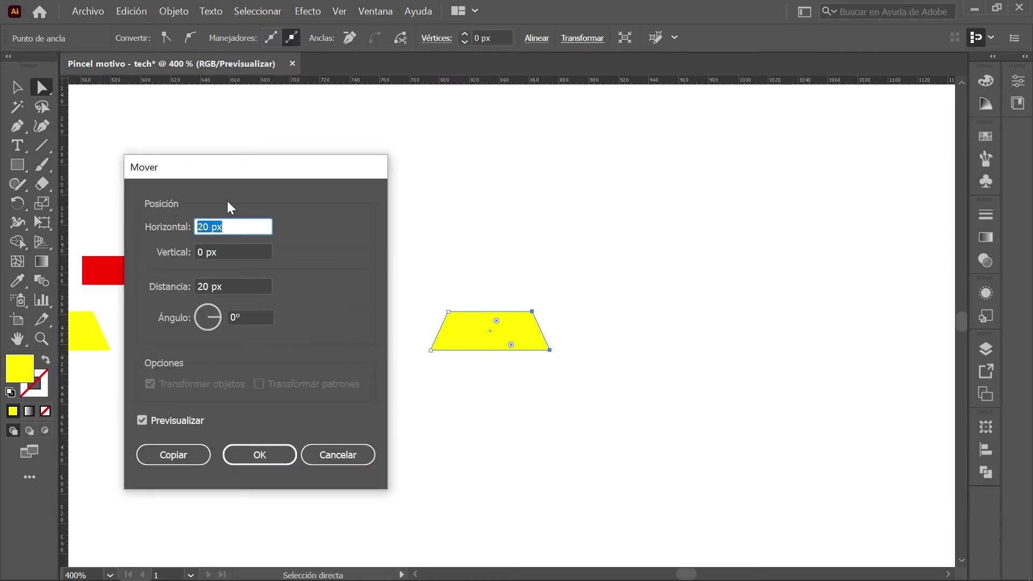
{"action": "type", "text": "40"}
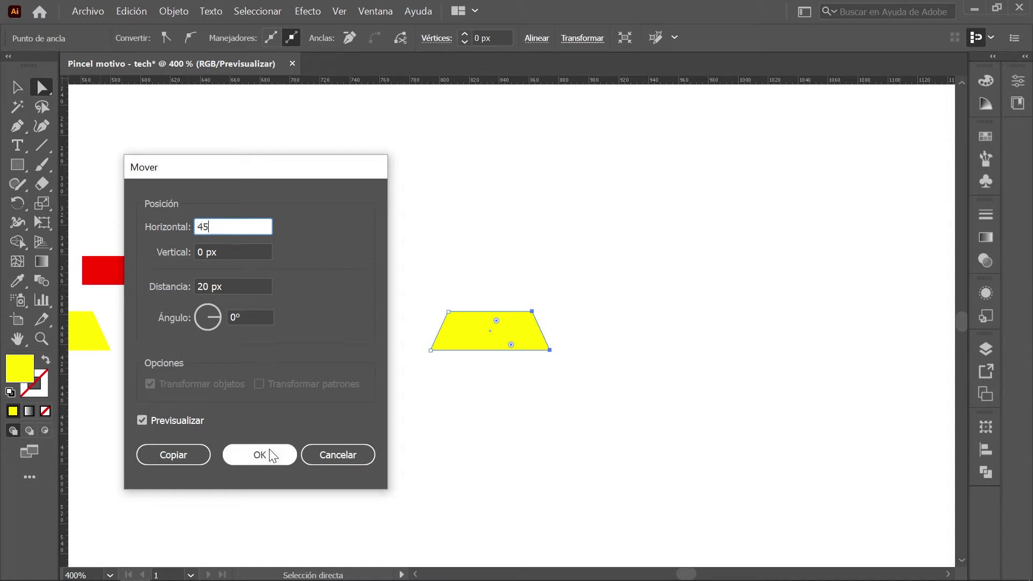
{"action": "left_click", "coordinate": [267, 454]}
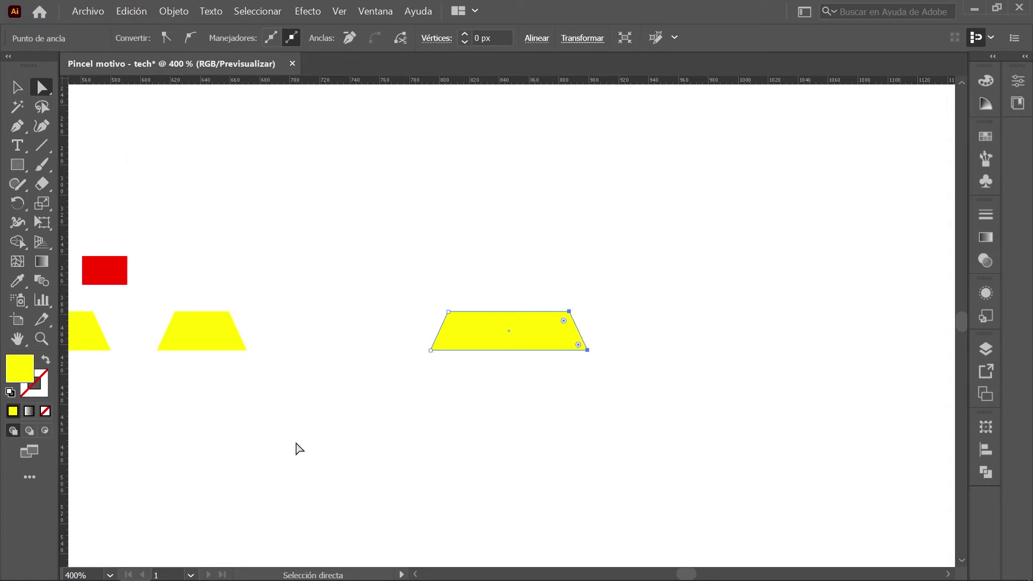
{"action": "left_click", "coordinate": [323, 423]}
{"action": "scroll", "coordinate": [462, 404], "scroll_direction": "down", "scroll_amount": 3, "text": "alt"}
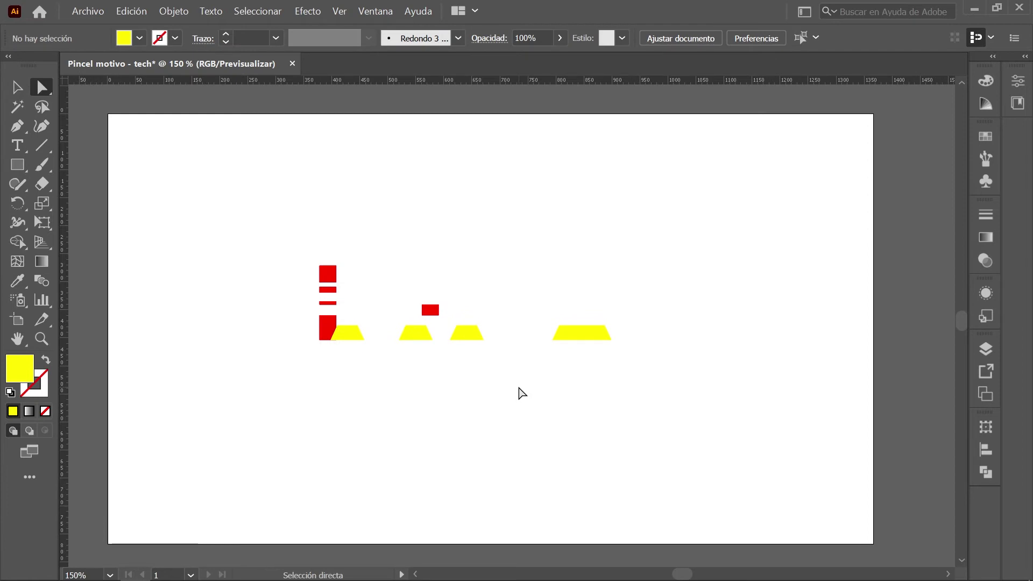
Step: Hide the four yellow trapezoids with Objeto > Ocultar > Selección
{"action": "left_click", "coordinate": [17, 87]}
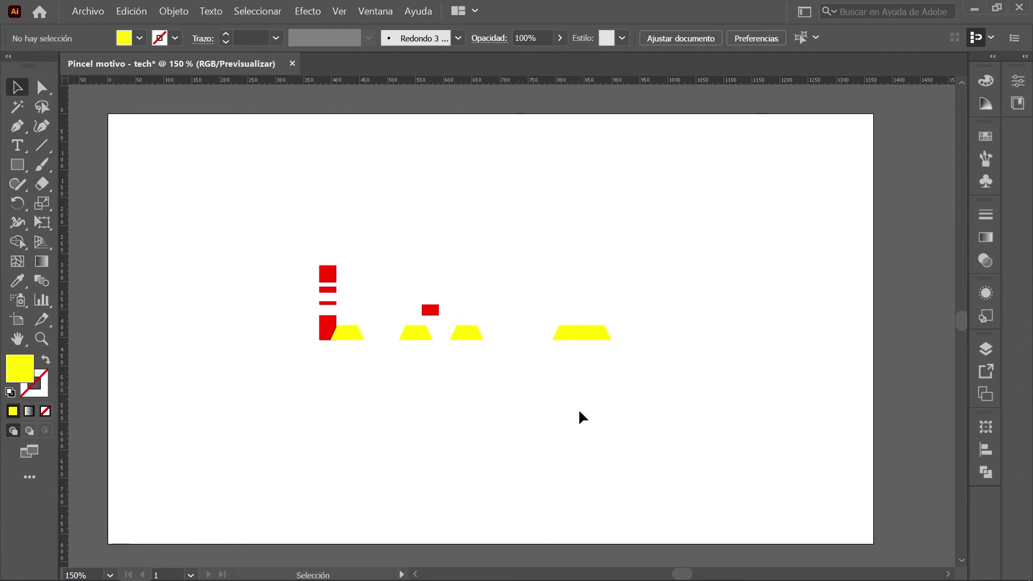
{"action": "left_click_drag", "start_coordinate": [675, 334], "coordinate": [350, 346]}
{"action": "left_click", "coordinate": [173, 11]}
{"action": "mouse_move", "coordinate": [233, 154]}
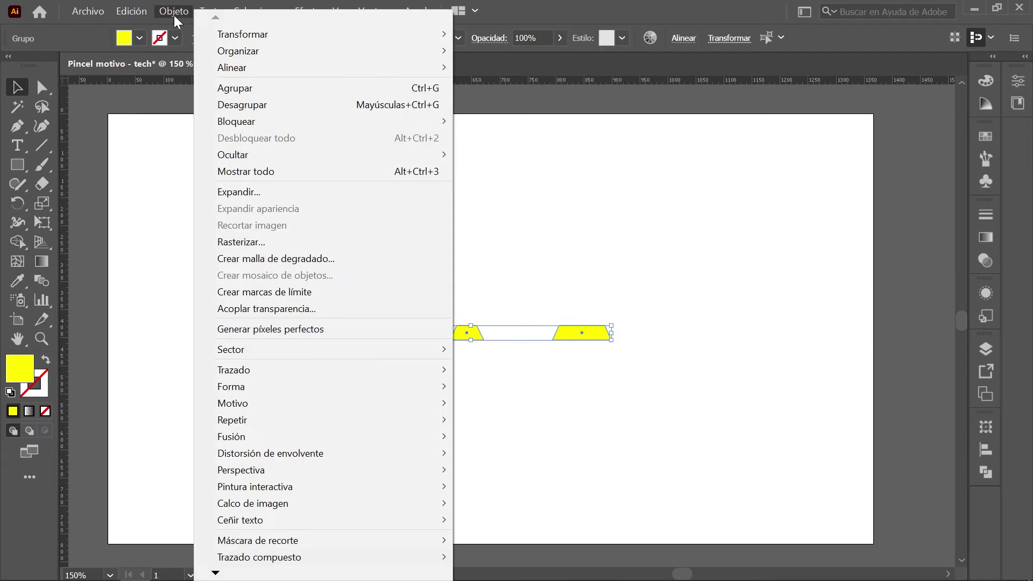
{"action": "left_click", "coordinate": [646, 155]}
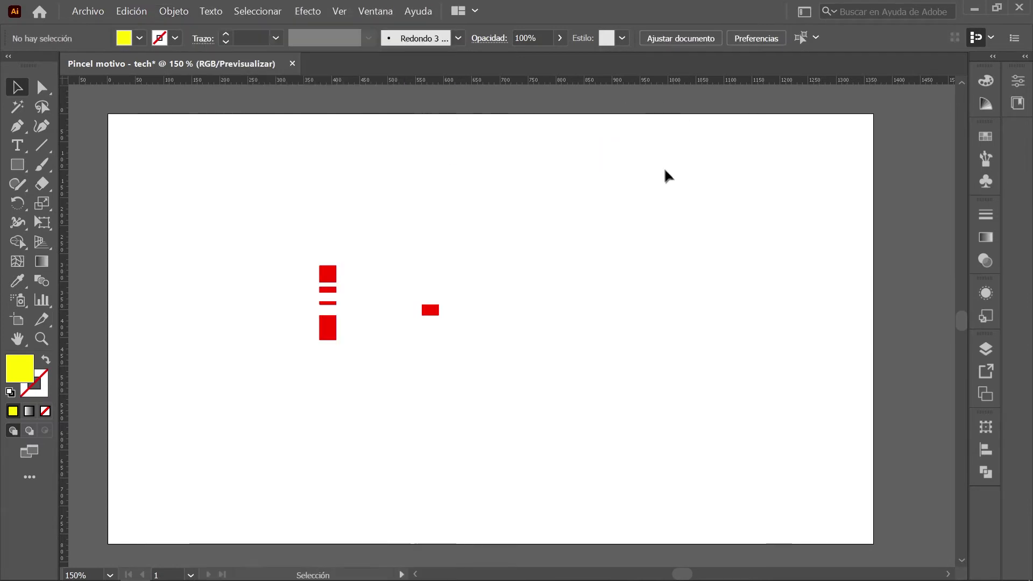
Step: Copy the top red square 148 px straight down
{"action": "left_click_drag", "start_coordinate": [300, 240], "coordinate": [358, 285]}
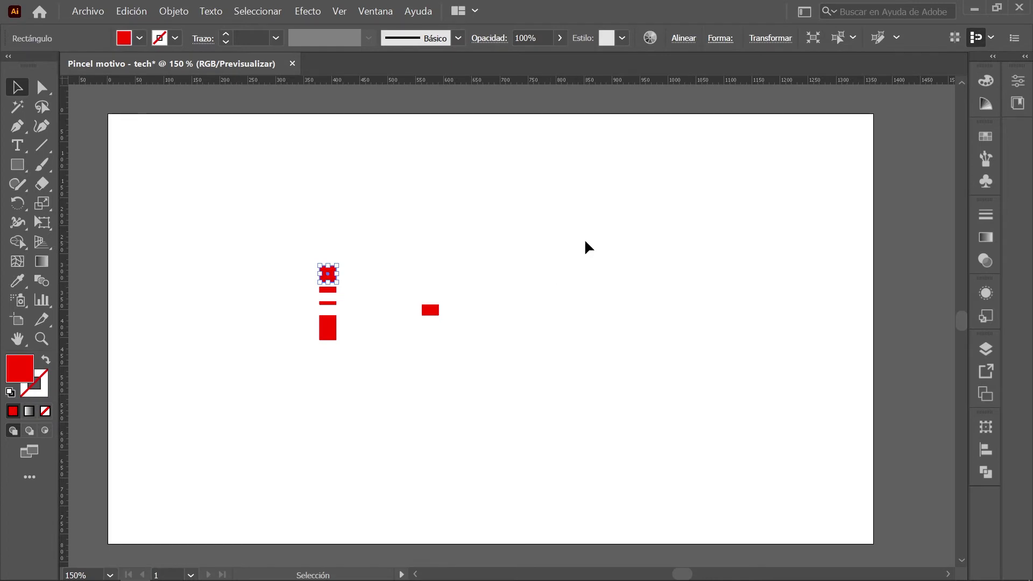
{"action": "key", "text": "Return"}
{"action": "left_click_drag", "start_coordinate": [248, 171], "coordinate": [715, 178]}
{"action": "type", "text": "0"}
{"action": "key", "text": "Tab"}
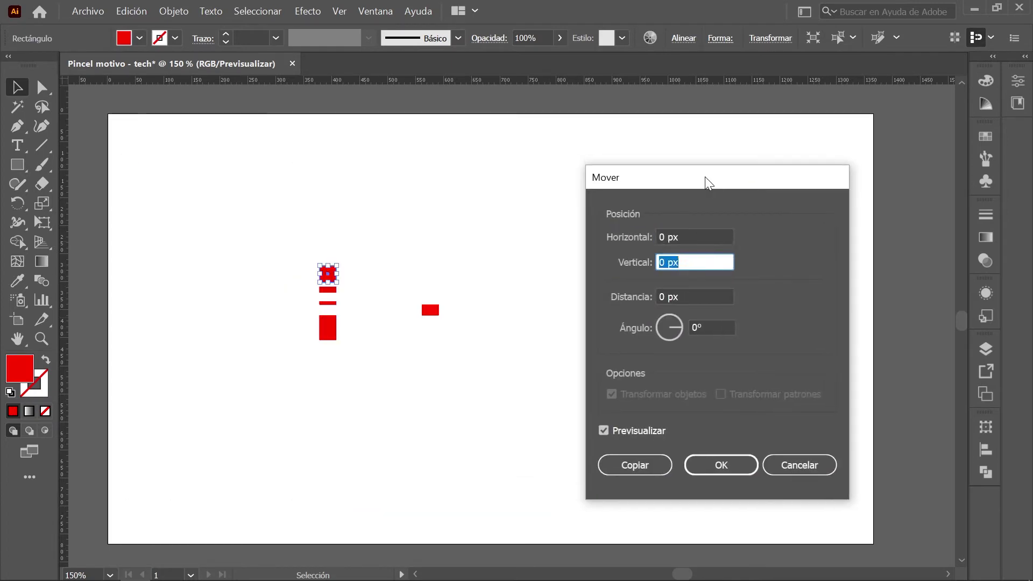
{"action": "type", "text": "8"}
{"action": "key", "text": "Tab"}
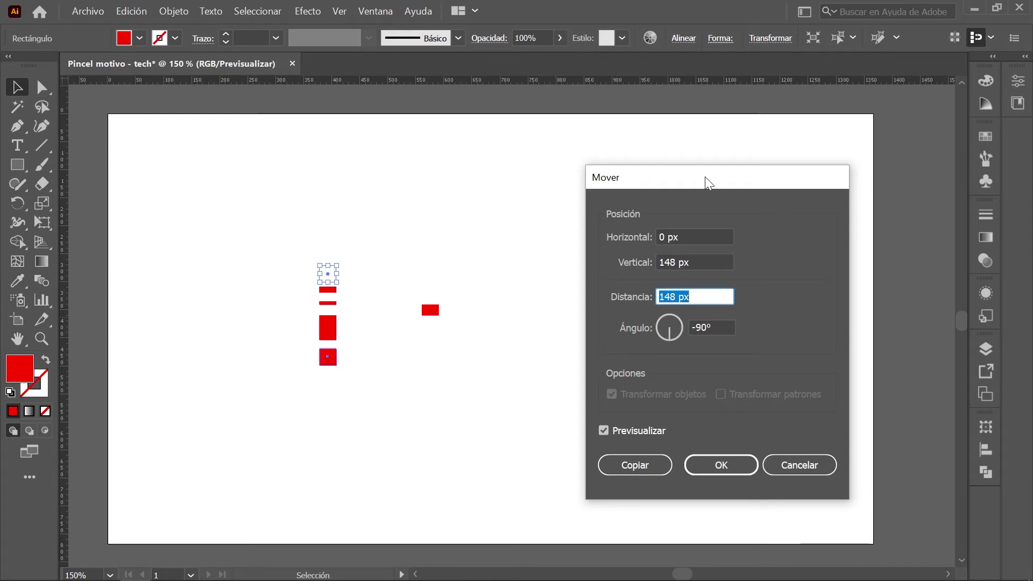
{"action": "left_click", "coordinate": [635, 464]}
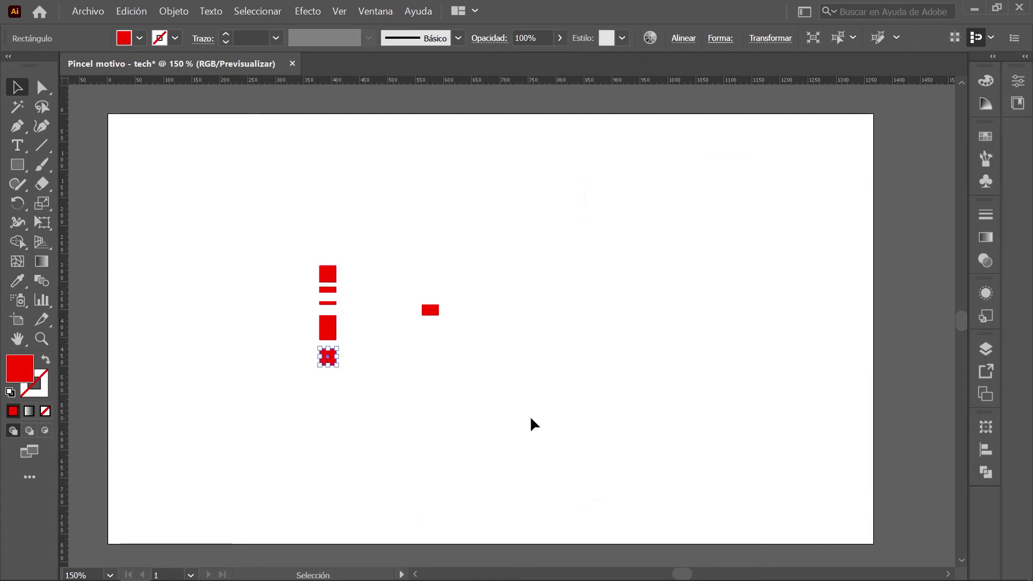
Step: Set the copied red rectangle's width to 61 px
{"action": "left_click", "coordinate": [986, 427]}
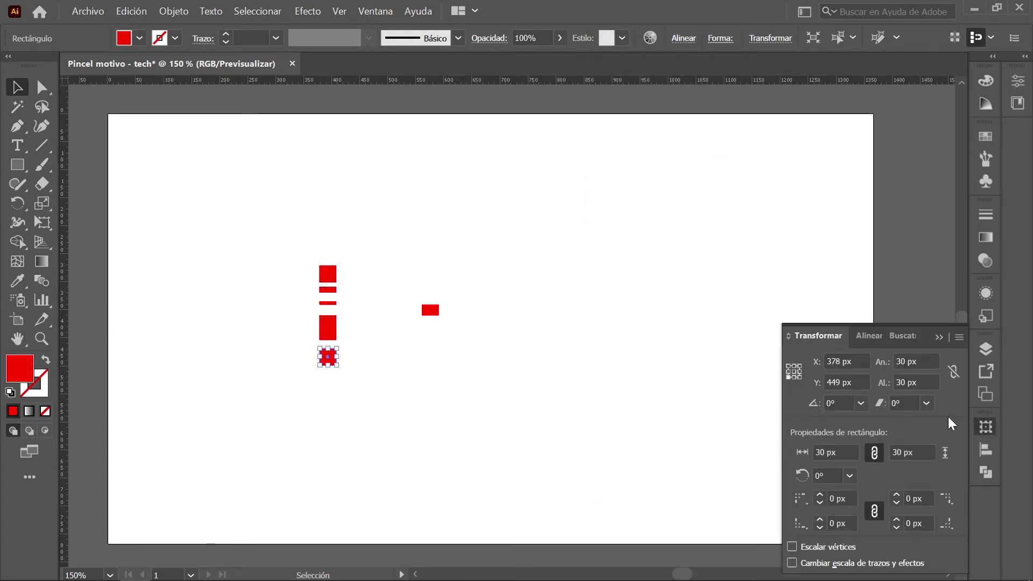
{"action": "left_click", "coordinate": [917, 361]}
{"action": "type", "text": "61"}
{"action": "key", "text": "Tab"}
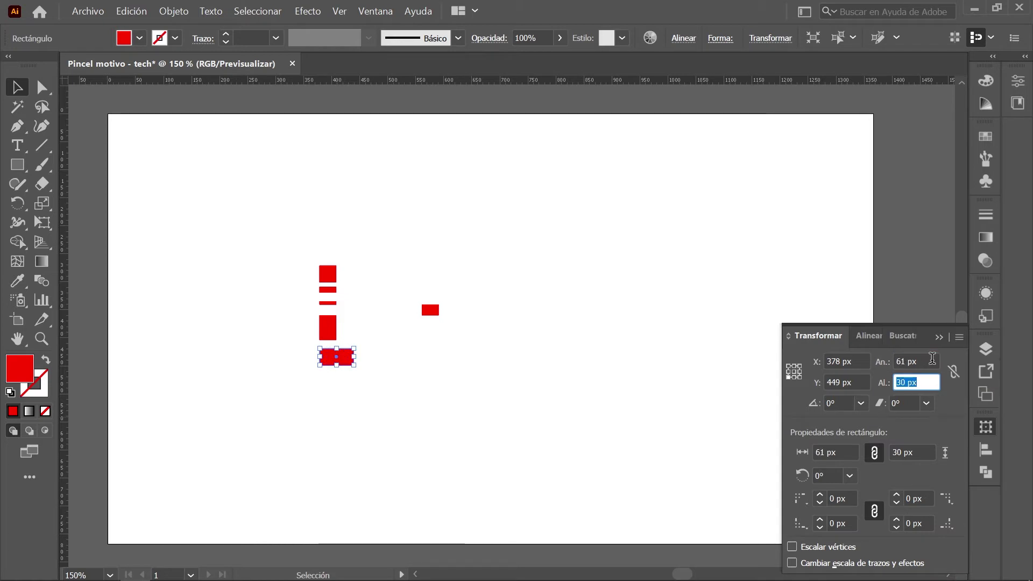
{"action": "left_click", "coordinate": [452, 383]}
{"action": "left_click", "coordinate": [339, 357]}
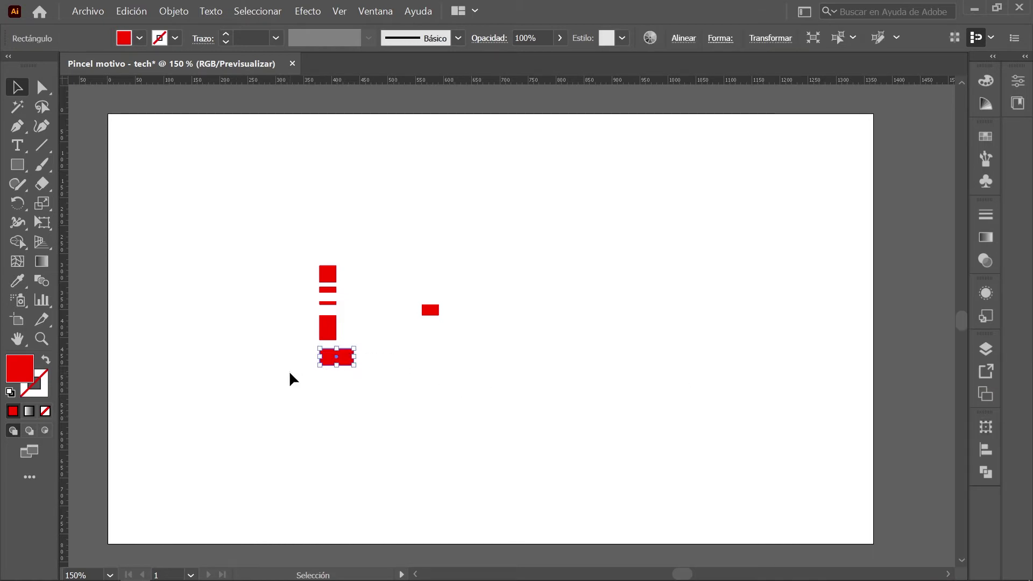
Step: Apply a Transform effect to the 61 px red bar: 105 px horizontal move, 3 copies
{"action": "left_click", "coordinate": [319, 8]}
{"action": "mouse_move", "coordinate": [367, 156]}
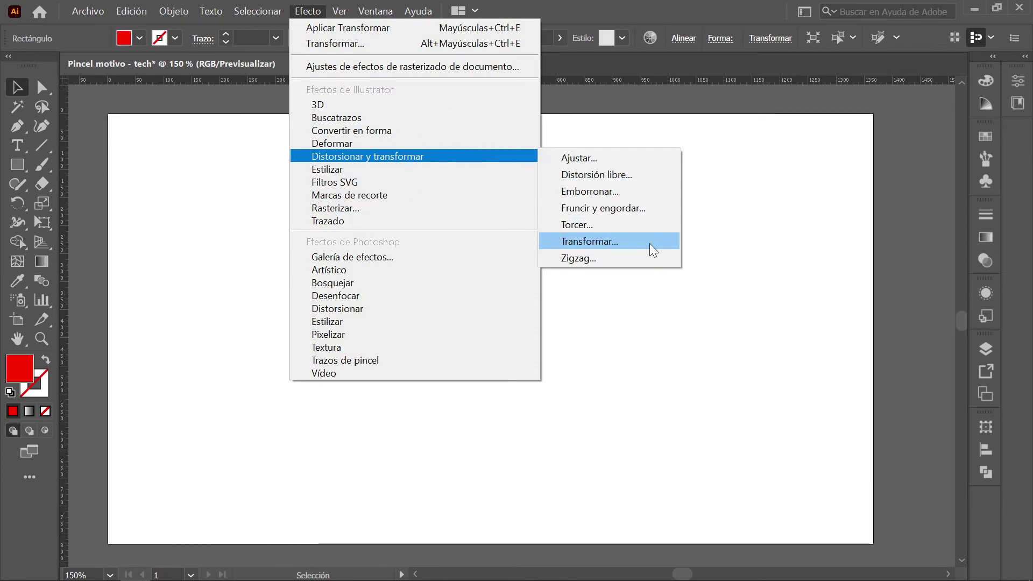
{"action": "left_click", "coordinate": [650, 243]}
{"action": "left_click_drag", "start_coordinate": [207, 102], "coordinate": [765, 96]}
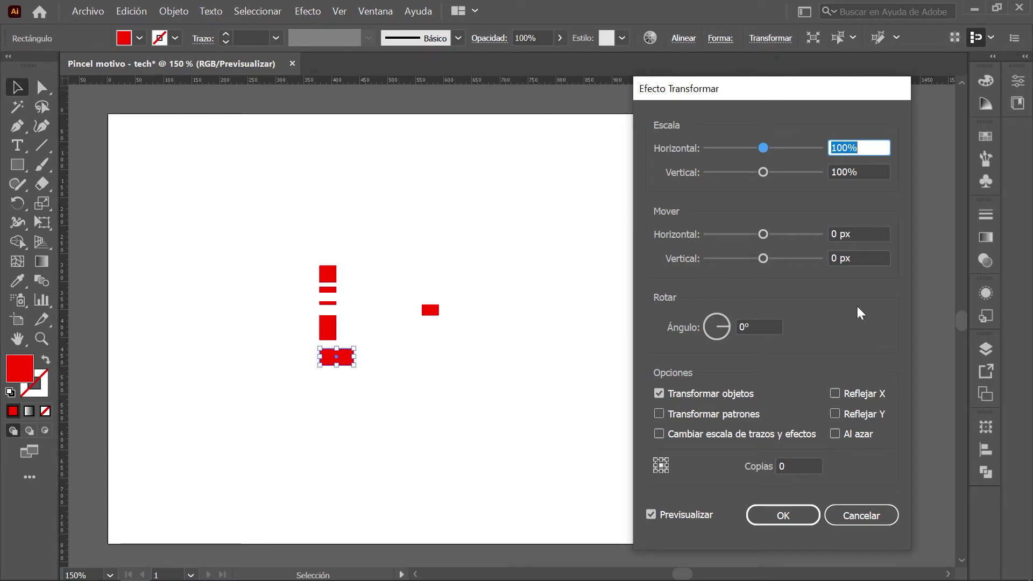
{"action": "left_click", "coordinate": [872, 234]}
{"action": "triple_click", "coordinate": [872, 234]}
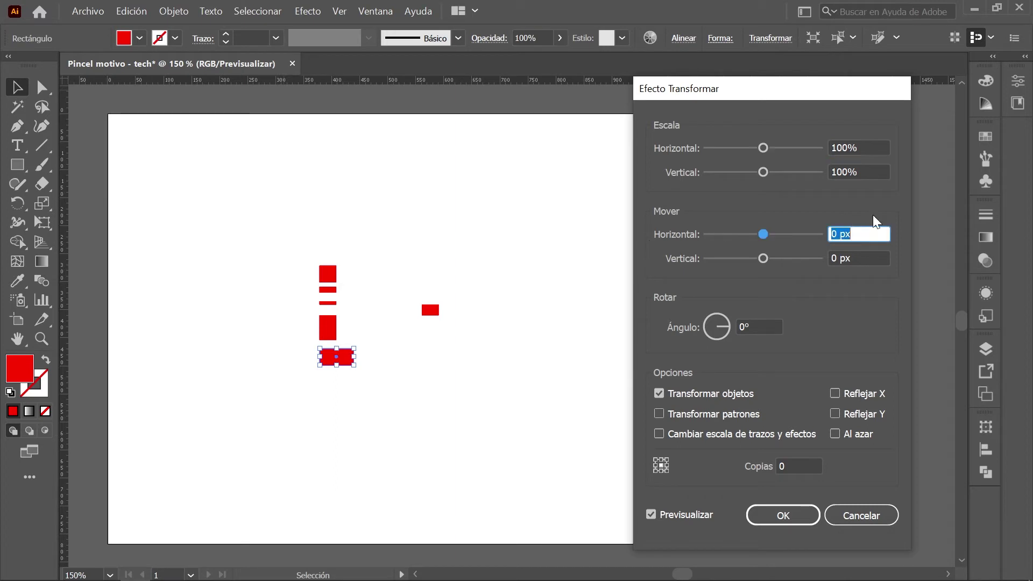
{"action": "type", "text": "105"}
{"action": "double_click", "coordinate": [803, 465]}
{"action": "type", "text": "3"}
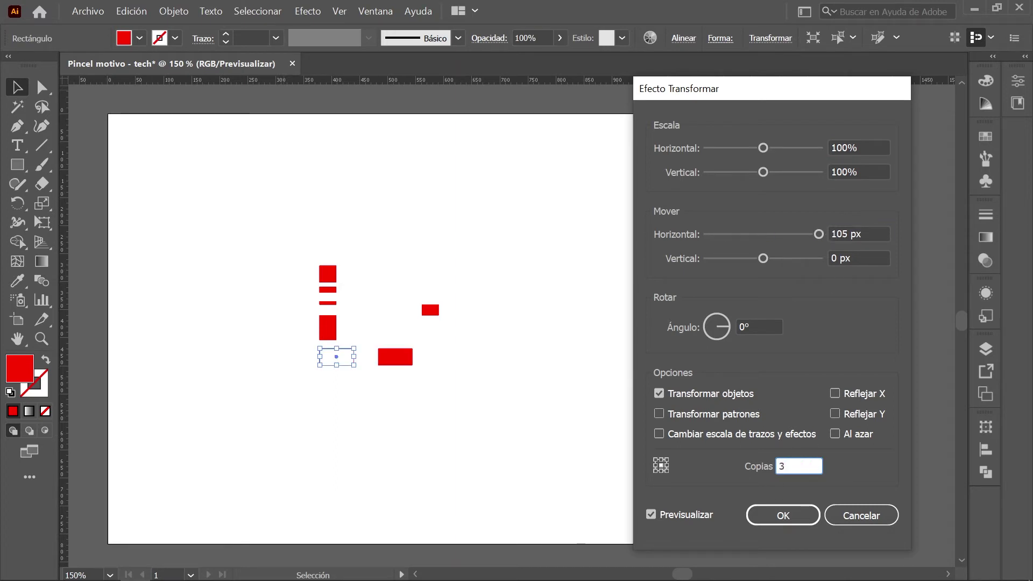
{"action": "left_click", "coordinate": [783, 517]}
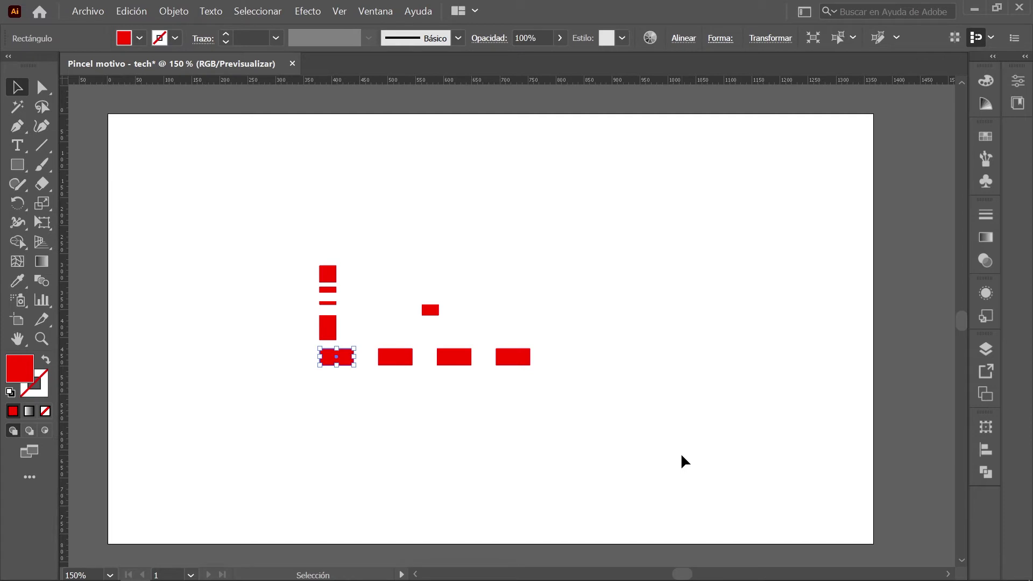
Step: Expand the red bar's Transform appearance and ungroup the four rectangles
{"action": "left_click", "coordinate": [179, 12]}
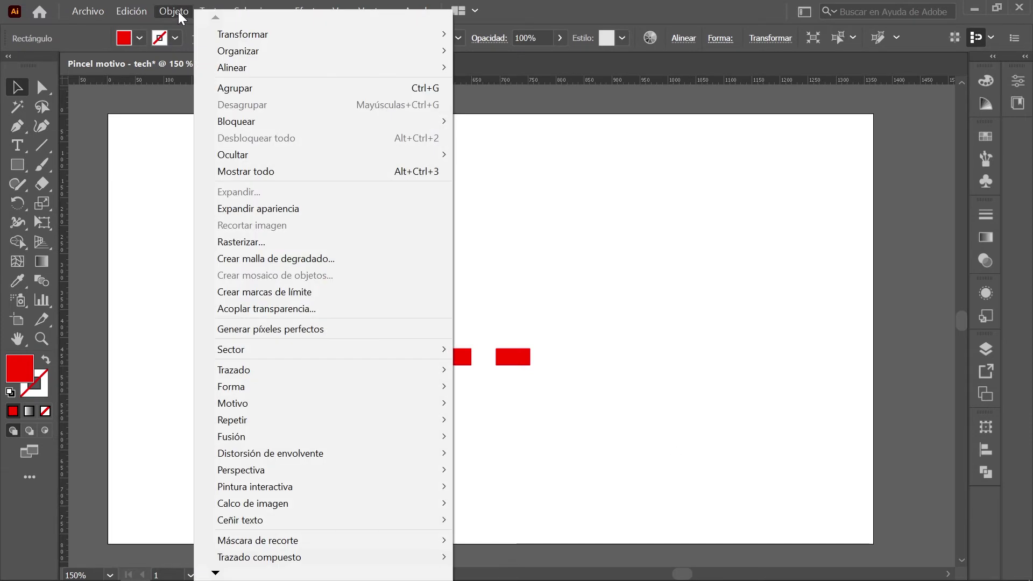
{"action": "left_click", "coordinate": [387, 208]}
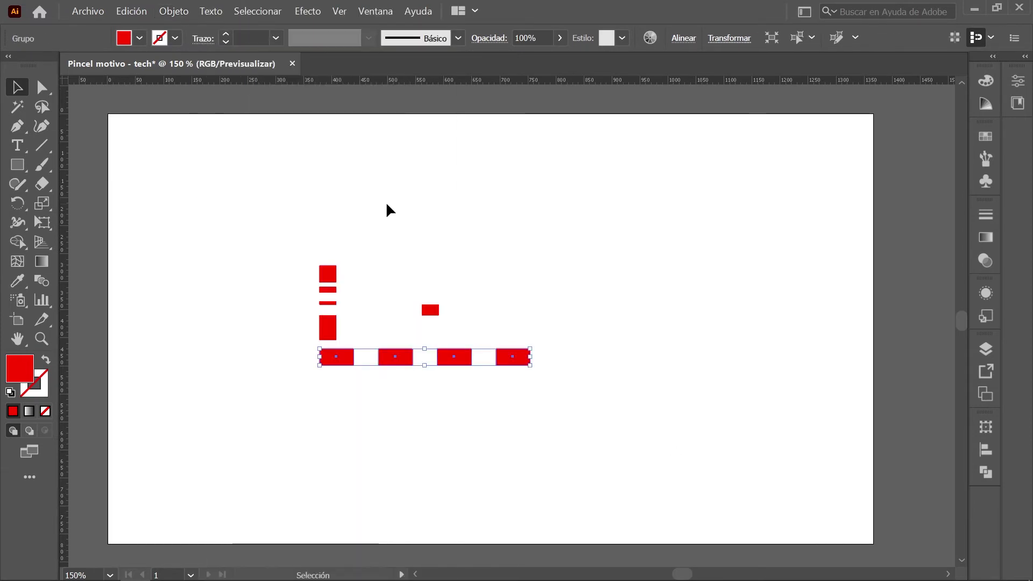
{"action": "right_click", "coordinate": [463, 365]}
{"action": "left_click", "coordinate": [620, 221]}
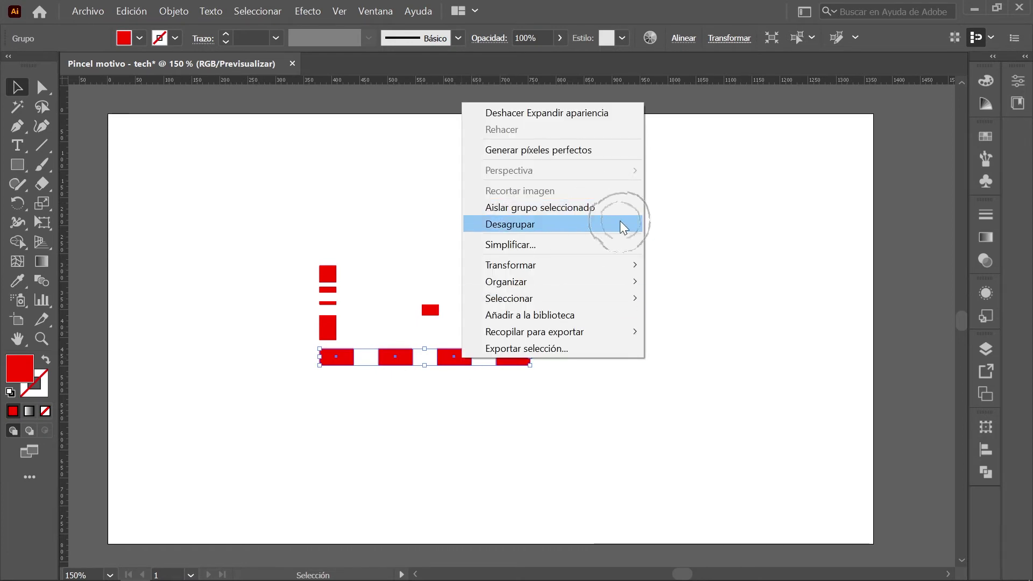
{"action": "left_click", "coordinate": [612, 366]}
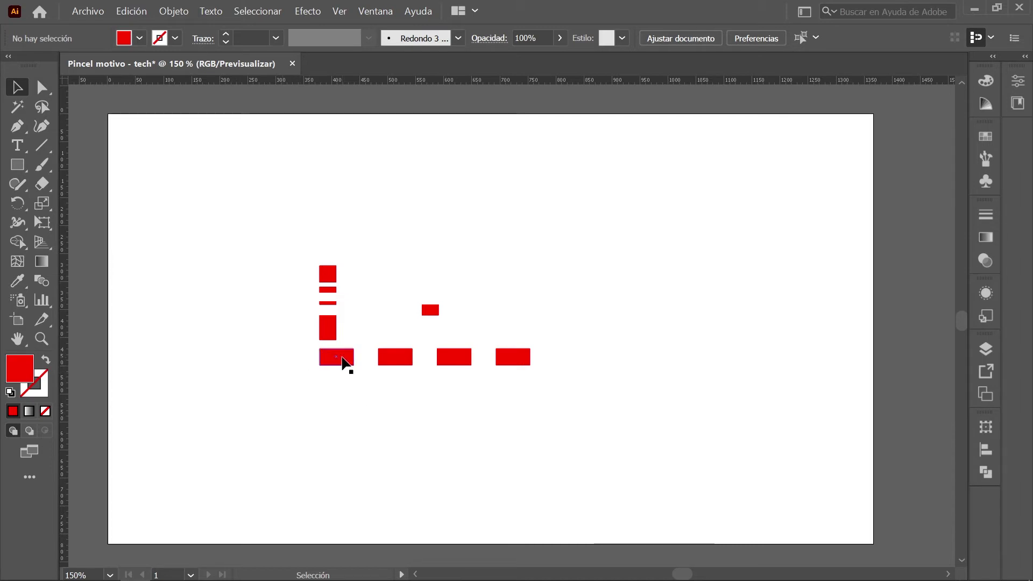
Step: Move the fourth bottom red rectangle to X 726 px
{"action": "left_click", "coordinate": [514, 358]}
{"action": "left_click", "coordinate": [986, 427]}
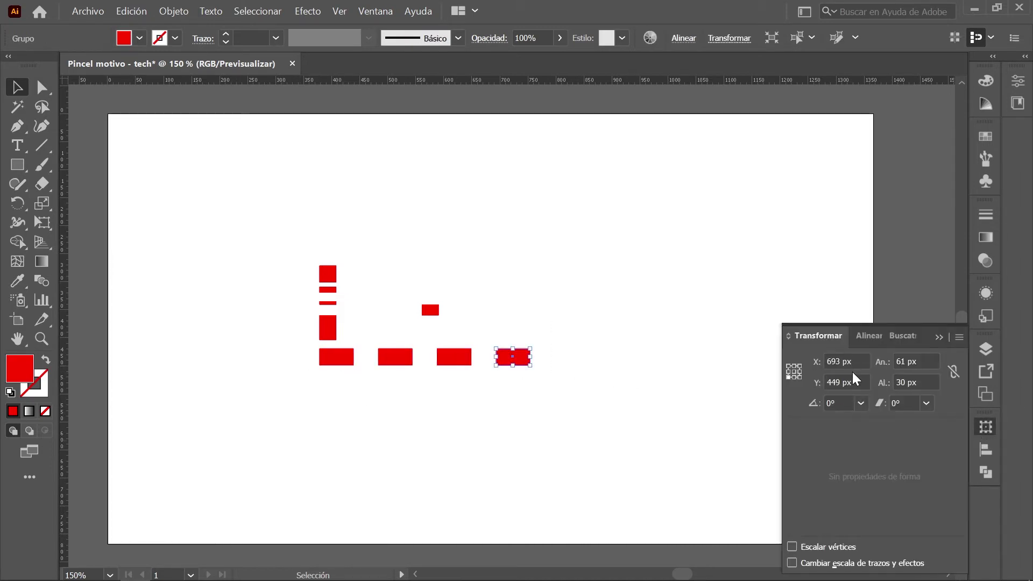
{"action": "left_click", "coordinate": [849, 361]}
{"action": "type", "text": "726"}
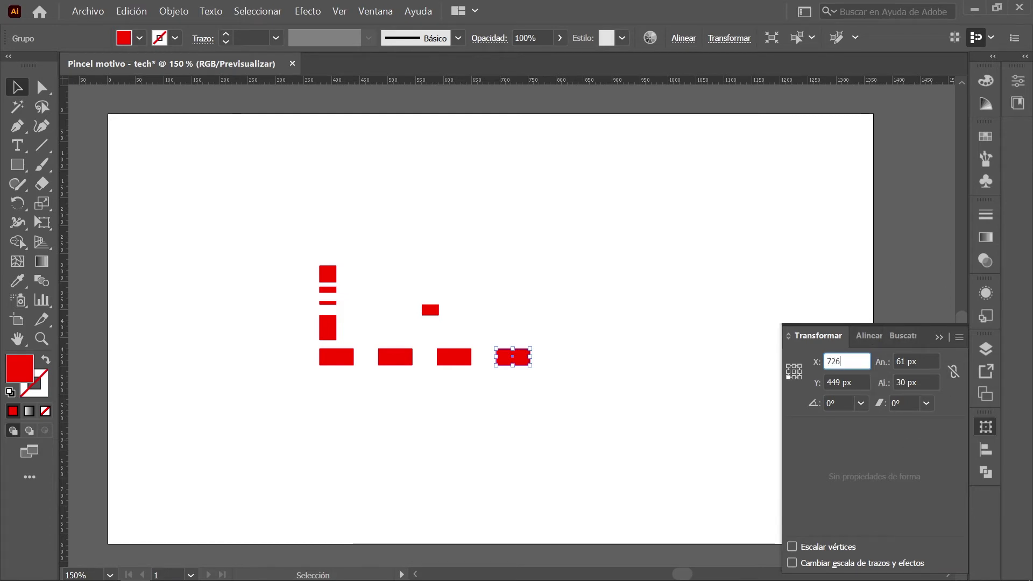
{"action": "key", "text": "Tab"}
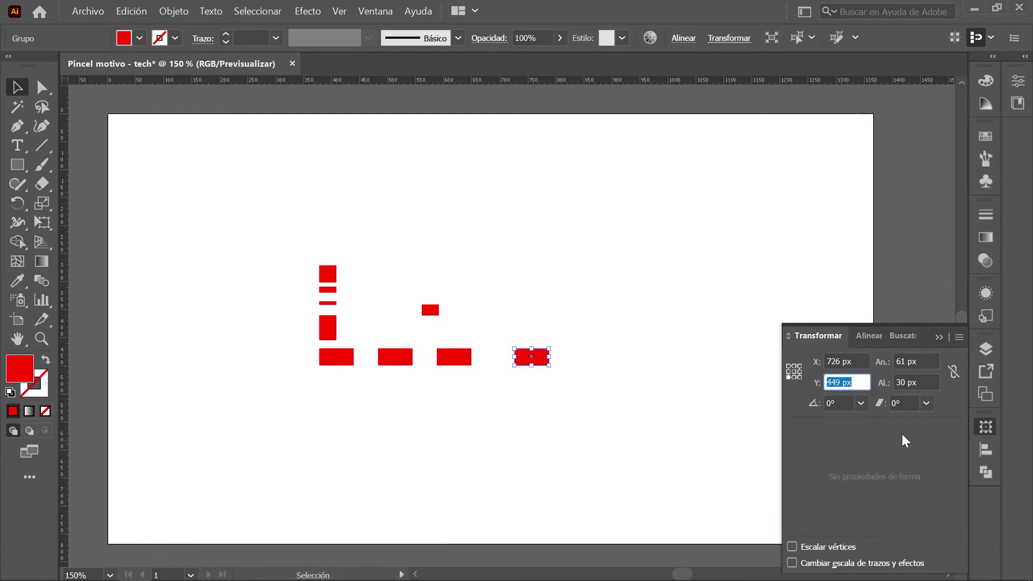
{"action": "key", "text": "Return"}
{"action": "left_click", "coordinate": [641, 407]}
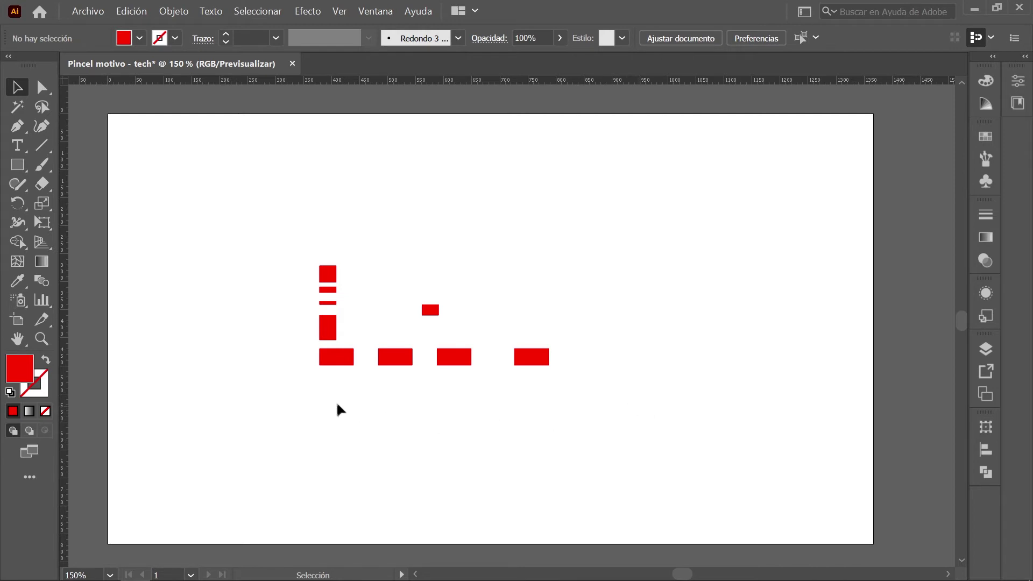
Step: Move the third bottom red rectangle to X 903 px, then select the right three
{"action": "left_click", "coordinate": [456, 359]}
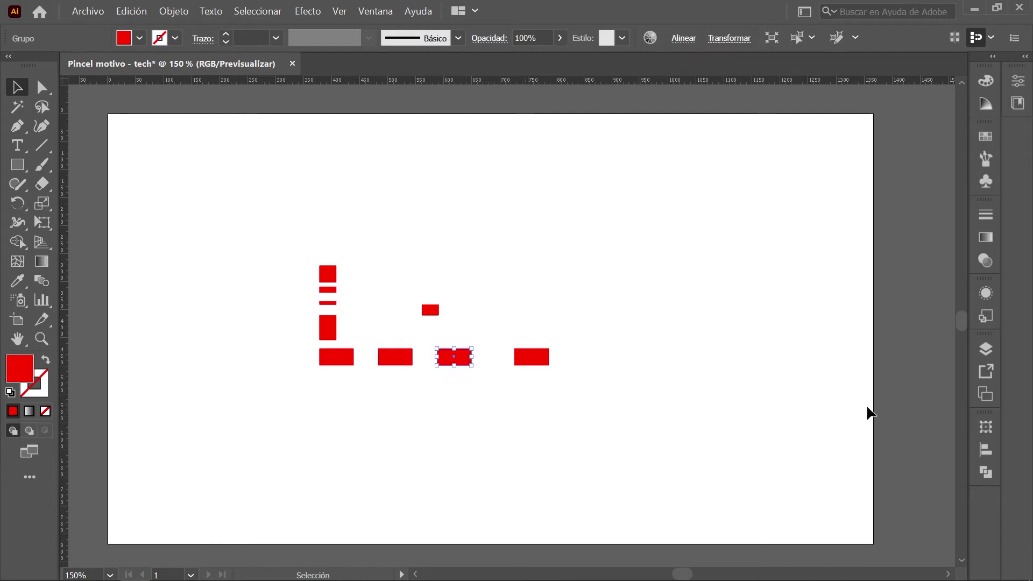
{"action": "left_click", "coordinate": [987, 427]}
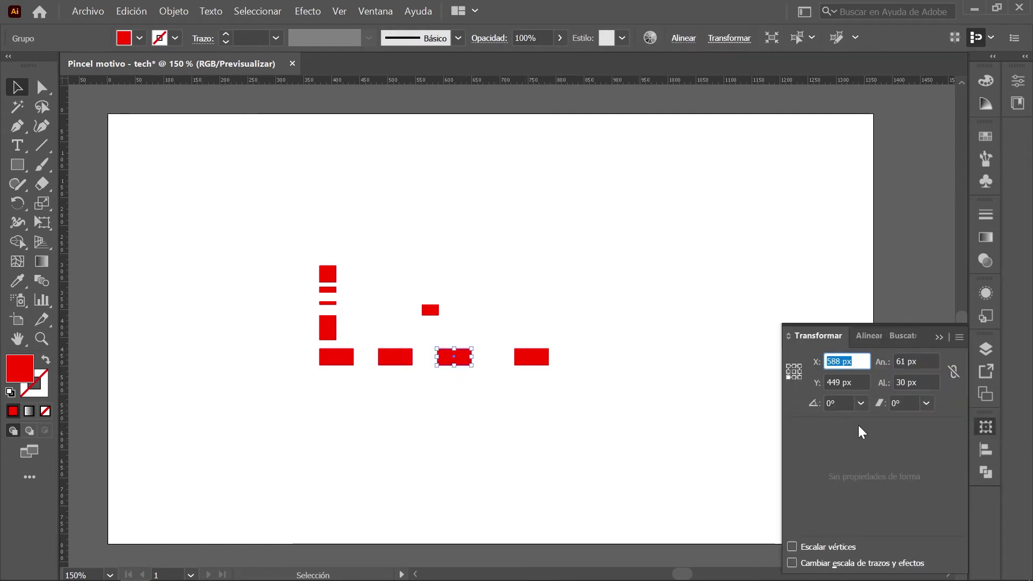
{"action": "type", "text": "903"}
{"action": "key", "text": "Tab"}
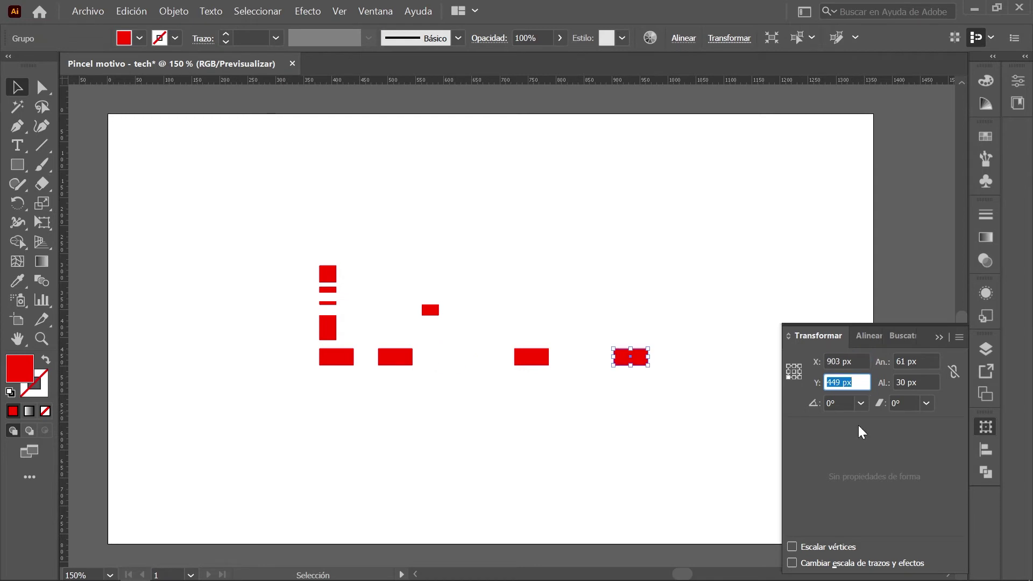
{"action": "left_click", "coordinate": [633, 424]}
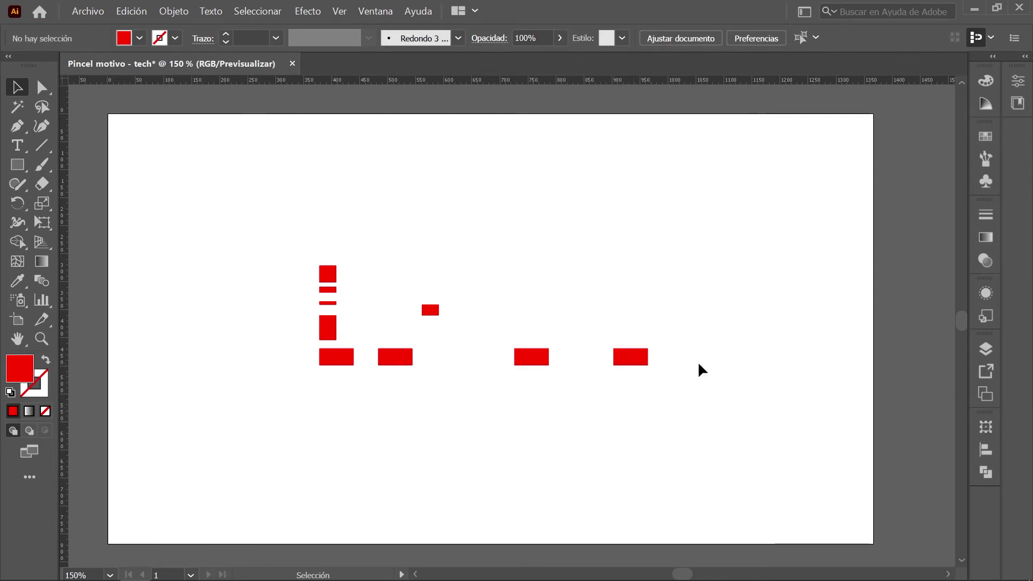
{"action": "left_click_drag", "start_coordinate": [669, 366], "coordinate": [376, 372]}
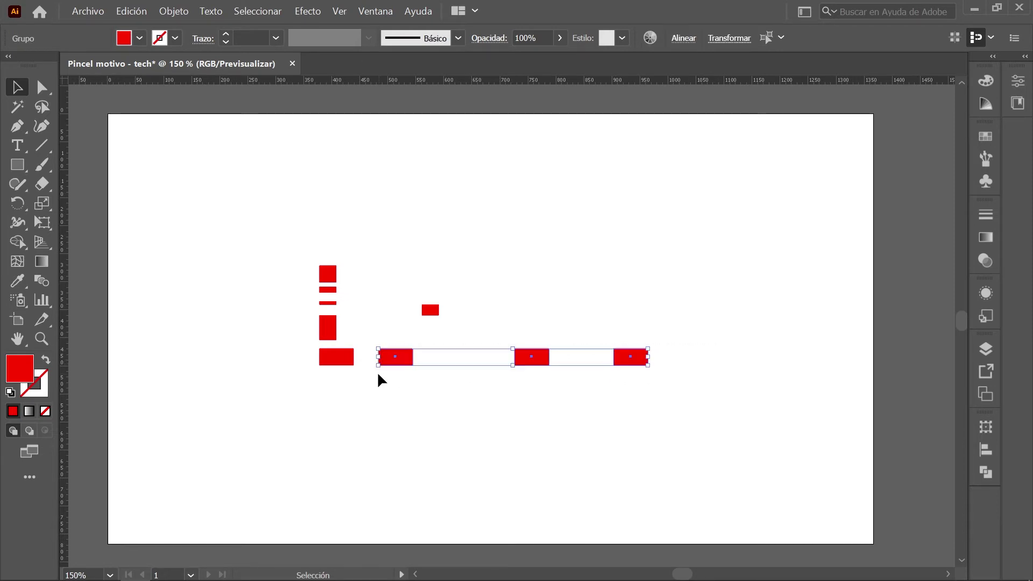
Step: Hide the selected rectangles and copy the top red square 195 px down
{"action": "left_click", "coordinate": [174, 11]}
{"action": "mouse_move", "coordinate": [323, 154]}
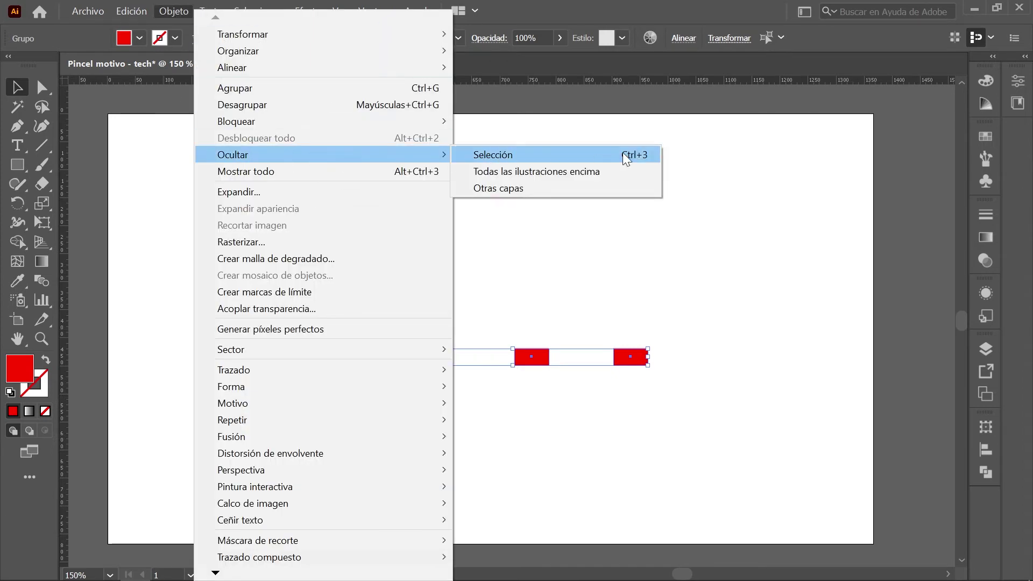
{"action": "left_click", "coordinate": [623, 154]}
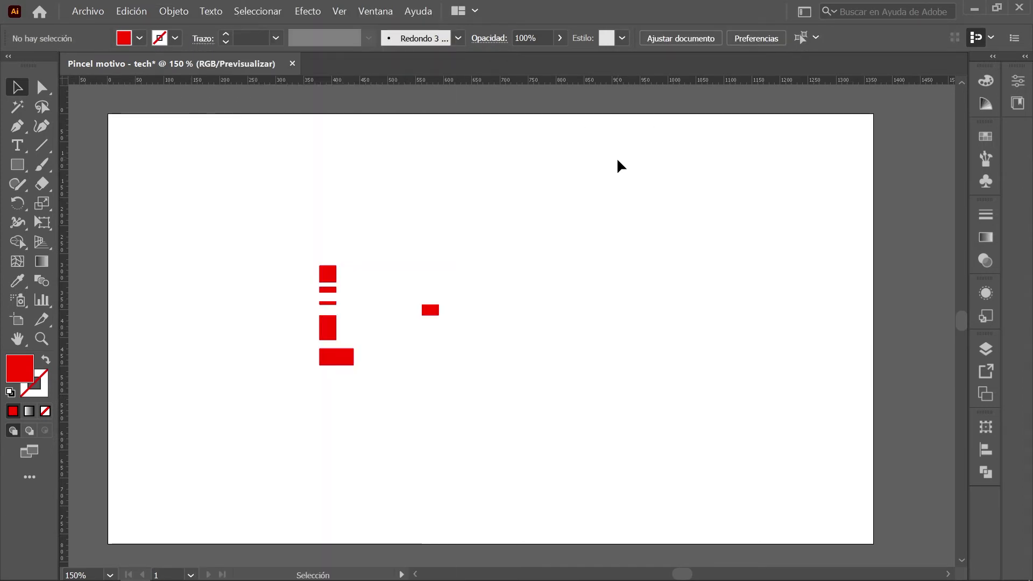
{"action": "left_click", "coordinate": [327, 274]}
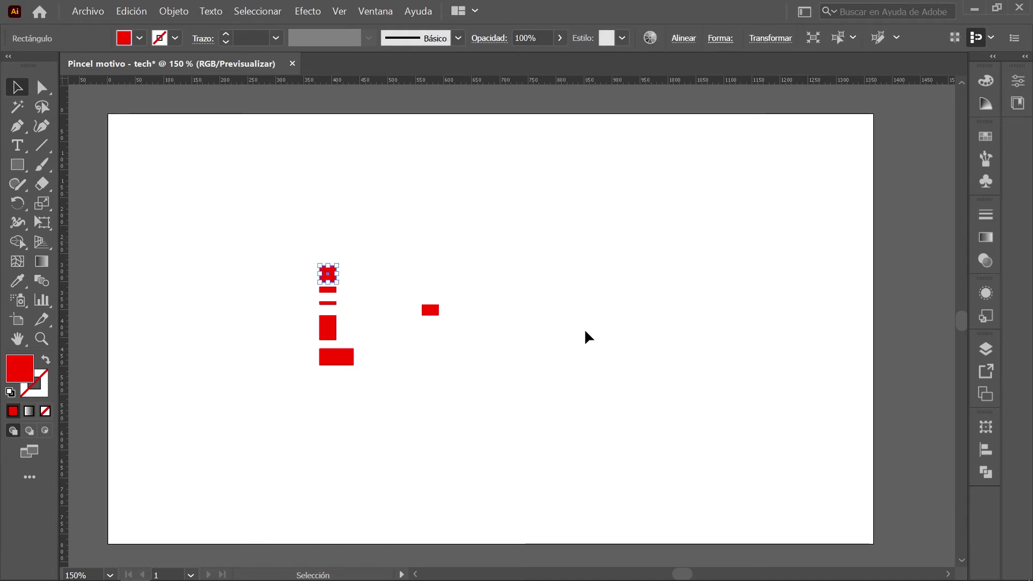
{"action": "key", "text": "Return"}
{"action": "left_click_drag", "start_coordinate": [648, 174], "coordinate": [609, 176]}
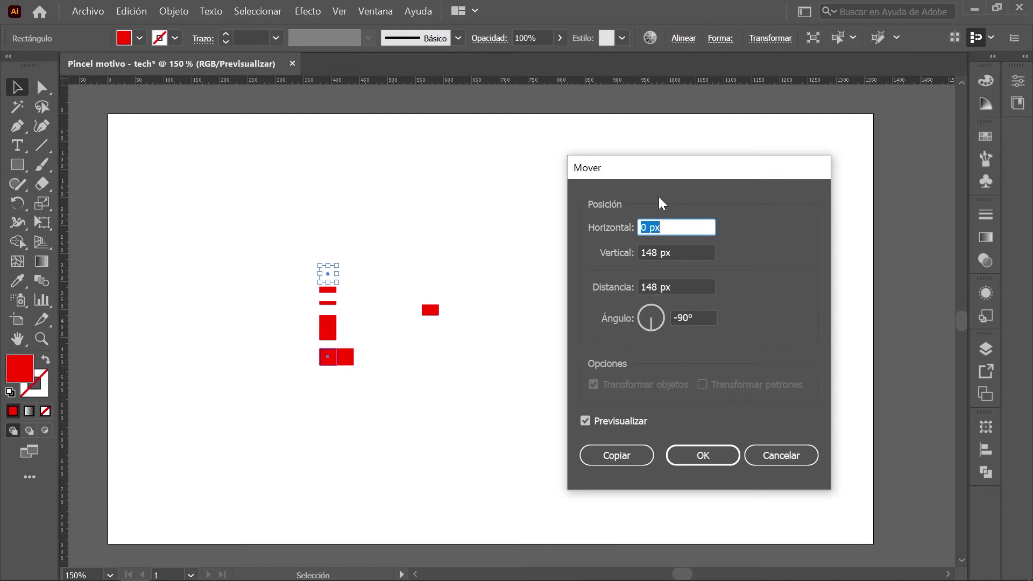
{"action": "key", "text": "Tab"}
{"action": "type", "text": "1"}
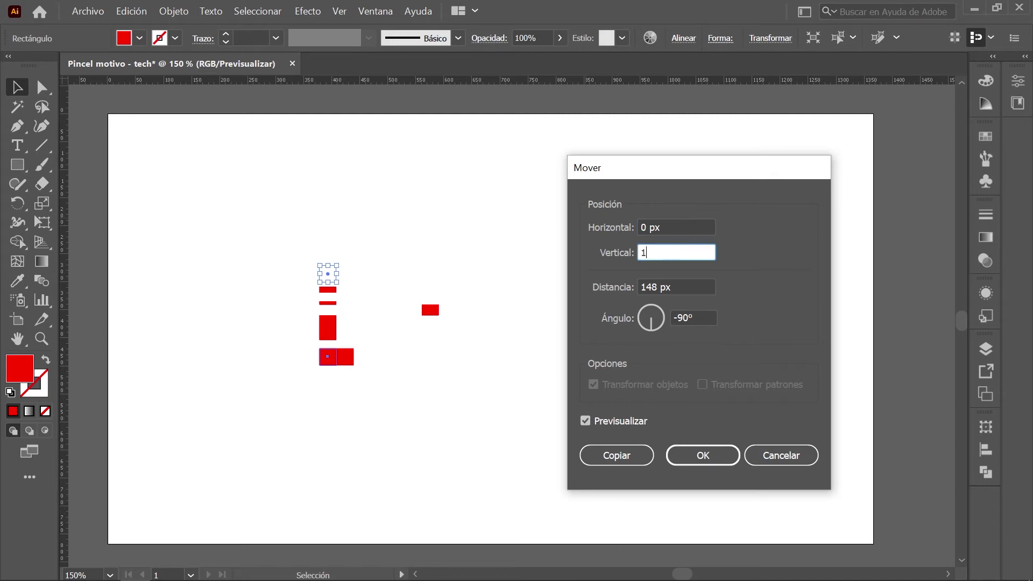
{"action": "type", "text": "95"}
{"action": "left_click", "coordinate": [616, 455]}
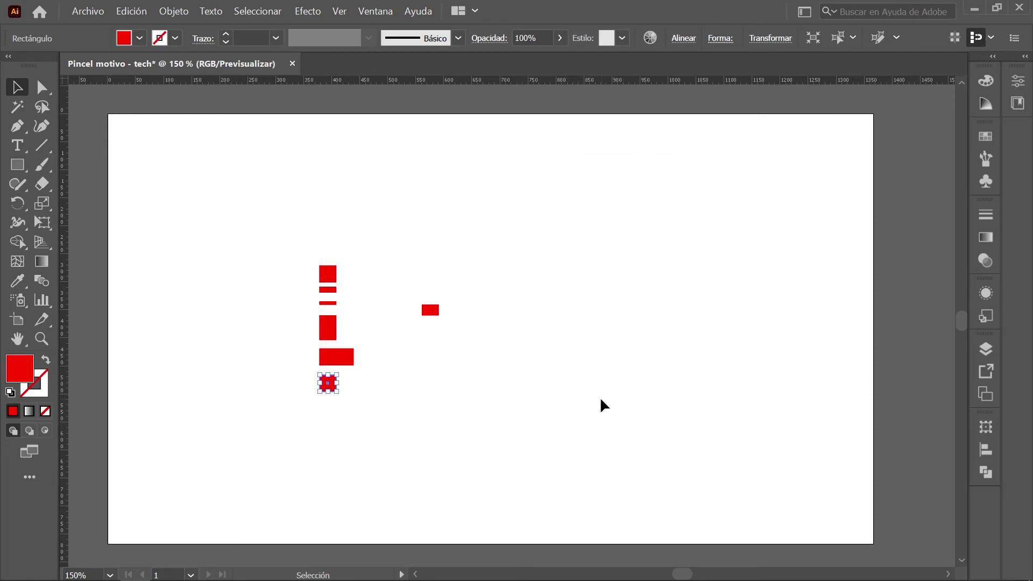
Step: Make the copied square a 6 px-wide bar positioned at X 389 px
{"action": "left_click", "coordinate": [987, 425]}
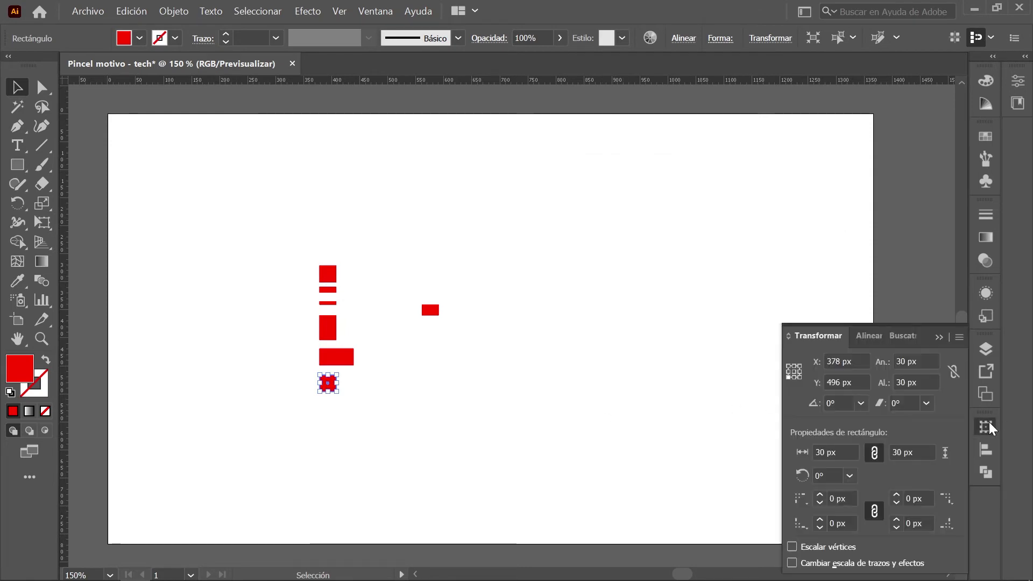
{"action": "left_click", "coordinate": [935, 365]}
{"action": "type", "text": "6"}
{"action": "key", "text": "Tab"}
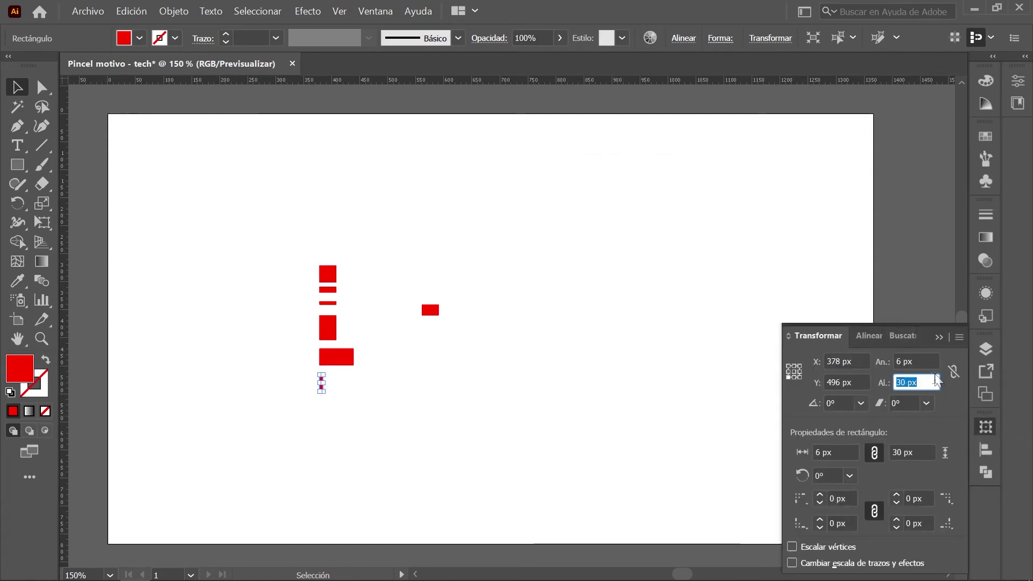
{"action": "left_click", "coordinate": [846, 361]}
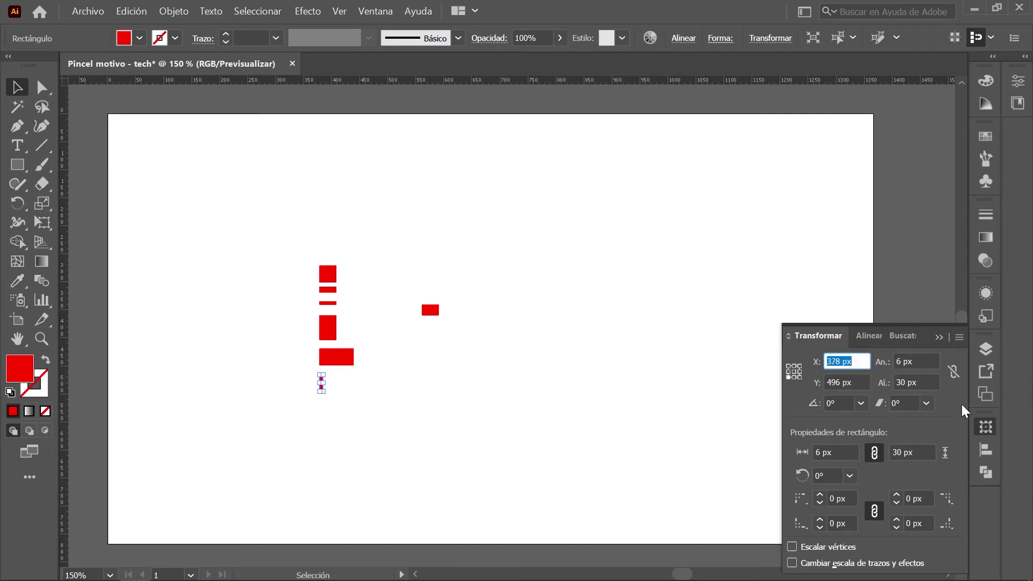
{"action": "type", "text": "389"}
{"action": "key", "text": "Tab"}
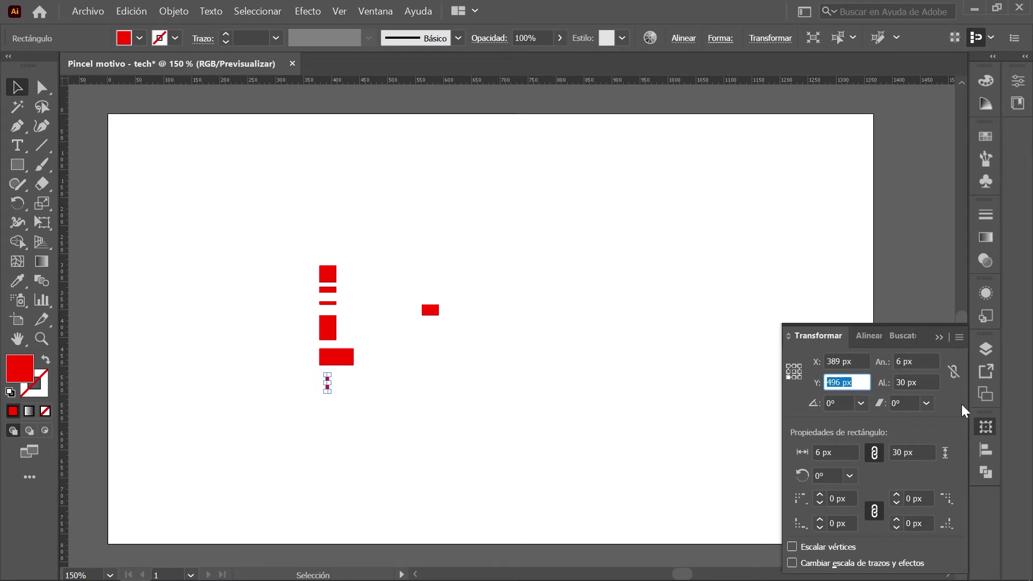
{"action": "left_click", "coordinate": [954, 400]}
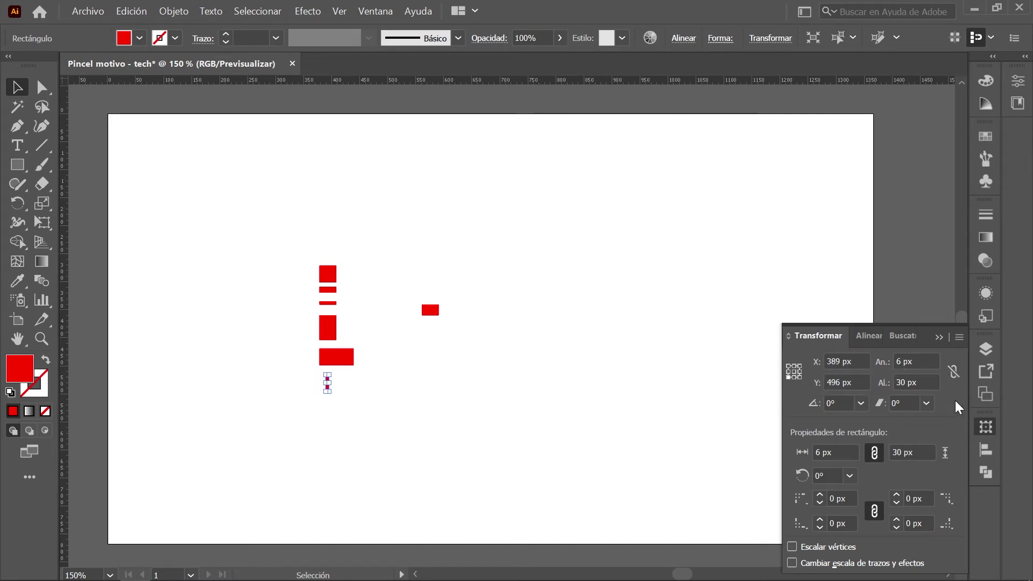
{"action": "left_click", "coordinate": [587, 402]}
{"action": "left_click_drag", "start_coordinate": [301, 372], "coordinate": [398, 420]}
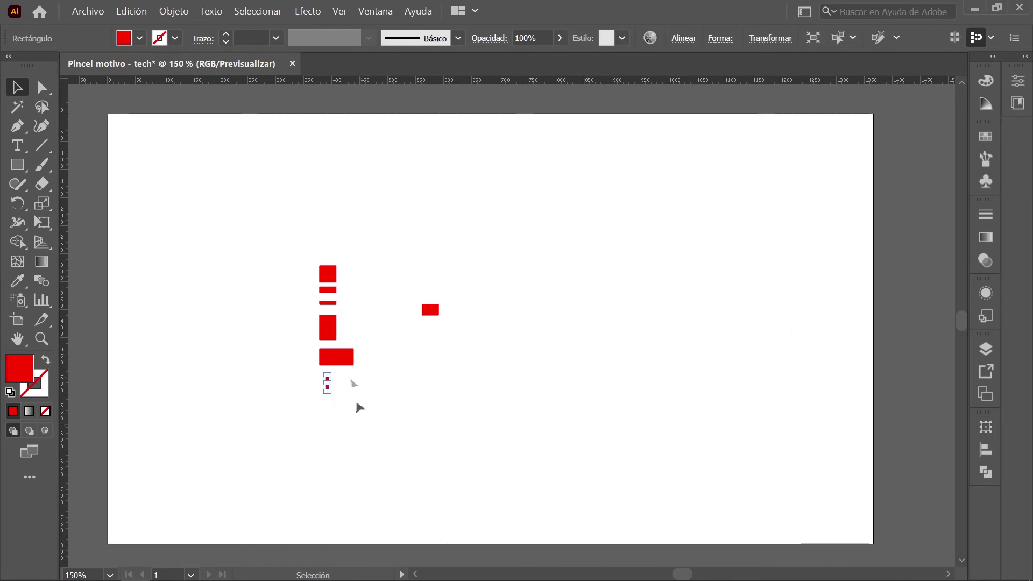
Step: Apply a Transform effect to the thin bar with 12.2 px horizontal move and 5 copies
{"action": "left_click", "coordinate": [304, 11]}
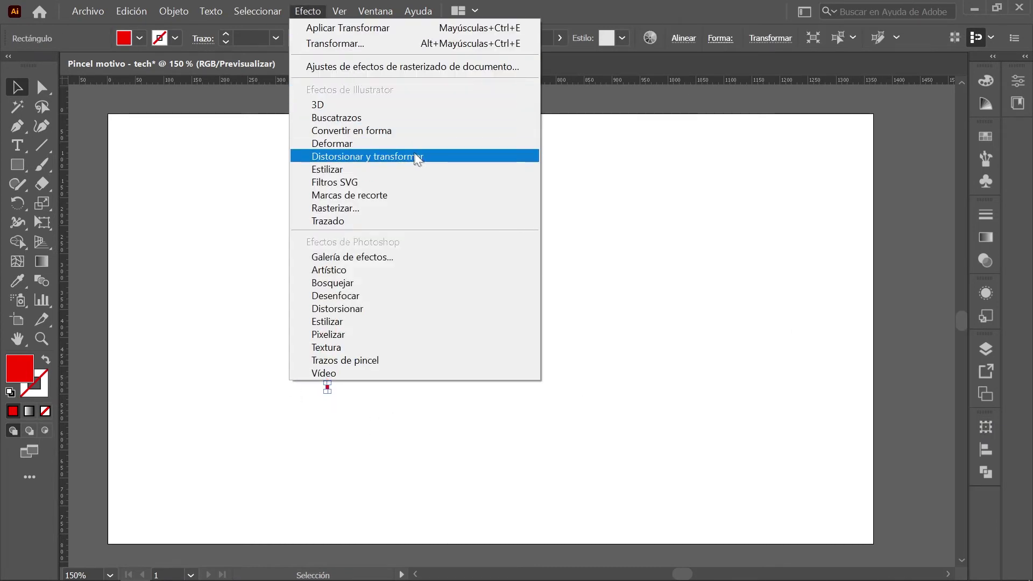
{"action": "left_click", "coordinate": [464, 155]}
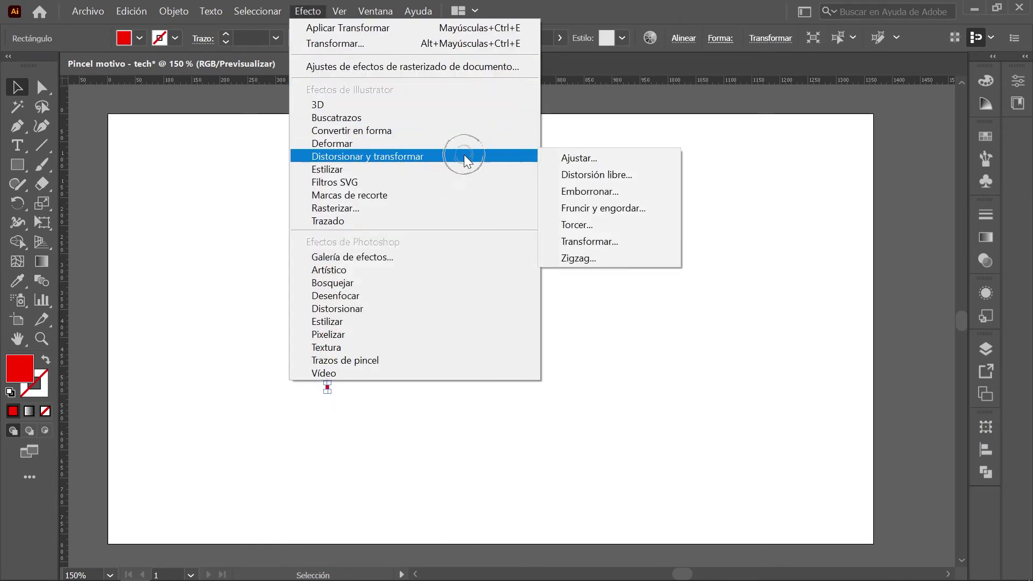
{"action": "left_click", "coordinate": [643, 241]}
{"action": "left_click_drag", "start_coordinate": [725, 99], "coordinate": [729, 109]}
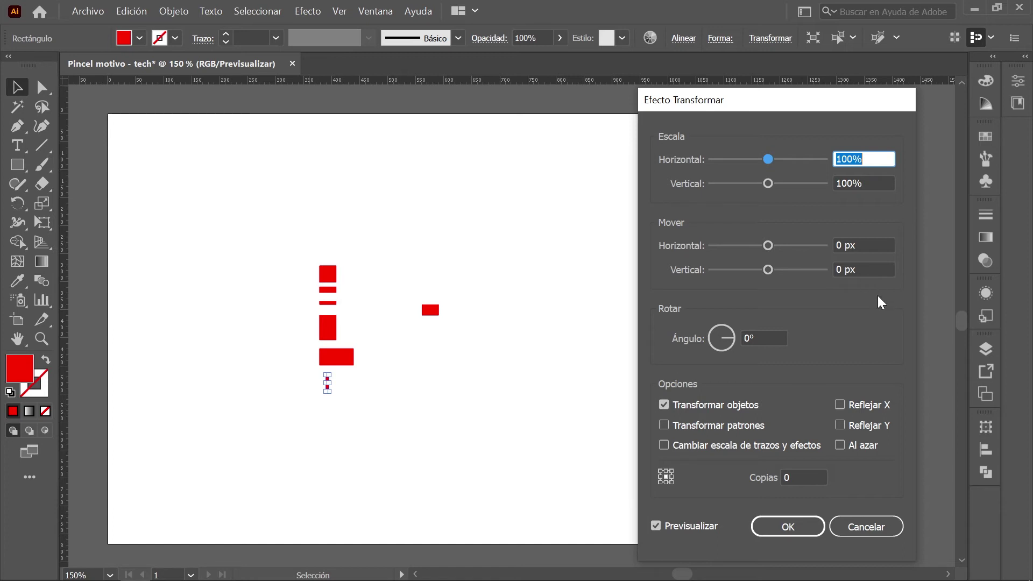
{"action": "left_click", "coordinate": [882, 245]}
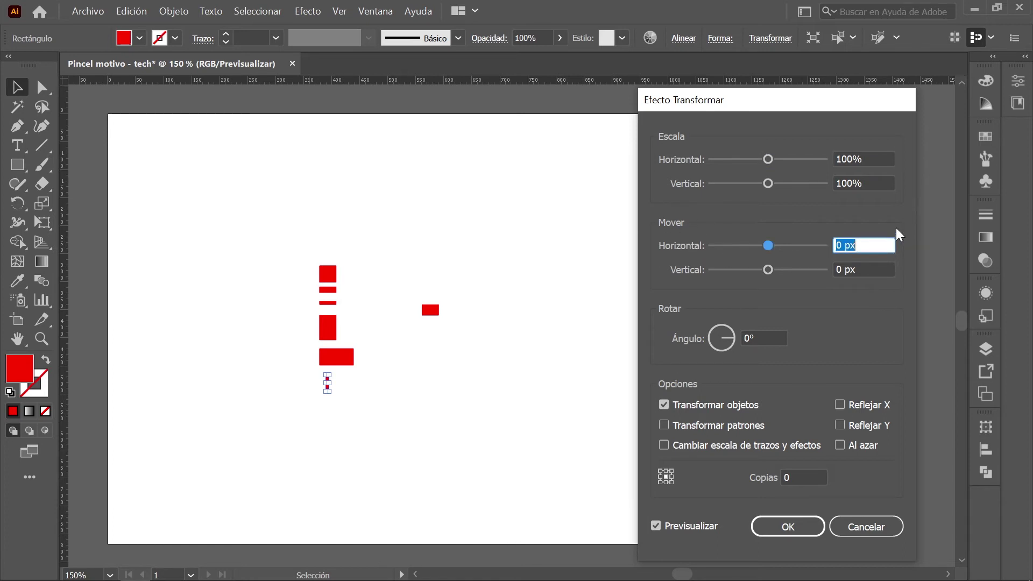
{"action": "type", "text": "12.2"}
{"action": "left_click", "coordinate": [791, 476]}
{"action": "double_click", "coordinate": [791, 477]}
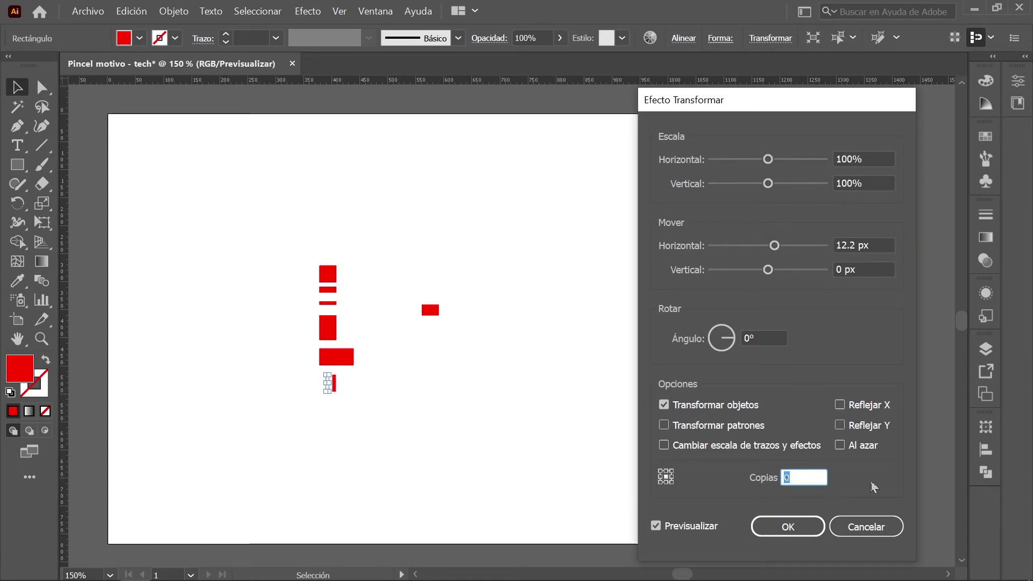
{"action": "type", "text": "5"}
{"action": "left_click", "coordinate": [788, 526]}
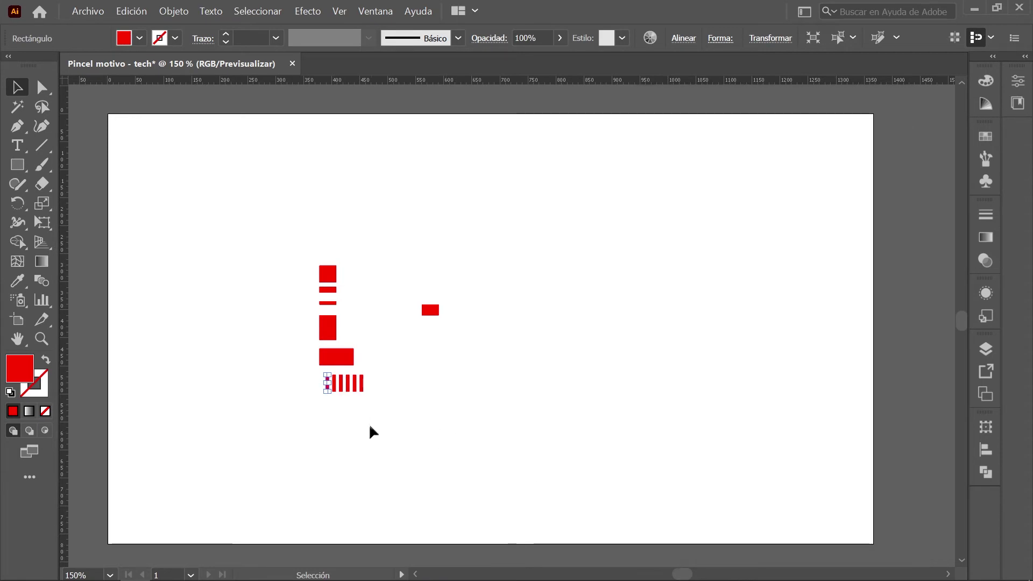
{"action": "key", "text": "ctrl+plus"}
Step: Expand the effect's appearance and ungroup the bars into separate shapes
{"action": "left_click", "coordinate": [174, 10]}
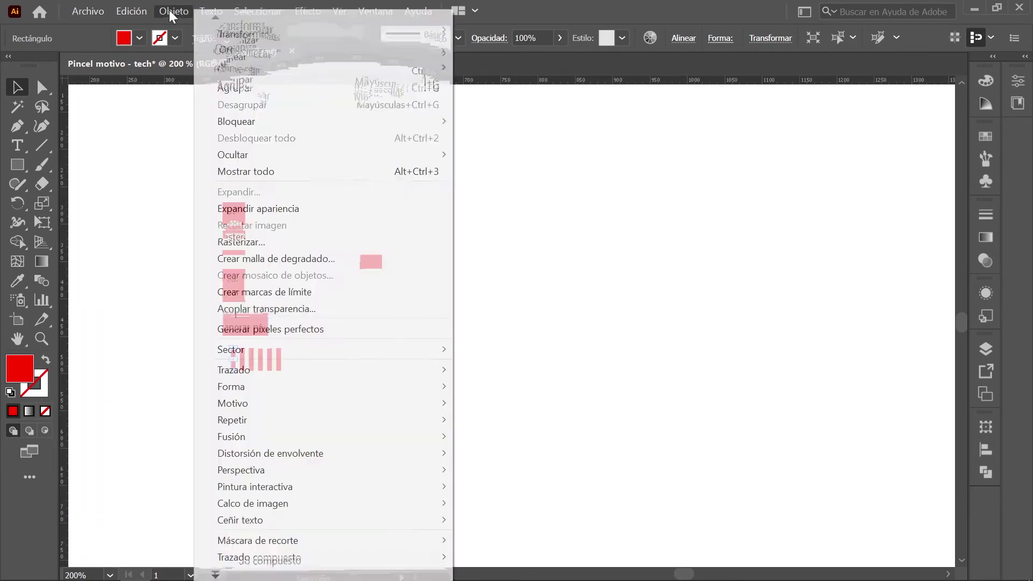
{"action": "left_click", "coordinate": [353, 208]}
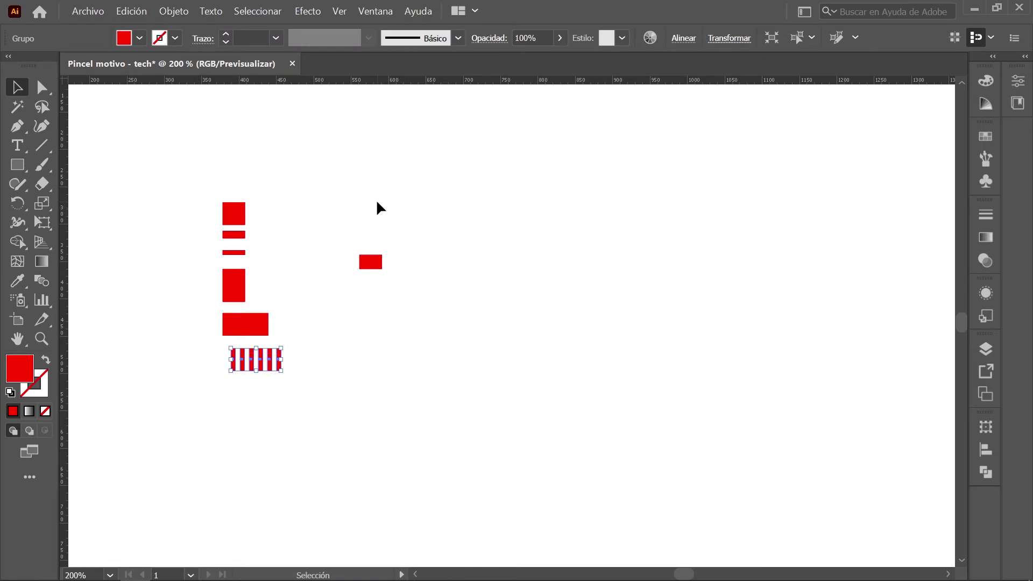
{"action": "left_click", "coordinate": [271, 365]}
{"action": "right_click", "coordinate": [271, 365]}
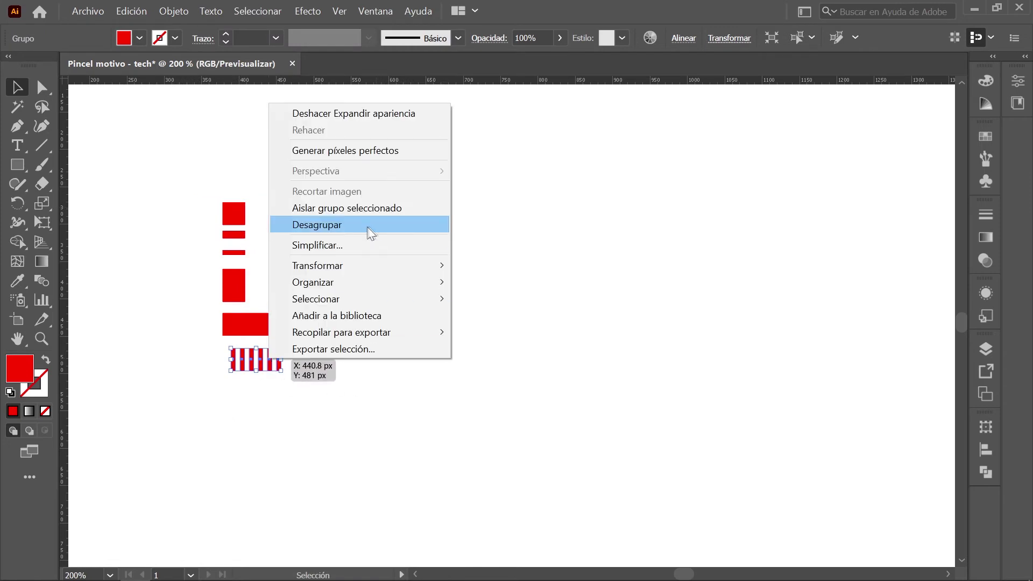
{"action": "left_click", "coordinate": [378, 224]}
{"action": "left_click", "coordinate": [331, 370]}
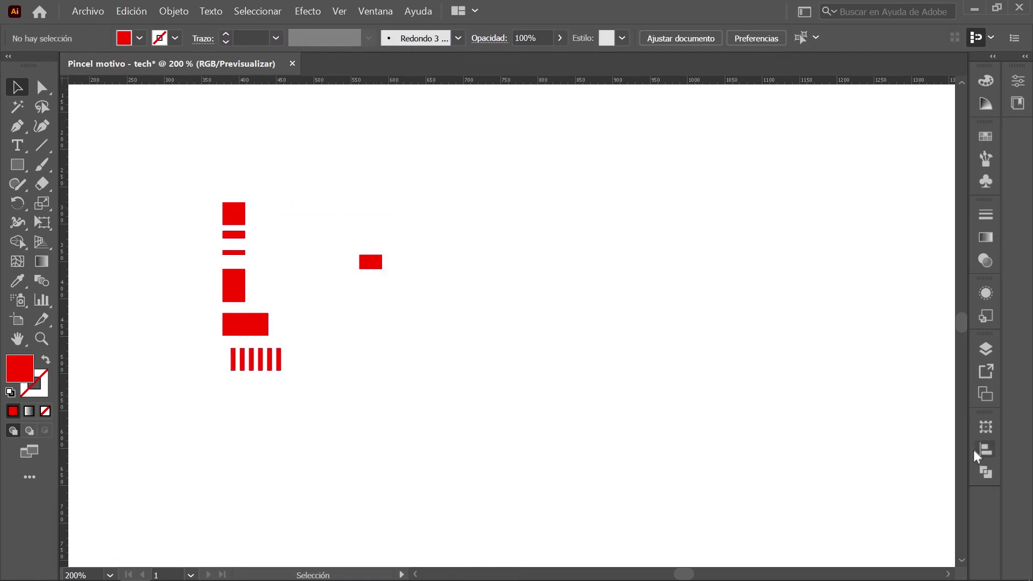
Step: Fill the second to sixth bars with yellow, green, cyan, blue and magenta swatches
{"action": "scroll", "coordinate": [237, 403], "scroll_direction": "up", "scroll_amount": 3, "text": "alt"}
{"action": "left_click", "coordinate": [986, 136]}
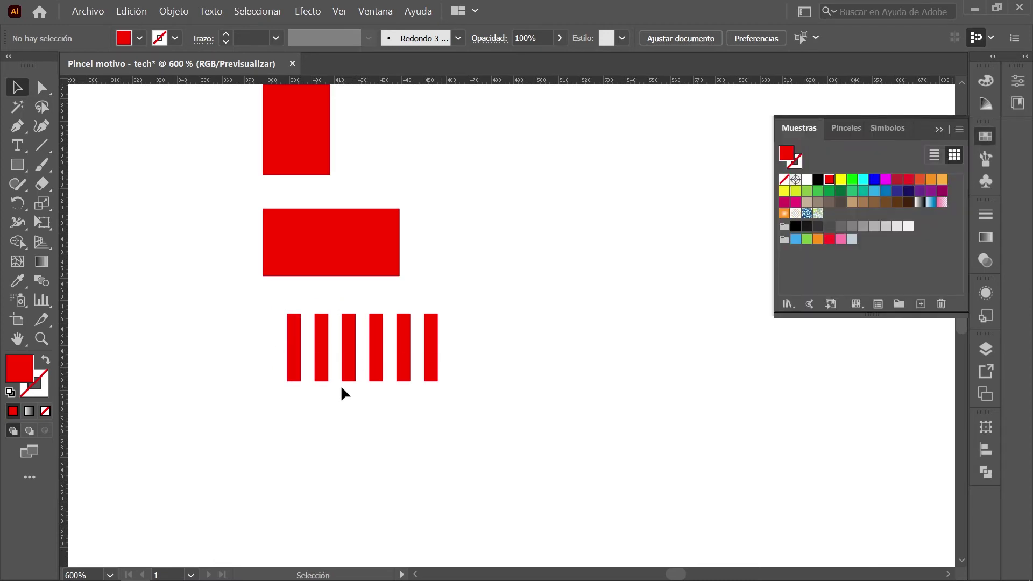
{"action": "left_click", "coordinate": [321, 339]}
{"action": "left_click", "coordinate": [979, 138]}
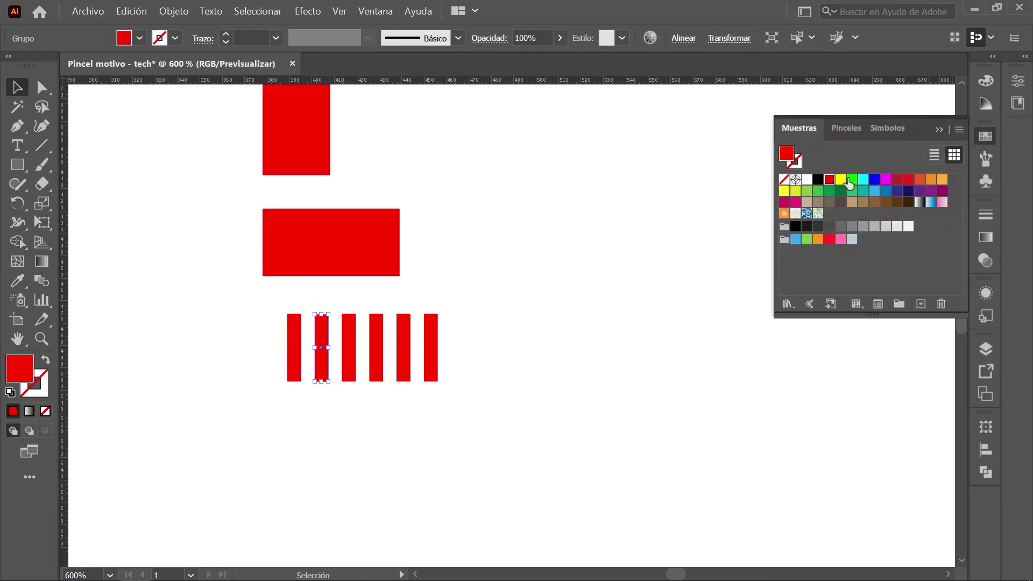
{"action": "left_click_drag", "start_coordinate": [840, 180], "coordinate": [321, 344]}
{"action": "left_click", "coordinate": [348, 339]}
{"action": "left_click", "coordinate": [986, 136]}
{"action": "left_click_drag", "start_coordinate": [851, 179], "coordinate": [349, 344]}
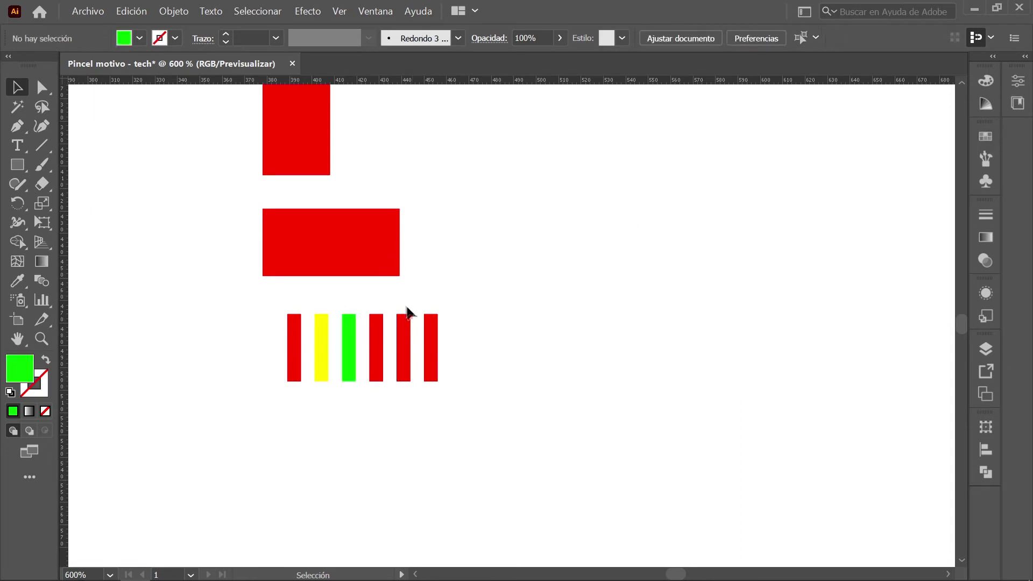
{"action": "left_click", "coordinate": [376, 339]}
{"action": "left_click", "coordinate": [985, 136]}
{"action": "left_click_drag", "start_coordinate": [863, 179], "coordinate": [376, 344]}
{"action": "left_click", "coordinate": [403, 339]}
{"action": "left_click", "coordinate": [986, 136]}
{"action": "left_click_drag", "start_coordinate": [874, 179], "coordinate": [403, 345]}
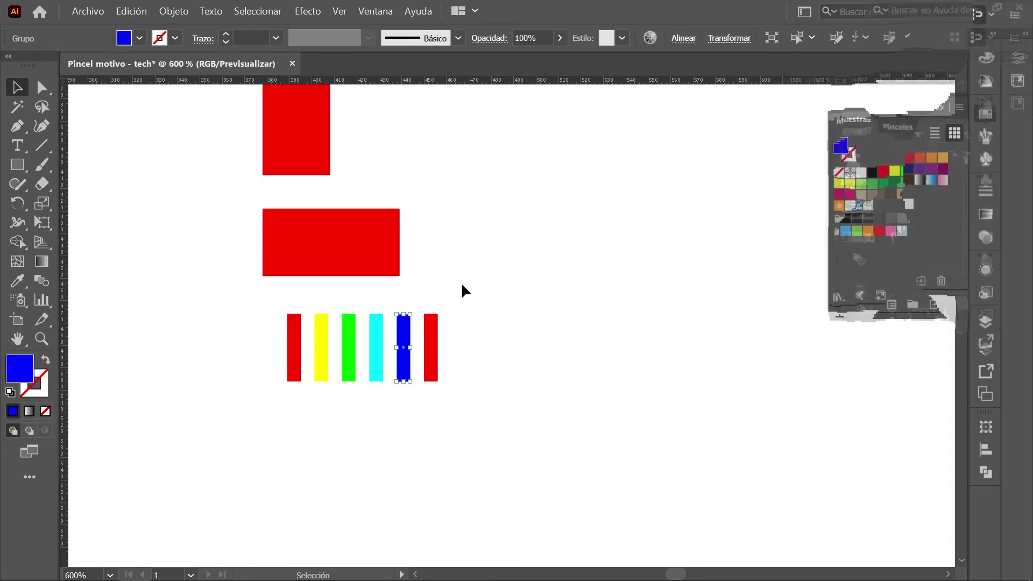
{"action": "left_click", "coordinate": [431, 339]}
{"action": "left_click", "coordinate": [986, 136]}
{"action": "left_click_drag", "start_coordinate": [885, 179], "coordinate": [431, 345]}
{"action": "left_click", "coordinate": [357, 413]}
Step: Move the yellow bar to X 474 px and the green bar to X 546 px
{"action": "scroll", "coordinate": [356, 413], "scroll_direction": "down", "scroll_amount": 2}
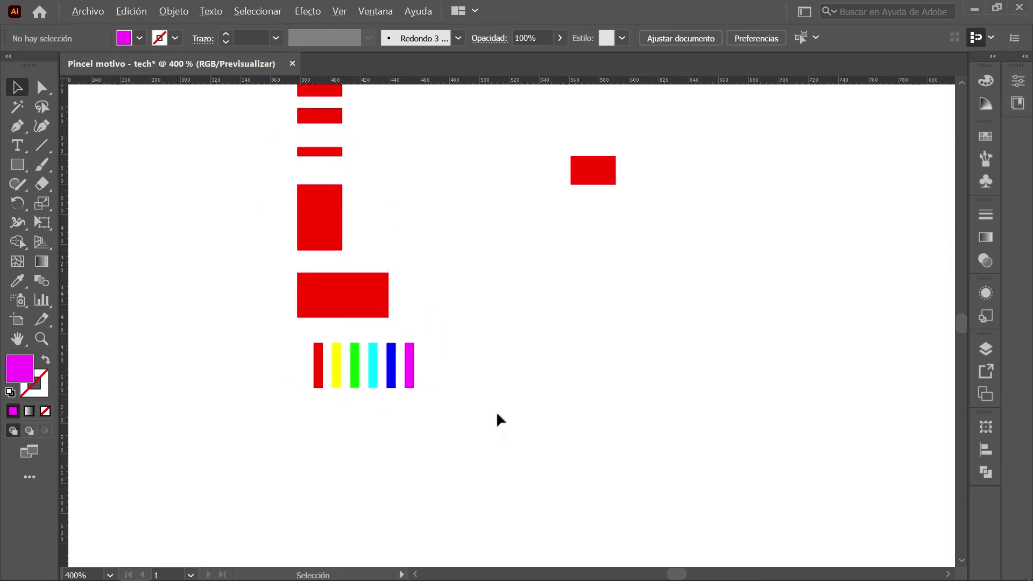
{"action": "left_click", "coordinate": [287, 344]}
{"action": "left_click", "coordinate": [985, 428]}
{"action": "scroll", "coordinate": [570, 369], "scroll_direction": "down", "scroll_amount": 2}
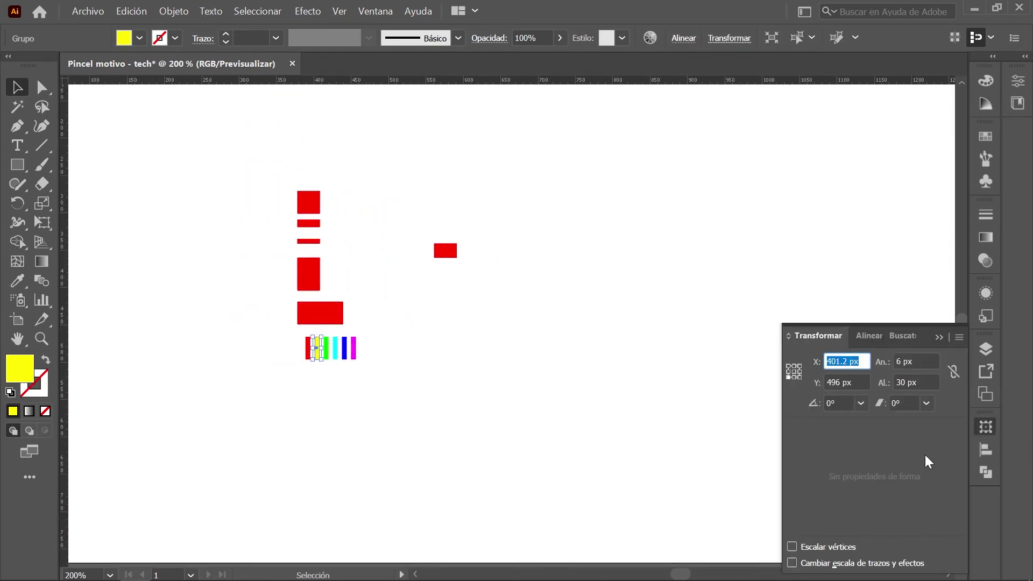
{"action": "type", "text": "474"}
{"action": "key", "text": "Tab"}
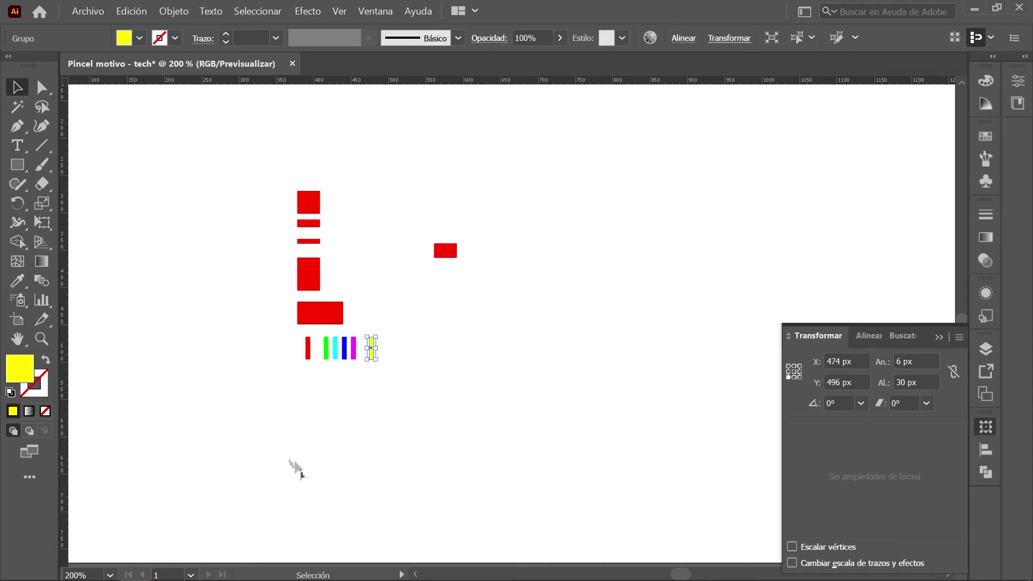
{"action": "left_click", "coordinate": [298, 465]}
{"action": "left_click", "coordinate": [325, 348]}
{"action": "scroll", "coordinate": [318, 361], "scroll_direction": "up", "scroll_amount": 3}
{"action": "scroll", "coordinate": [461, 405], "scroll_direction": "down", "scroll_amount": 2}
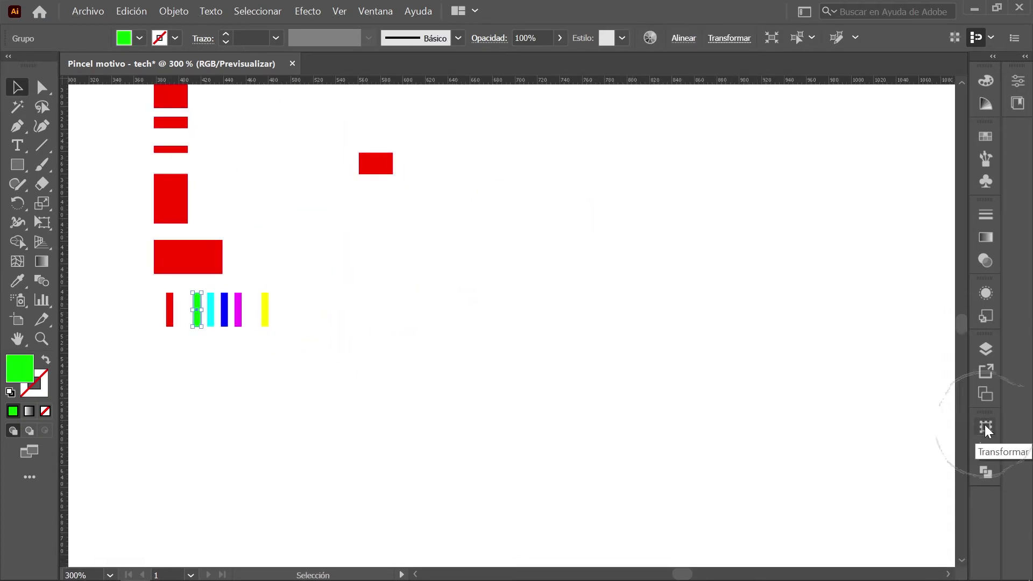
{"action": "left_click", "coordinate": [986, 428]}
{"action": "left_click", "coordinate": [848, 361]}
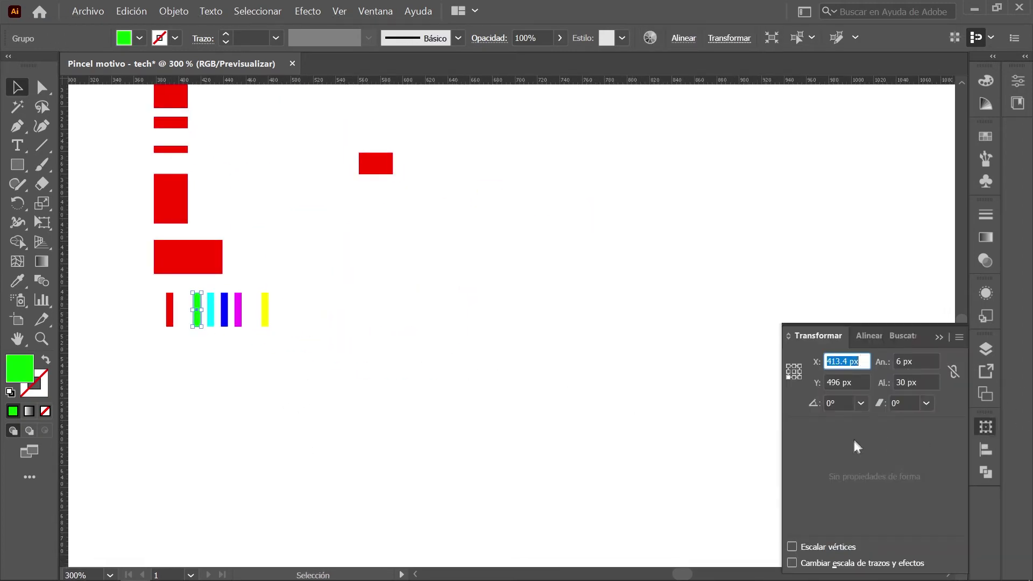
{"action": "type", "text": "546"}
{"action": "key", "text": "Return"}
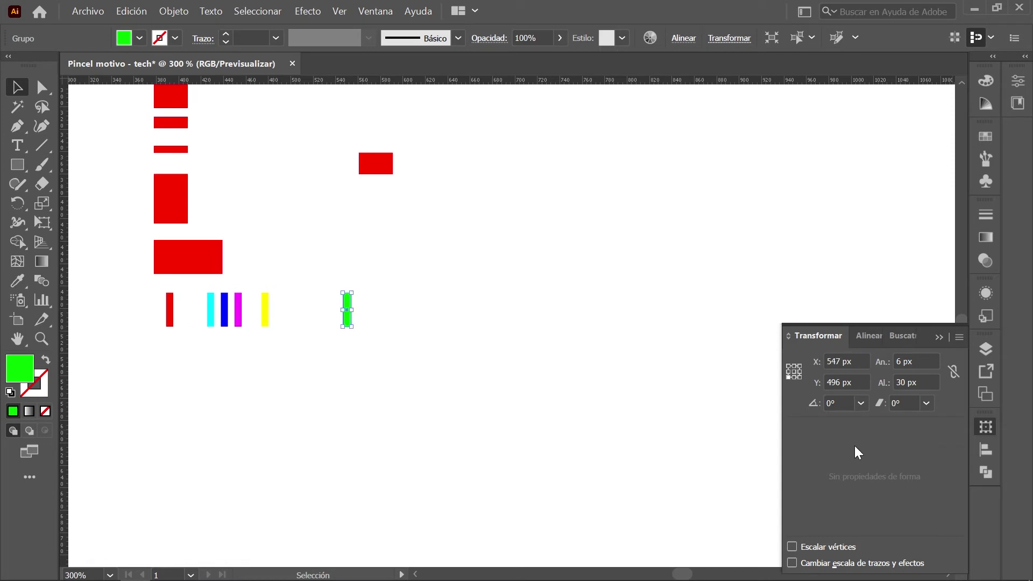
{"action": "left_click", "coordinate": [219, 383]}
Step: Move the cyan bar to X 742 px and the blue bar to X 863 px
{"action": "scroll", "coordinate": [189, 326], "scroll_direction": "up", "scroll_amount": 2}
{"action": "scroll", "coordinate": [208, 234], "scroll_direction": "up", "scroll_amount": 1}
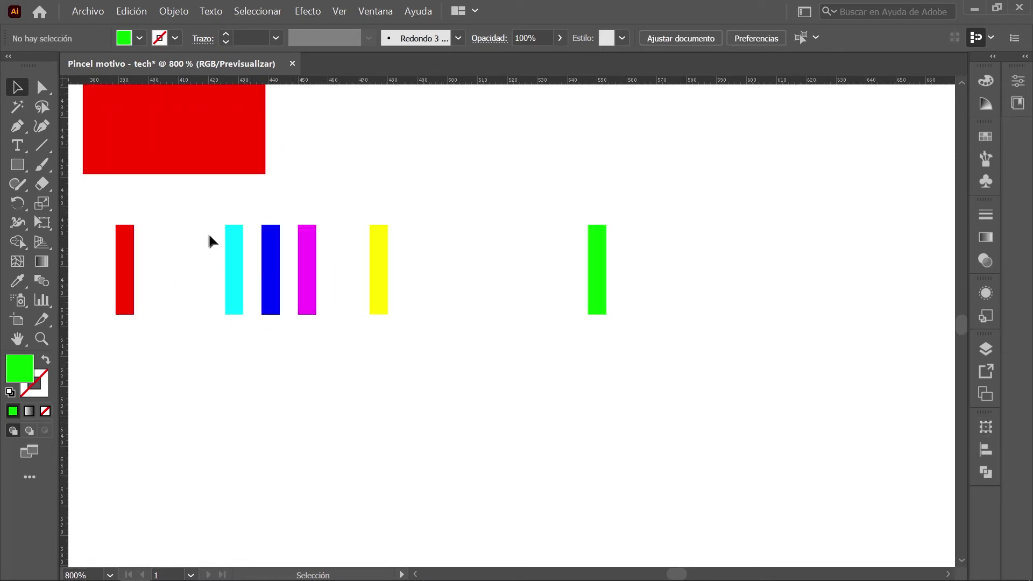
{"action": "left_click", "coordinate": [246, 316]}
{"action": "scroll", "coordinate": [311, 362], "scroll_direction": "down", "scroll_amount": 2}
{"action": "left_click", "coordinate": [988, 428]}
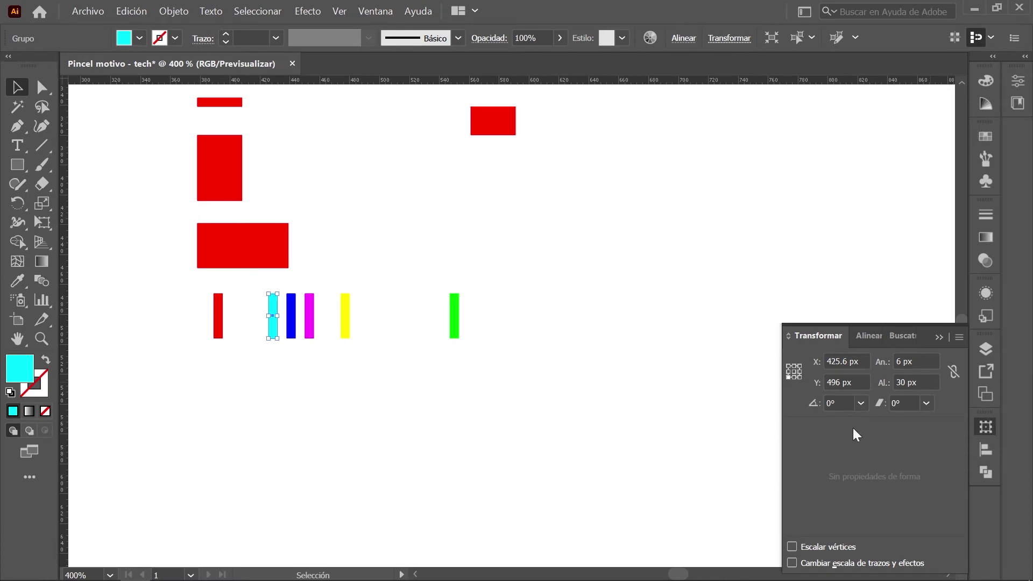
{"action": "left_click", "coordinate": [853, 361]}
{"action": "type", "text": "7"}
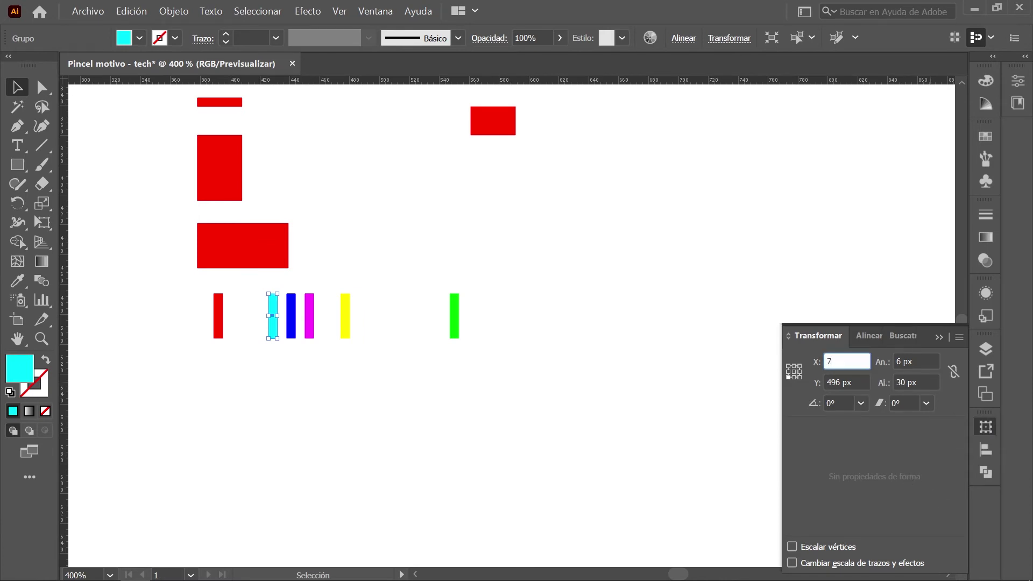
{"action": "type", "text": "42"}
{"action": "key", "text": "Return"}
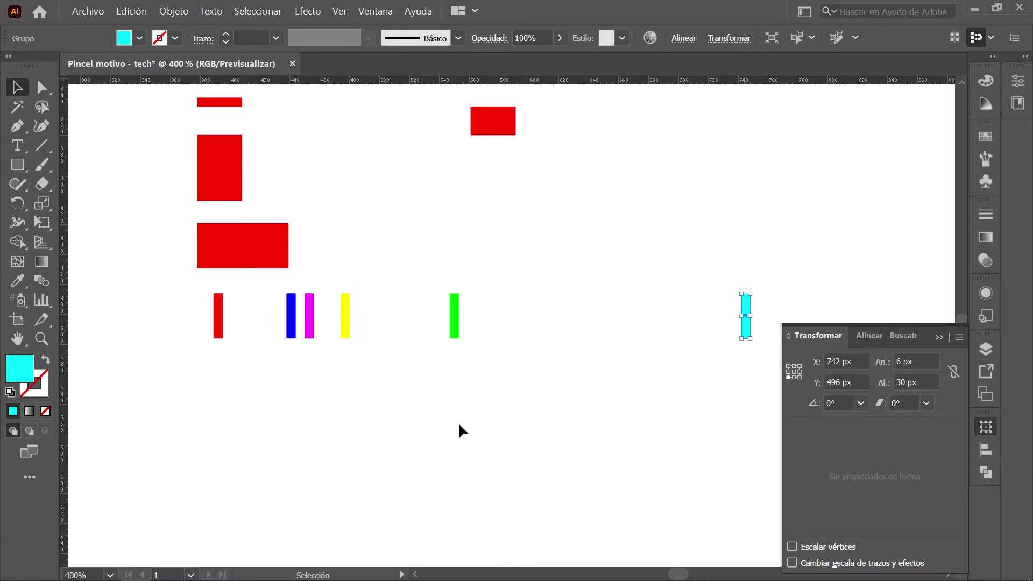
{"action": "left_click", "coordinate": [290, 316]}
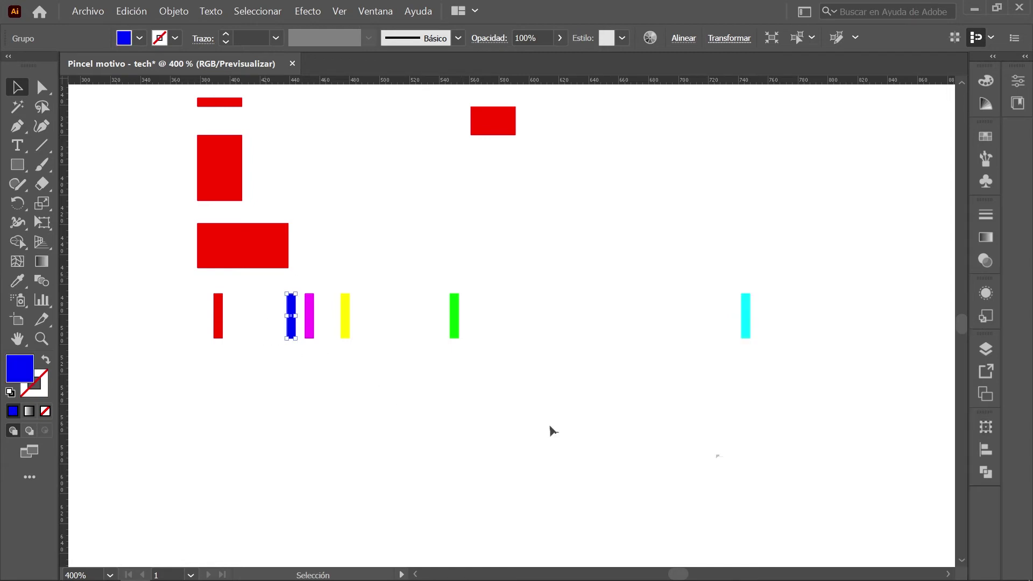
{"action": "left_click", "coordinate": [987, 427]}
{"action": "left_click", "coordinate": [850, 360]}
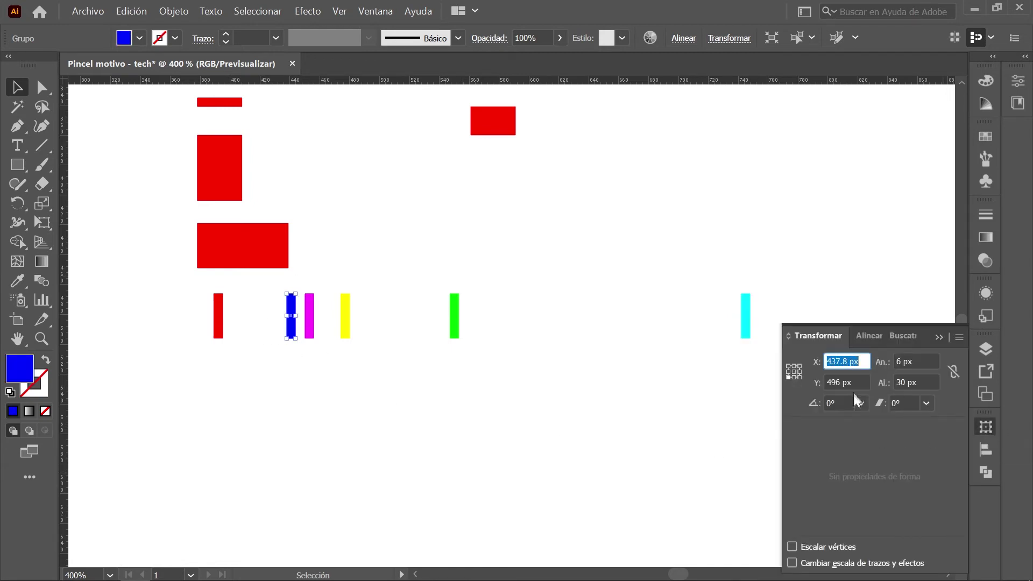
{"action": "type", "text": "863"}
{"action": "key", "text": "Tab"}
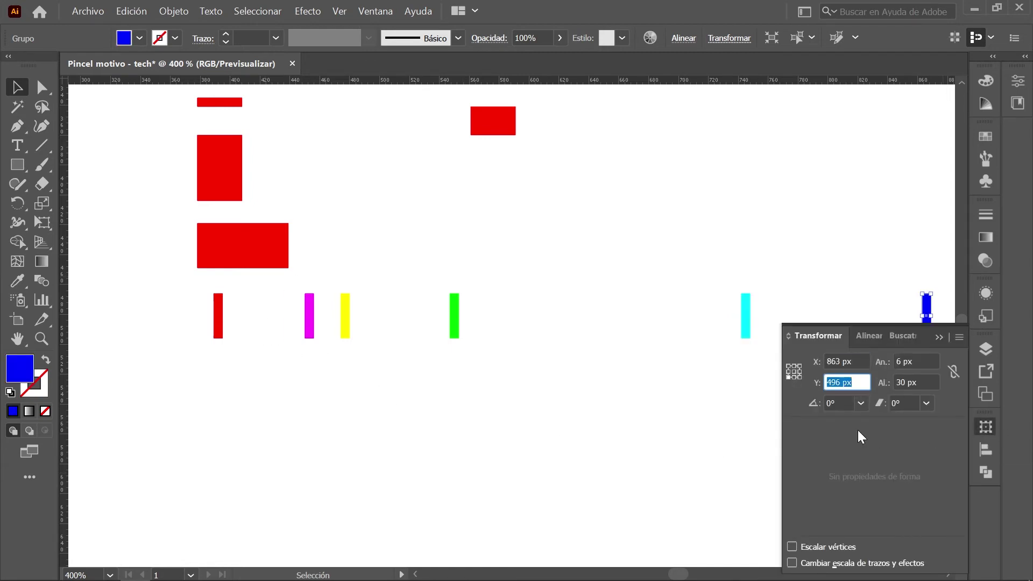
{"action": "left_click", "coordinate": [586, 438]}
{"action": "scroll", "coordinate": [315, 269], "scroll_direction": "down", "scroll_amount": 1}
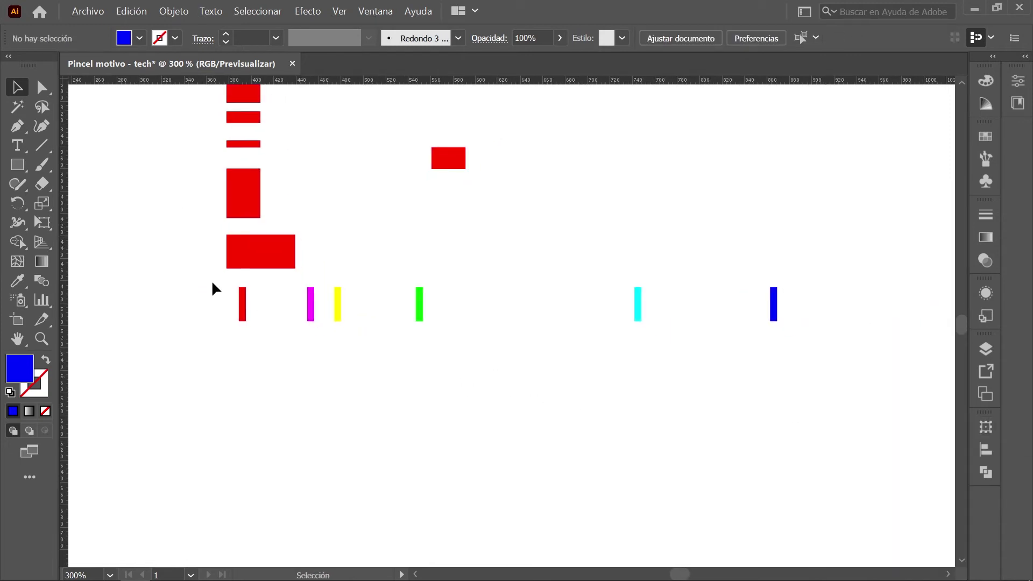
{"action": "left_click_drag", "start_coordinate": [212, 285], "coordinate": [265, 355]}
Step: Repeat the red bar with a Transform effect: 12.2 px horizontal move, 3 copies
{"action": "left_click", "coordinate": [308, 11]}
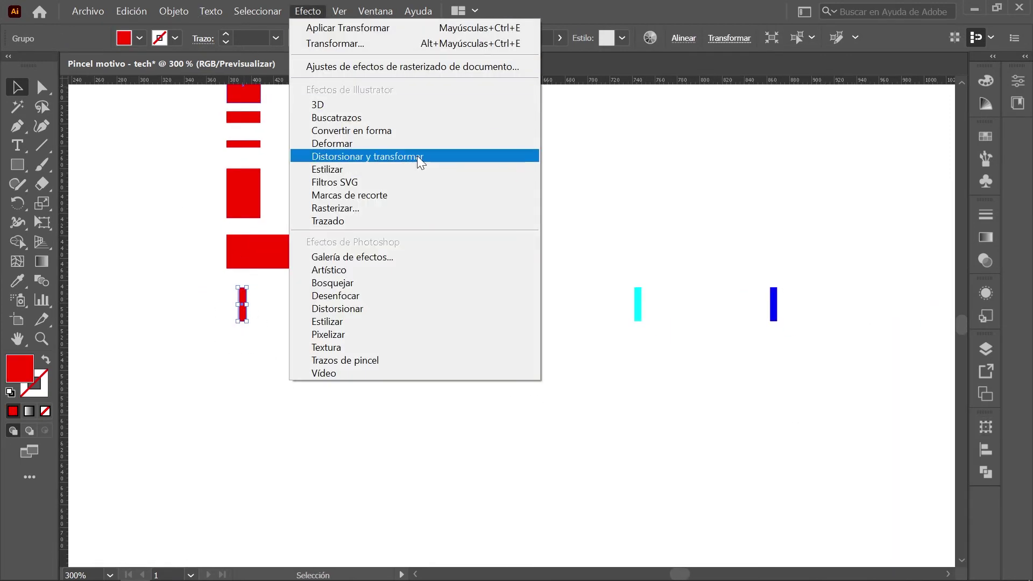
{"action": "mouse_move", "coordinate": [367, 157]}
{"action": "left_click", "coordinate": [646, 242]}
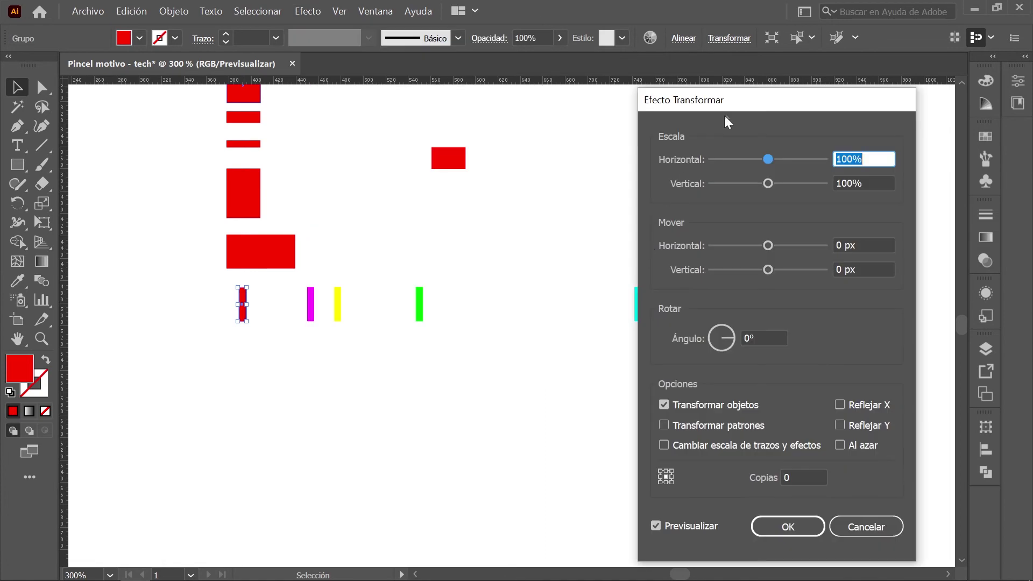
{"action": "left_click", "coordinate": [859, 234]}
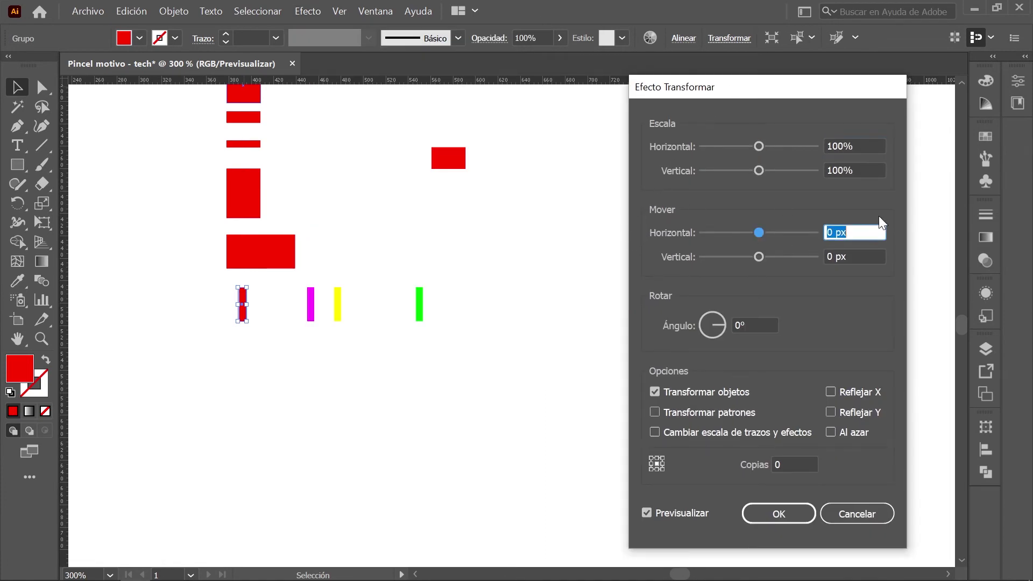
{"action": "type", "text": "12.2"}
{"action": "key", "text": "Tab"}
{"action": "left_click", "coordinate": [815, 464]}
{"action": "type", "text": "3"}
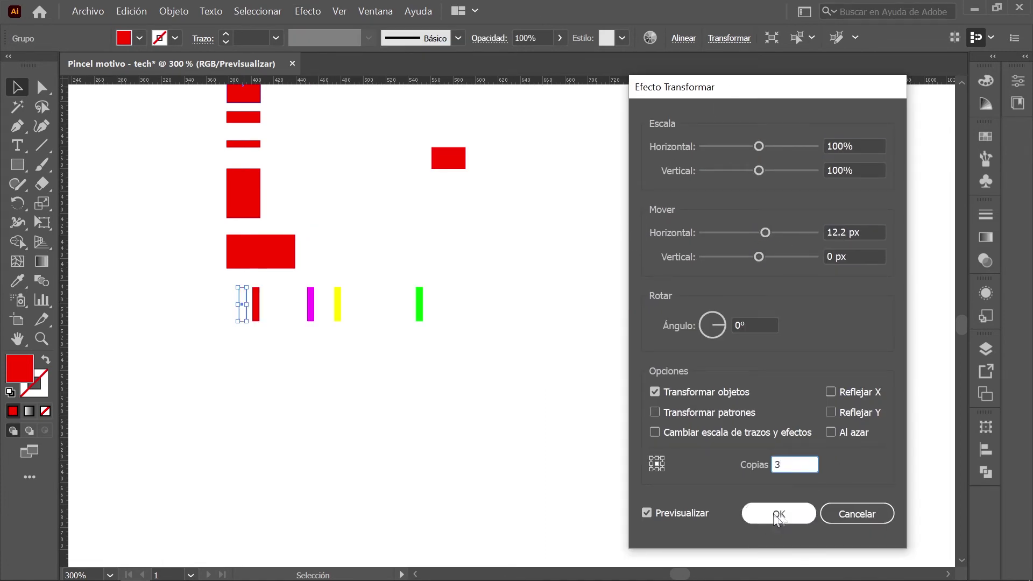
{"action": "left_click", "coordinate": [779, 513]}
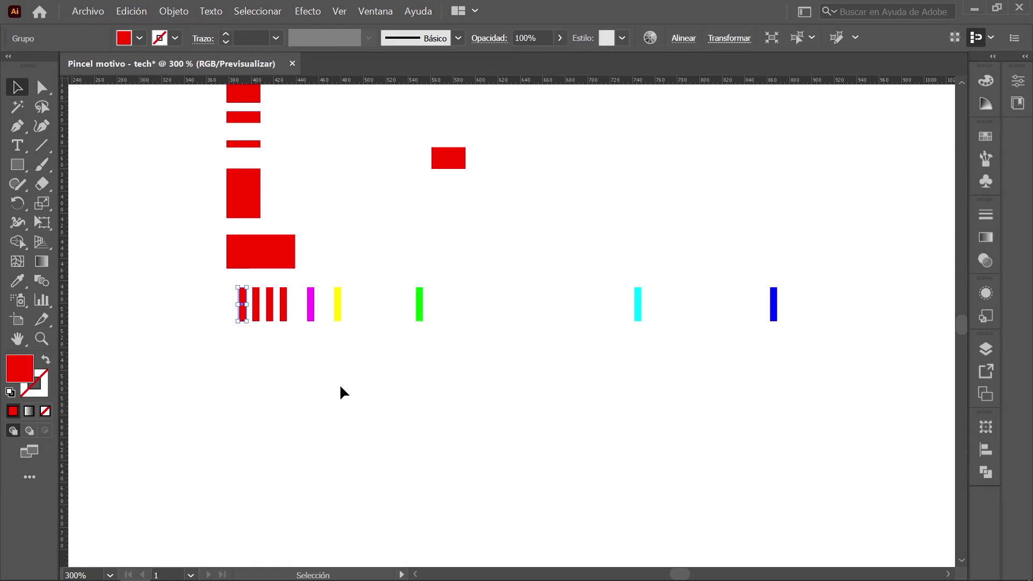
Step: Repeat the yellow bar 12.2 px apart with 2 copies
{"action": "left_click_drag", "start_coordinate": [324, 280], "coordinate": [359, 341]}
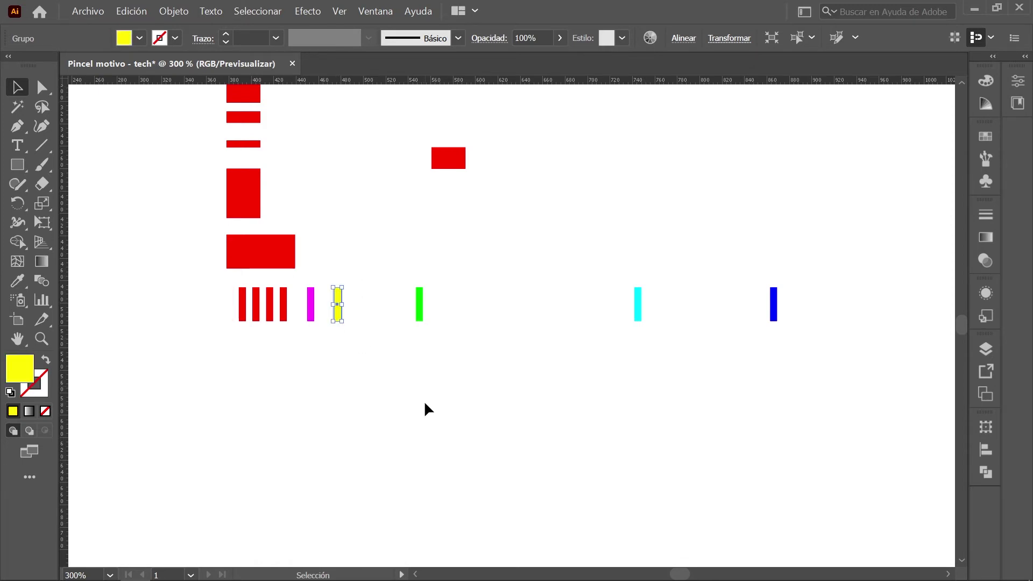
{"action": "left_click", "coordinate": [313, 11]}
{"action": "mouse_move", "coordinate": [367, 156]}
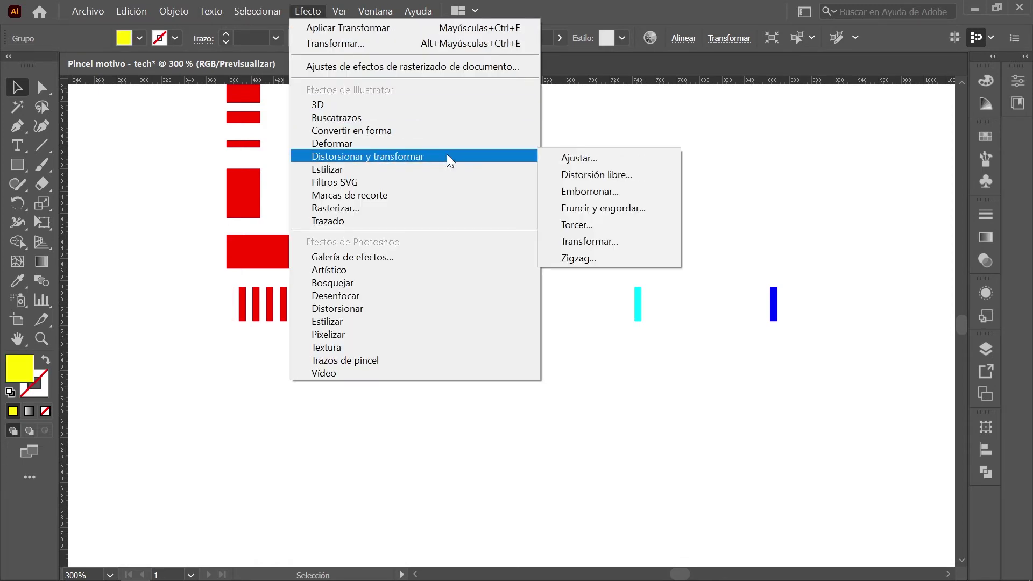
{"action": "left_click", "coordinate": [651, 242]}
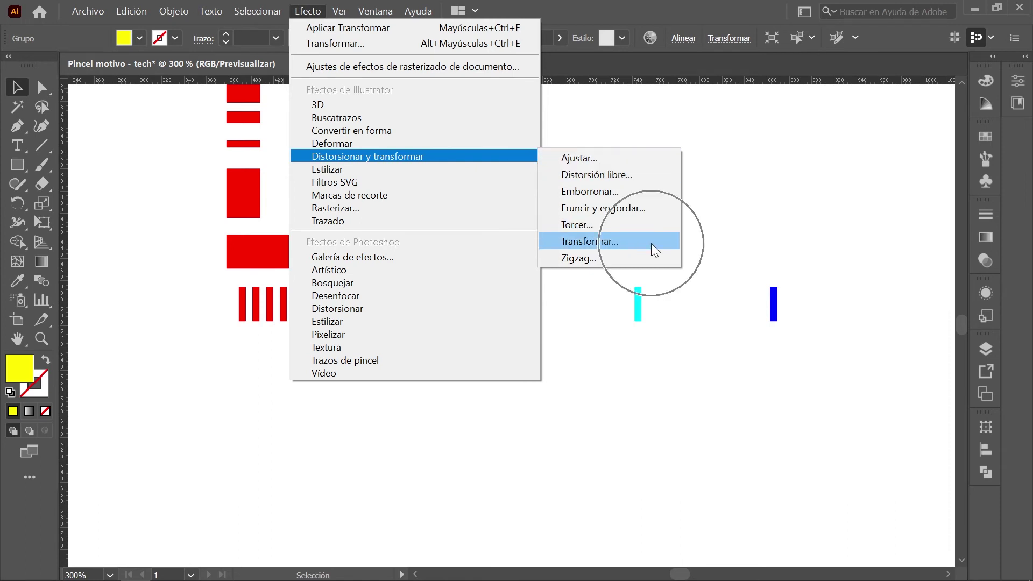
{"action": "left_click", "coordinate": [871, 232]}
{"action": "double_click", "coordinate": [872, 233]}
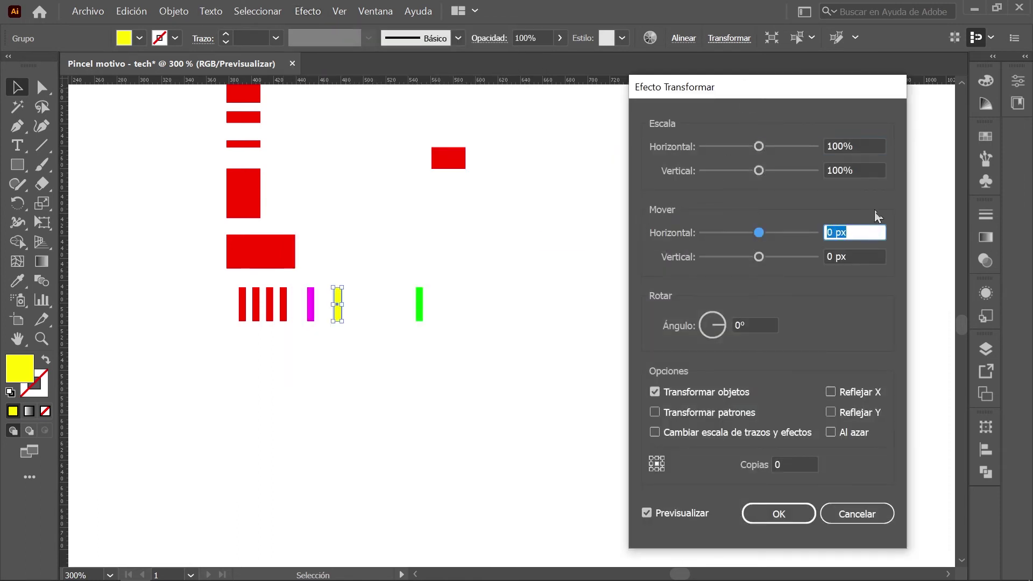
{"action": "type", "text": "12.2"}
{"action": "left_click", "coordinate": [799, 466]}
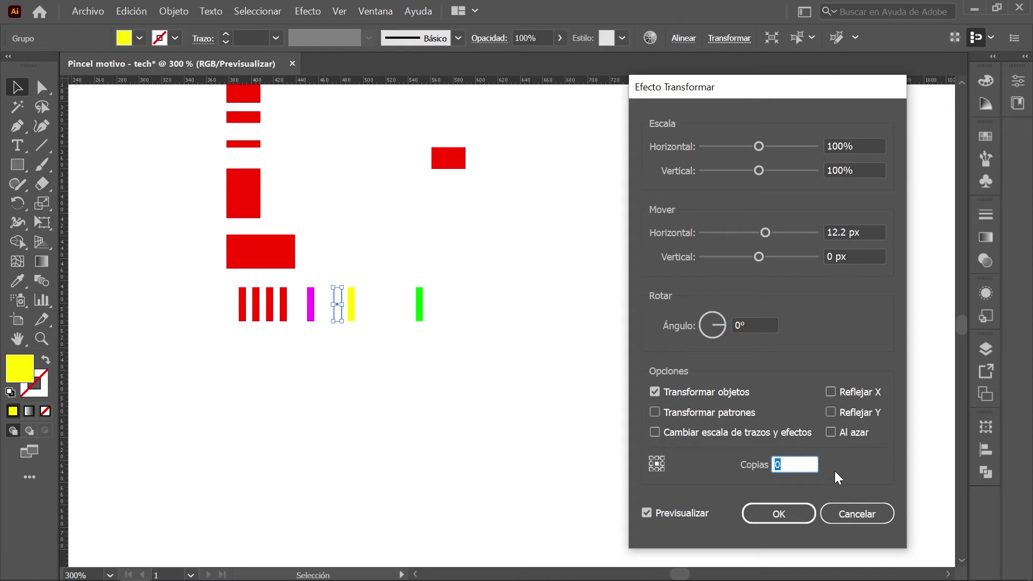
{"action": "type", "text": "2"}
{"action": "left_click", "coordinate": [779, 513]}
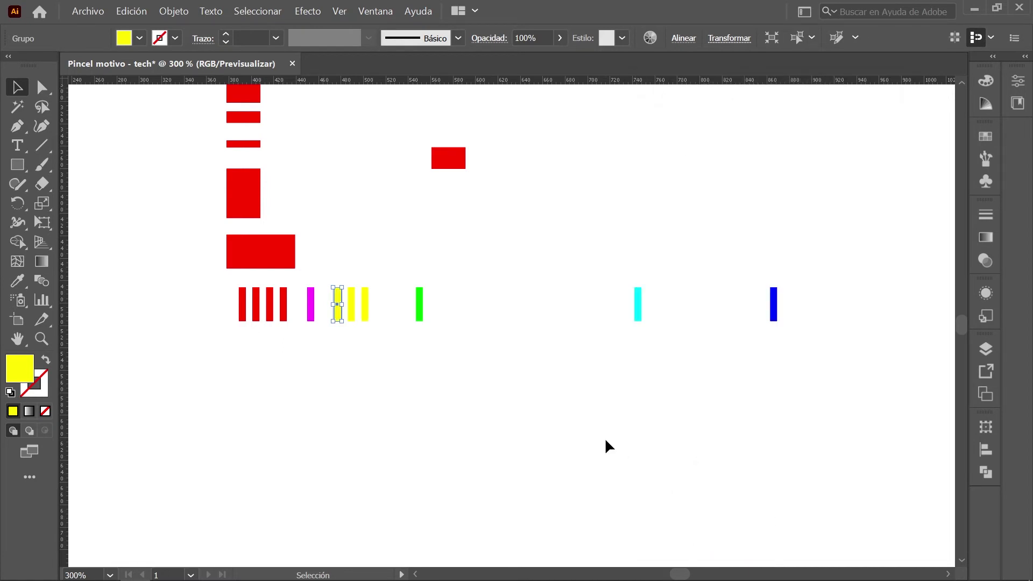
Step: Repeat the green bar 12.2 px apart with 7 copies
{"action": "left_click", "coordinate": [419, 304]}
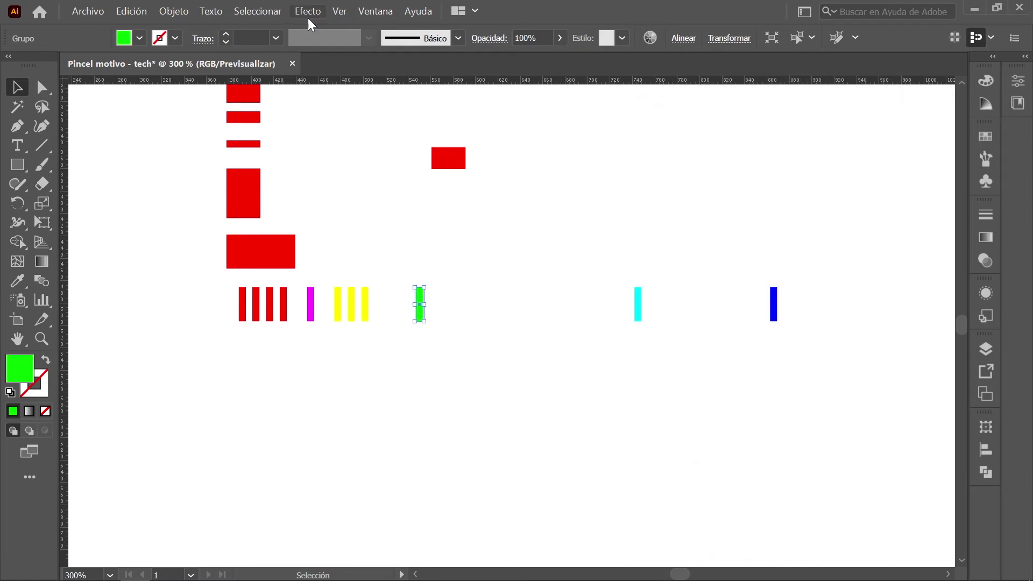
{"action": "left_click", "coordinate": [308, 16]}
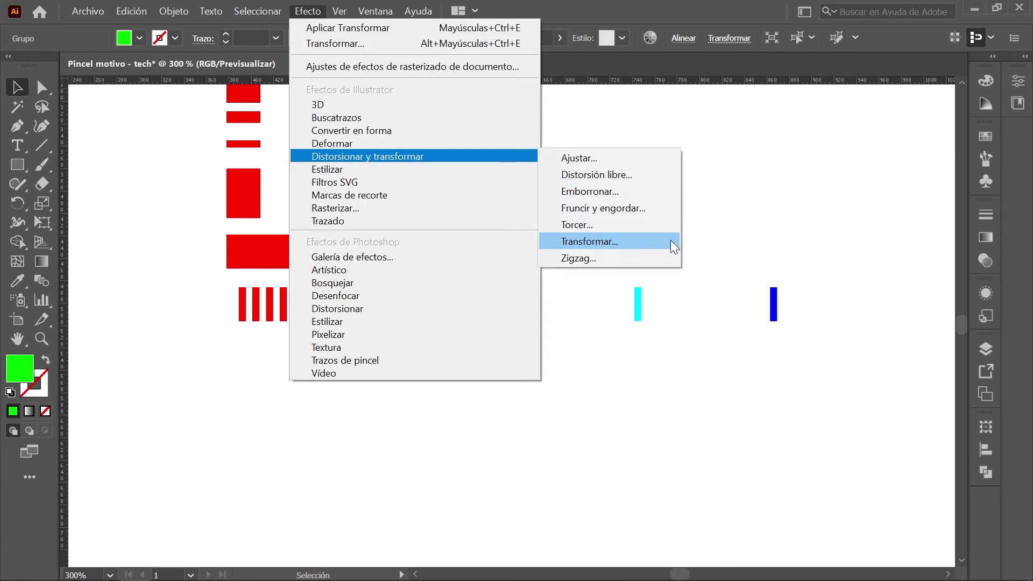
{"action": "left_click", "coordinate": [670, 240]}
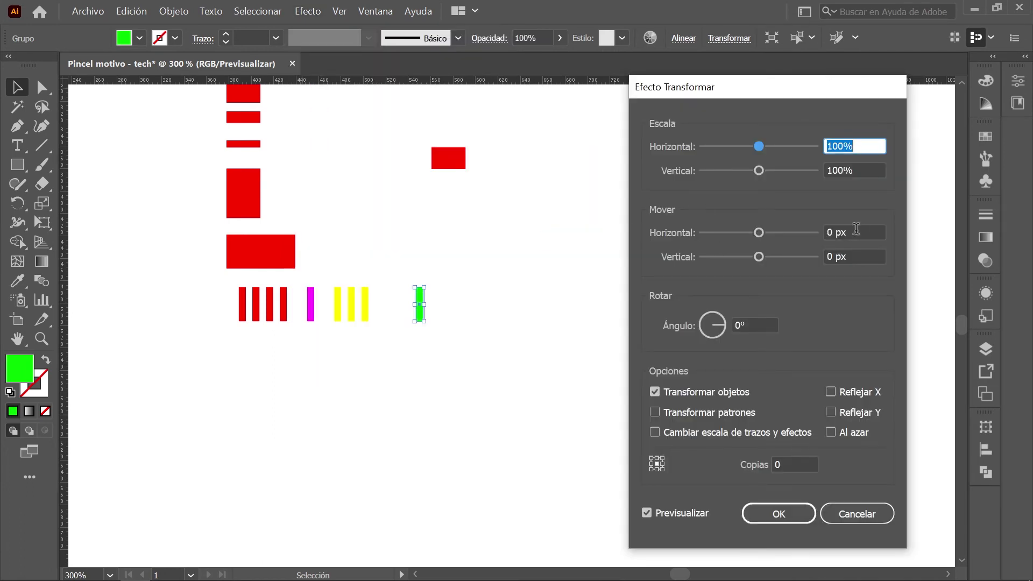
{"action": "left_click", "coordinate": [855, 232]}
{"action": "double_click", "coordinate": [839, 232]}
{"action": "type", "text": "12.2"}
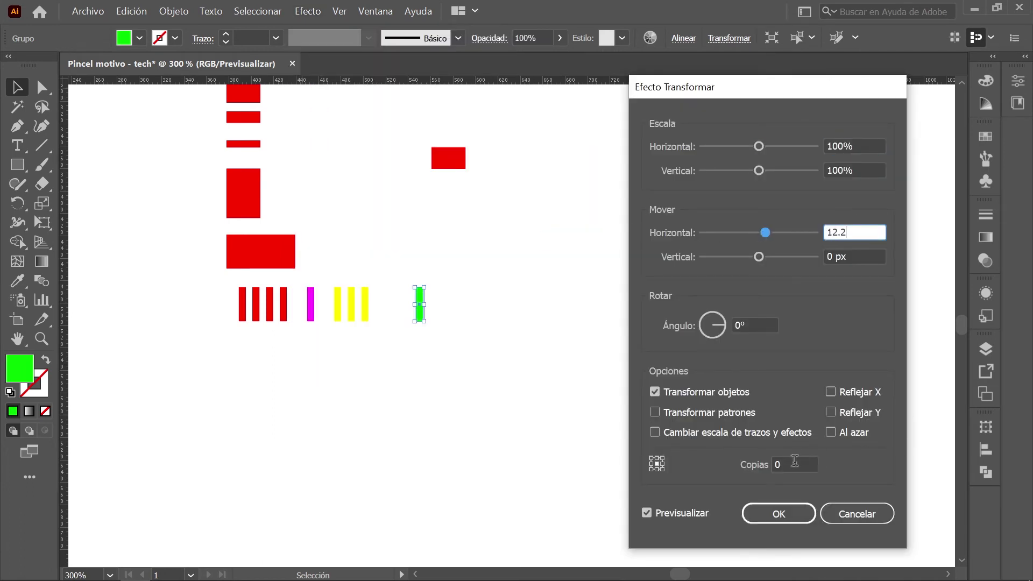
{"action": "left_click", "coordinate": [795, 464]}
{"action": "type", "text": "7"}
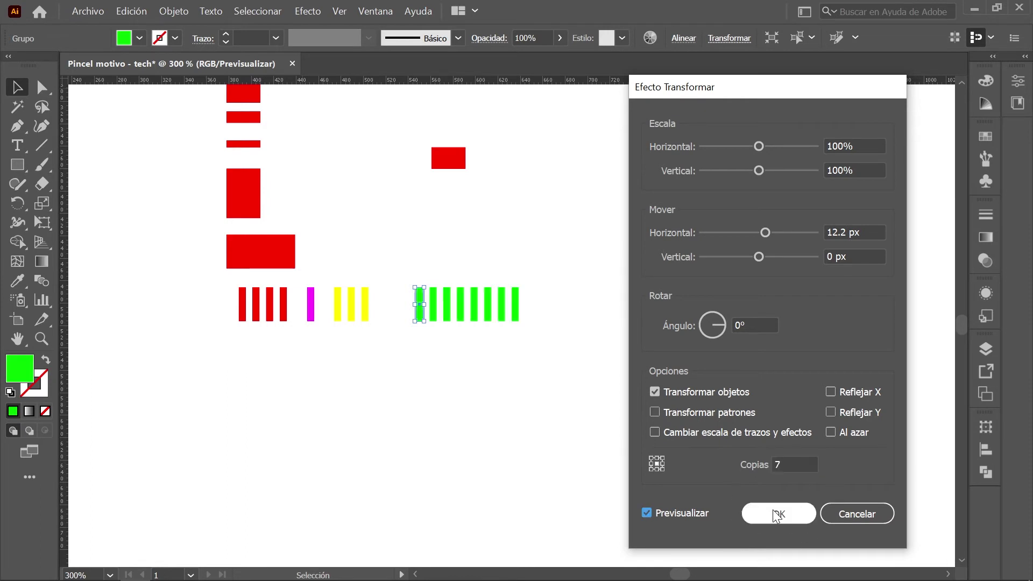
{"action": "left_click", "coordinate": [778, 513]}
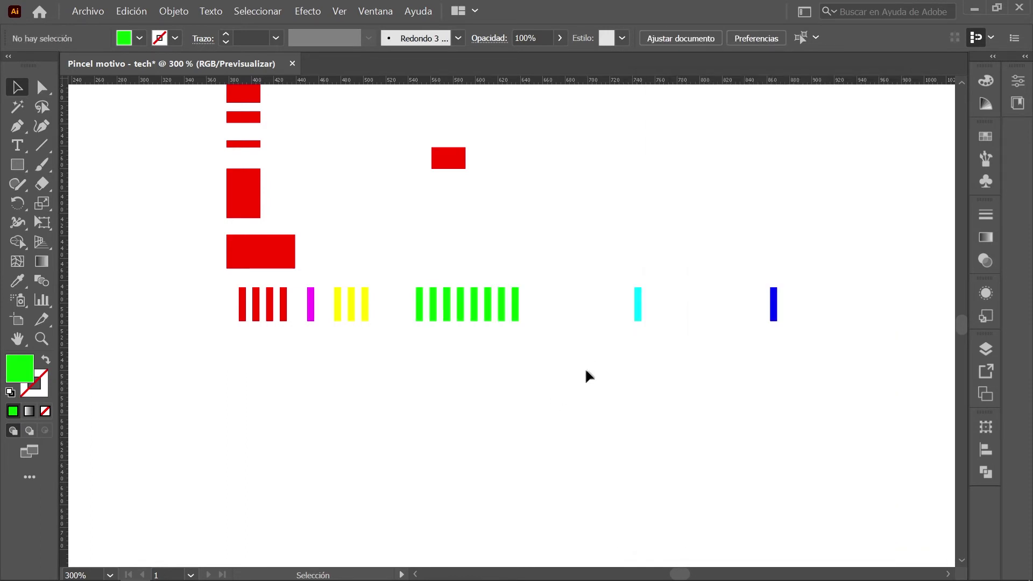
Step: Repeat the cyan bar with a Transform effect of 12.2 px horizontal move and 7 copies
{"action": "left_click", "coordinate": [638, 306]}
{"action": "left_click", "coordinate": [312, 15]}
{"action": "mouse_move", "coordinate": [367, 156]}
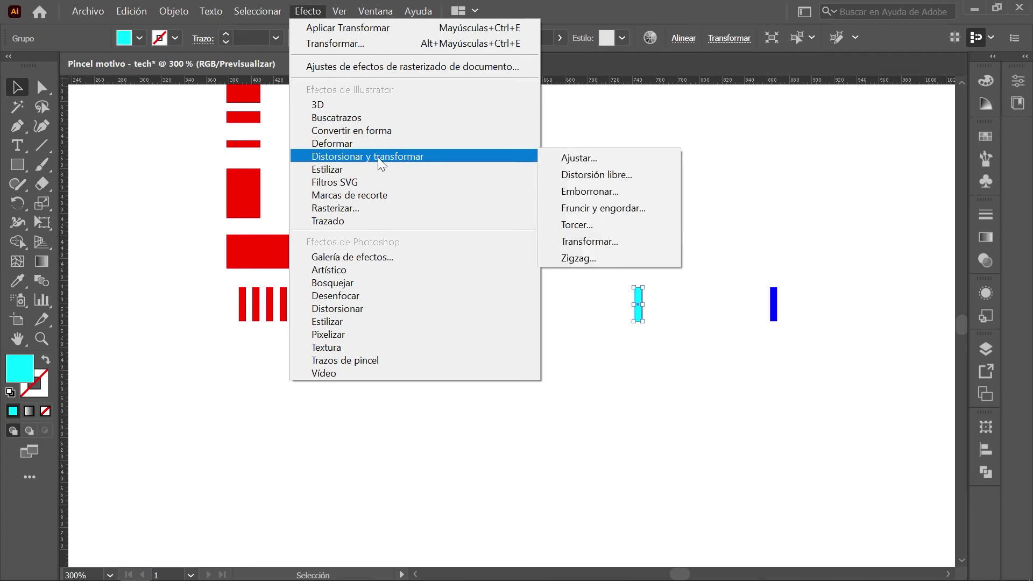
{"action": "left_click", "coordinate": [666, 241]}
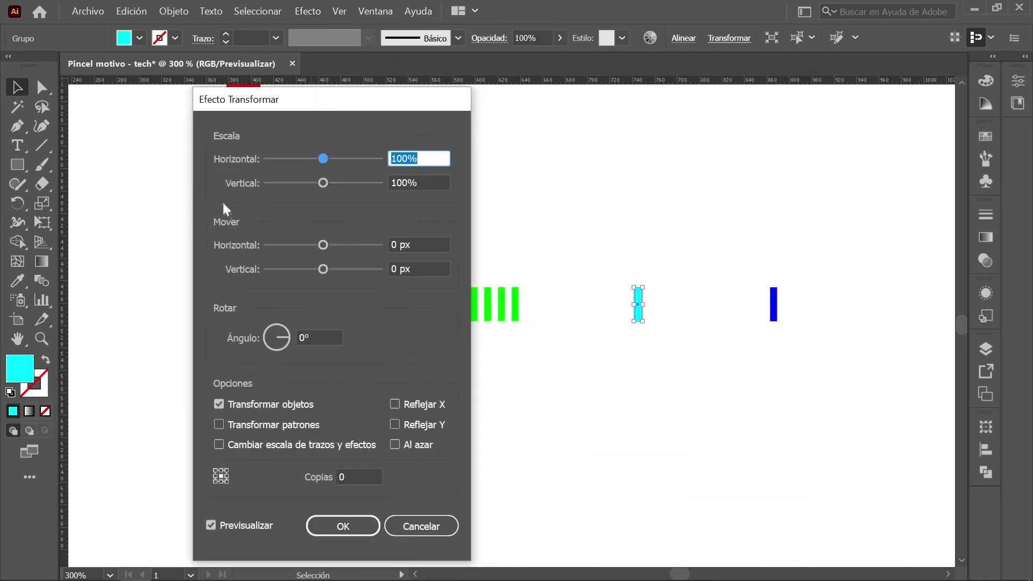
{"action": "left_click", "coordinate": [427, 245]}
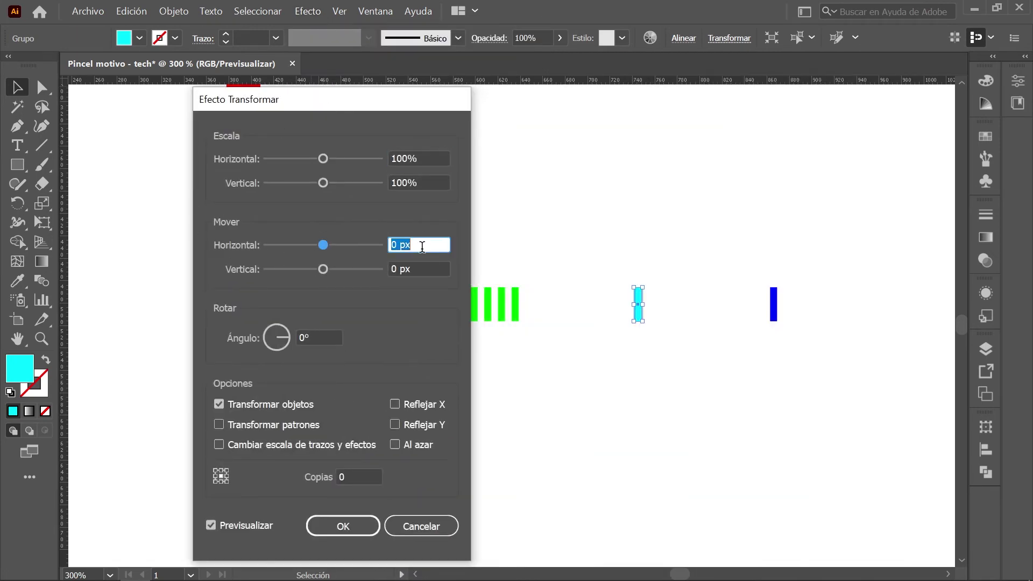
{"action": "type", "text": "12.2"}
{"action": "key", "text": "Tab"}
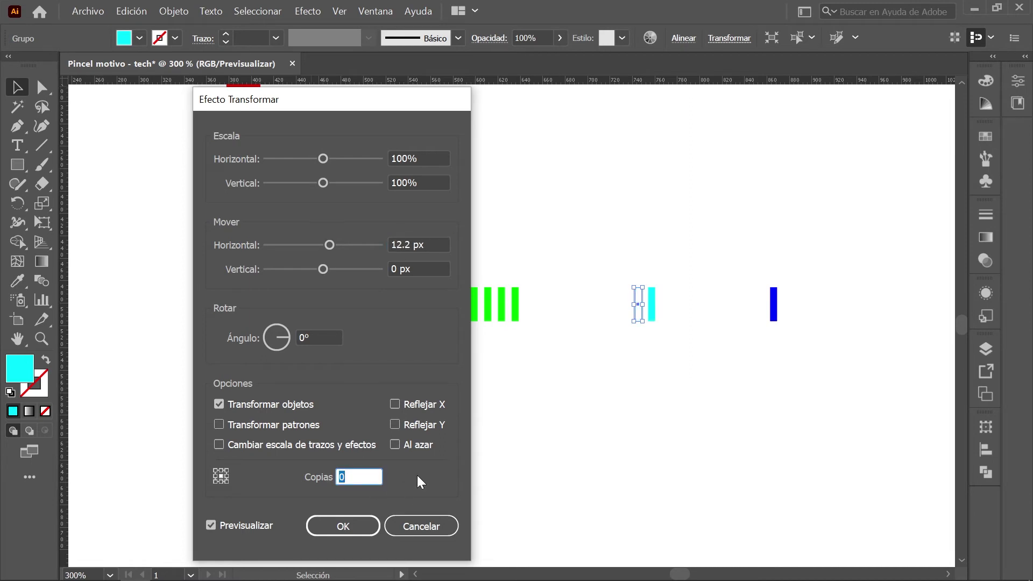
{"action": "type", "text": "7"}
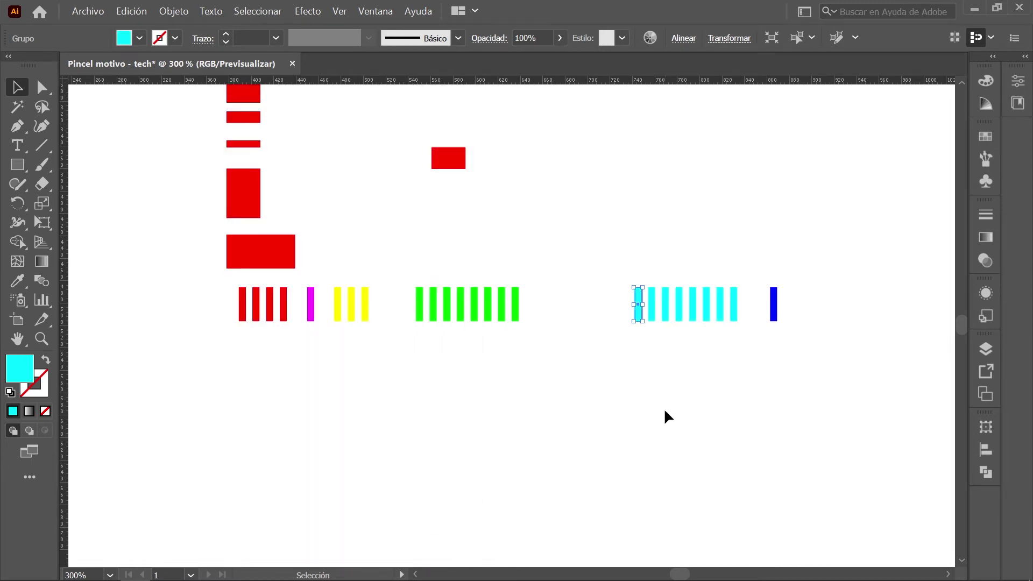
{"action": "left_click", "coordinate": [667, 417]}
{"action": "key", "text": "ctrl+minus"}
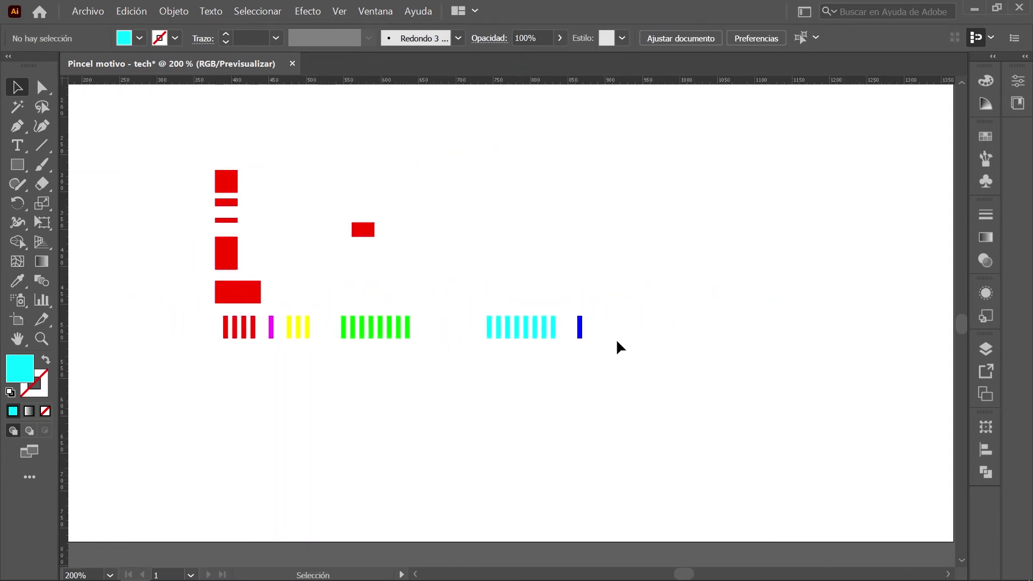
Step: Repeat the blue bar with a Transform effect of 12 px horizontal move and 9 copies
{"action": "left_click_drag", "start_coordinate": [574, 298], "coordinate": [609, 423]}
{"action": "left_click", "coordinate": [308, 11]}
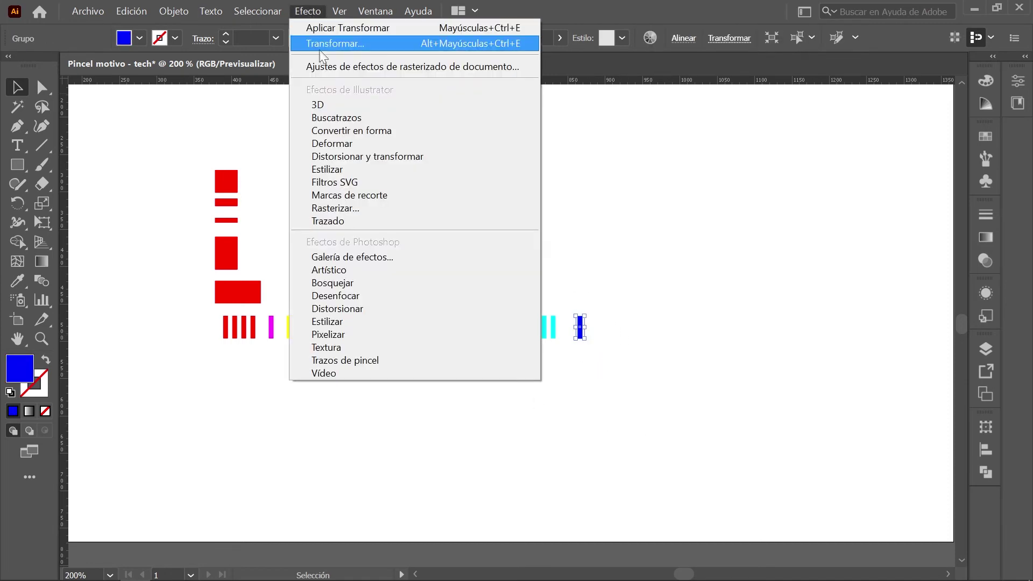
{"action": "left_click", "coordinate": [467, 157]}
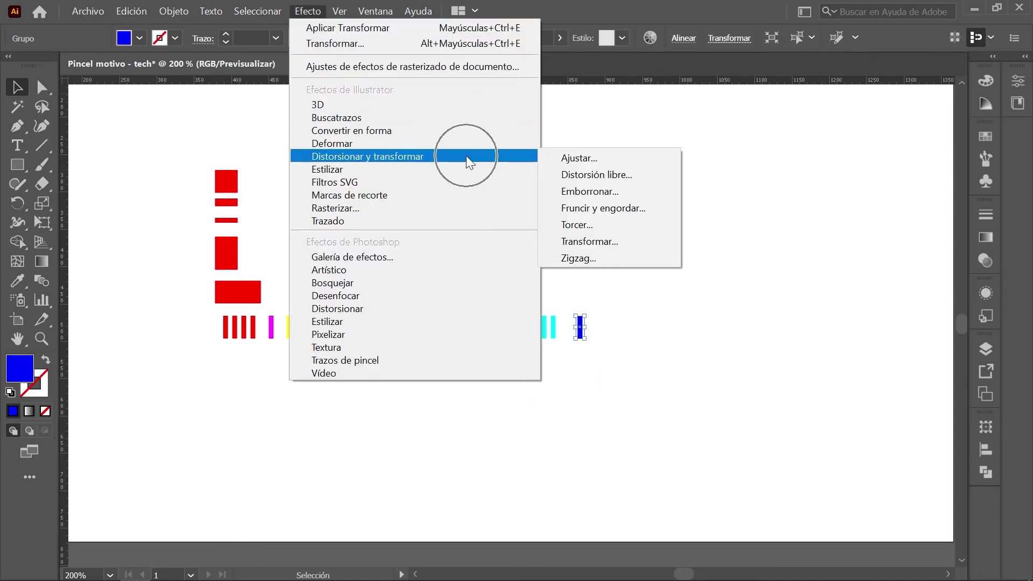
{"action": "left_click", "coordinate": [646, 244]}
{"action": "left_click_drag", "start_coordinate": [344, 101], "coordinate": [229, 64]}
{"action": "double_click", "coordinate": [323, 211]}
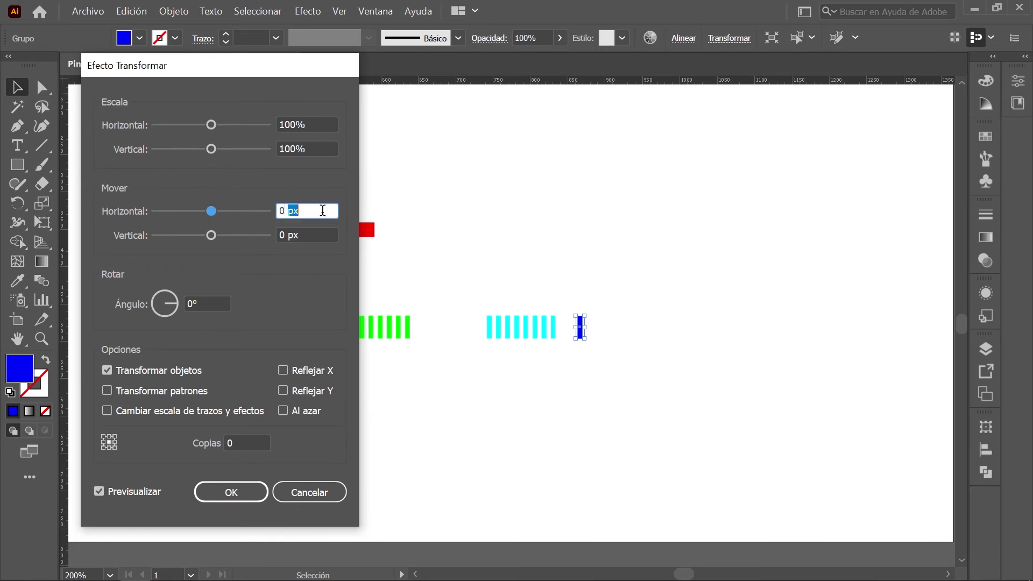
{"action": "triple_click", "coordinate": [323, 210]}
{"action": "type", "text": "12.2"}
{"action": "key", "text": "Tab"}
{"action": "key", "text": "Tab"}
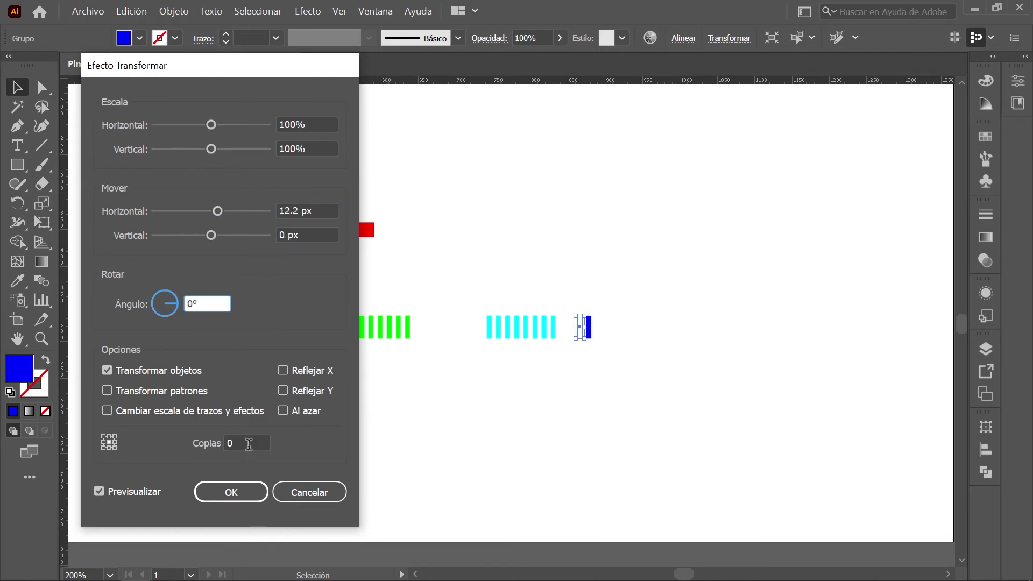
{"action": "key", "text": "Tab"}
{"action": "type", "text": "9"}
{"action": "left_click", "coordinate": [215, 491]}
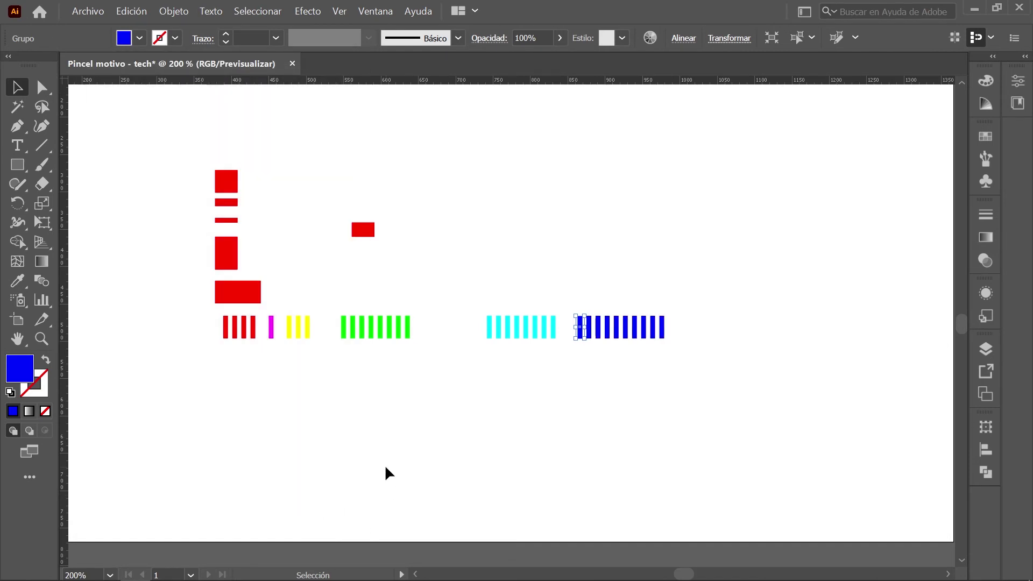
{"action": "left_click", "coordinate": [386, 471]}
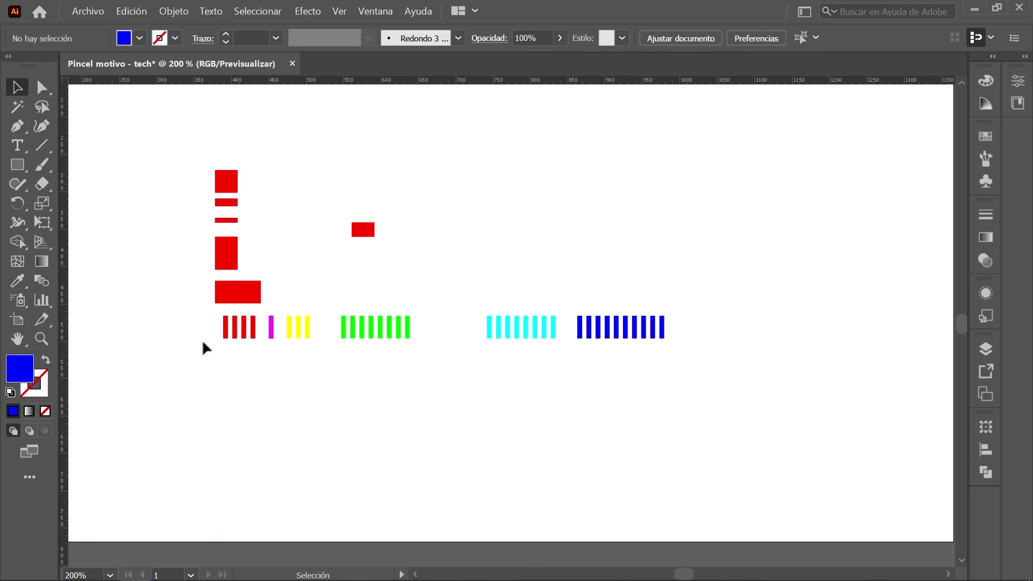
Step: Expand the whole coloured bar row's appearance into real shapes and group them
{"action": "left_click_drag", "start_coordinate": [203, 314], "coordinate": [708, 363]}
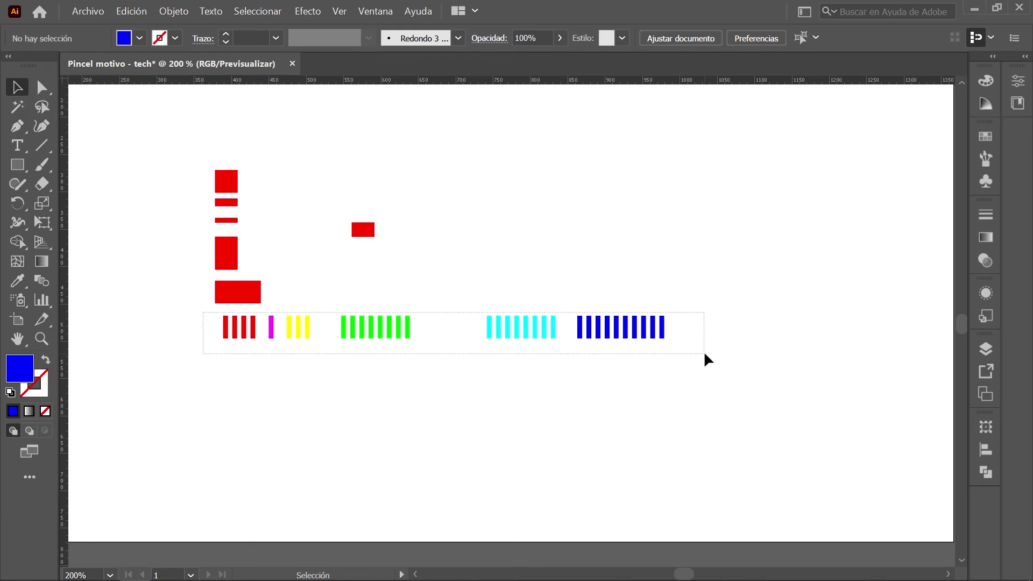
{"action": "left_click", "coordinate": [185, 10]}
{"action": "left_click", "coordinate": [357, 210]}
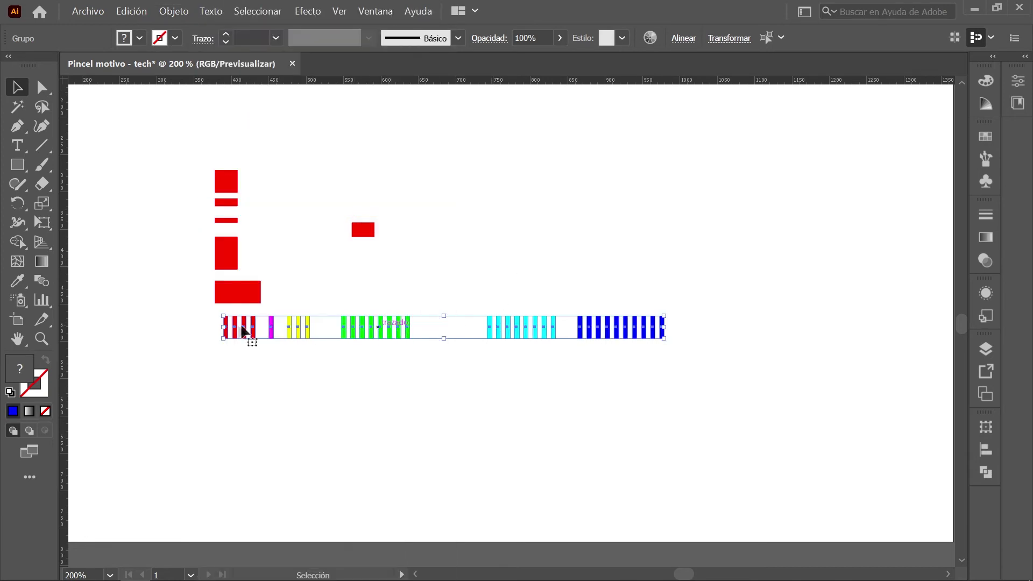
{"action": "right_click", "coordinate": [370, 324]}
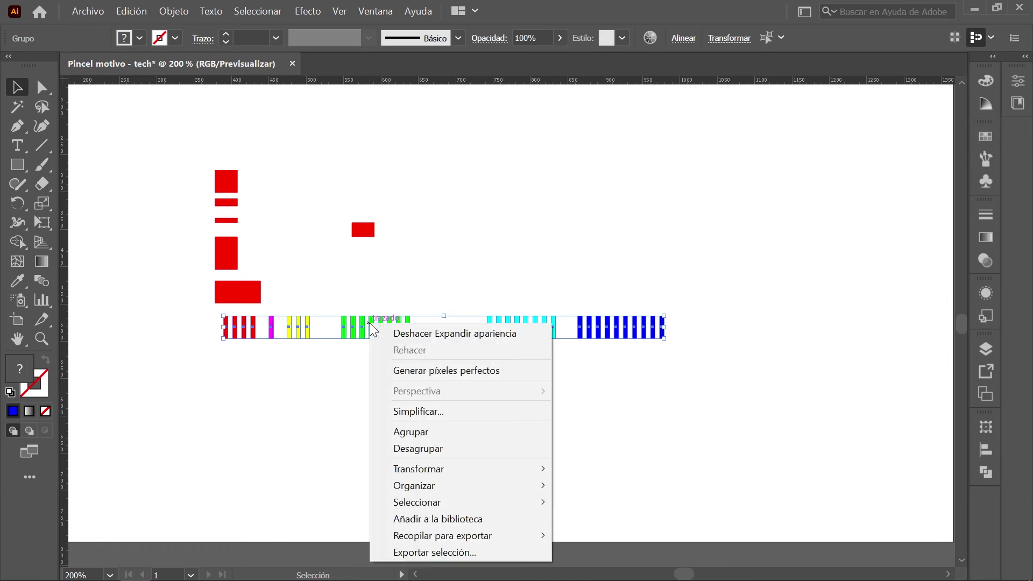
{"action": "left_click", "coordinate": [506, 429]}
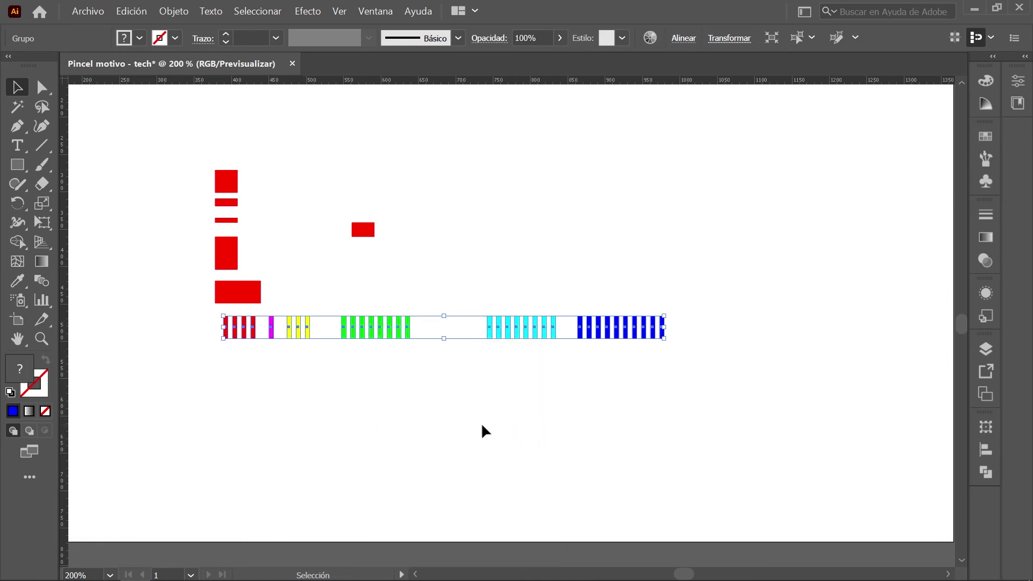
{"action": "left_click", "coordinate": [18, 280]}
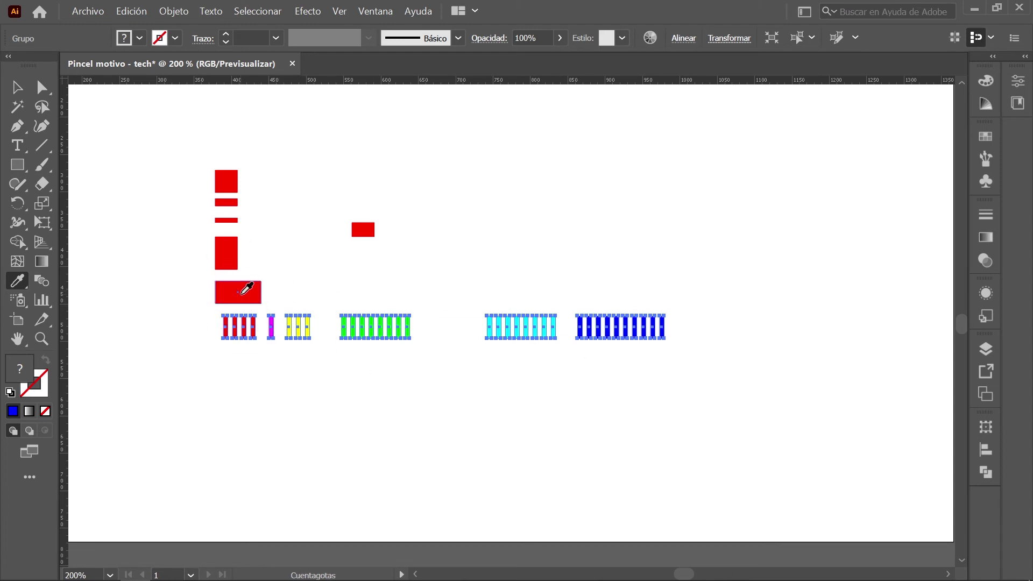
Step: Eyedrop the red rectangle's fill onto the selected bars, then deselect everything
{"action": "left_click", "coordinate": [241, 295]}
{"action": "key", "text": "ctrl+shift+a"}
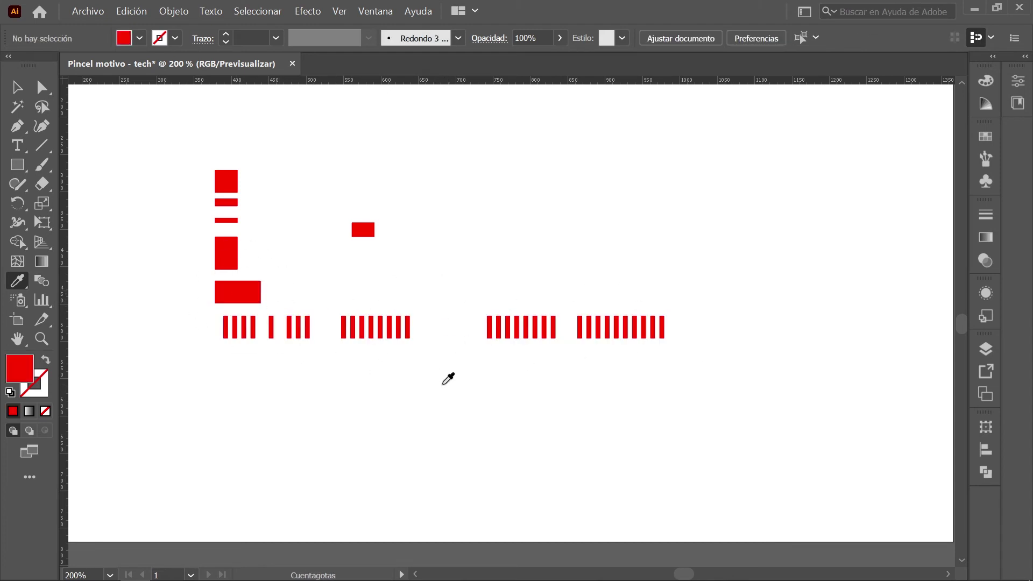
{"action": "scroll", "coordinate": [500, 369], "scroll_direction": "down", "scroll_amount": 1}
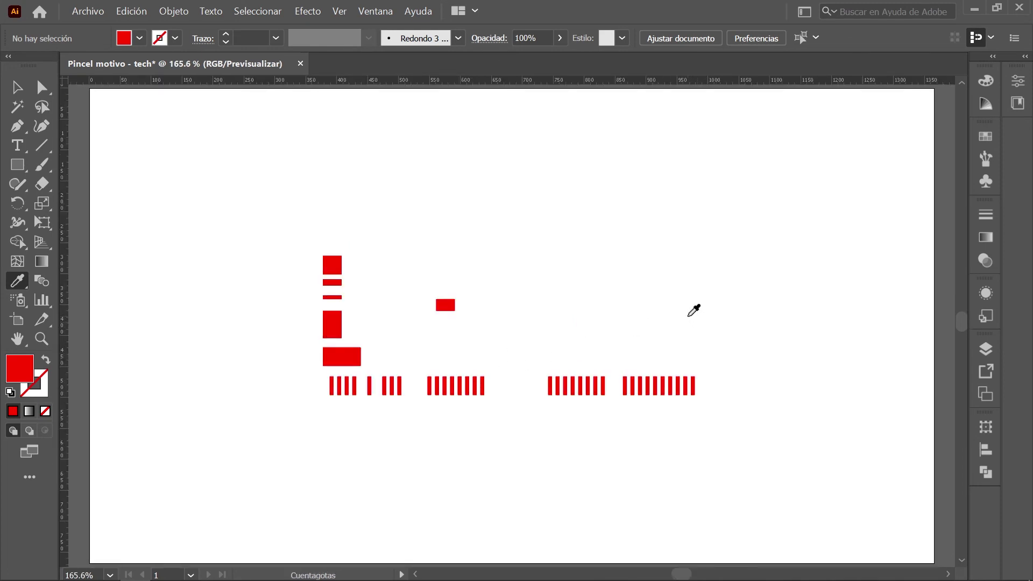
{"action": "left_click", "coordinate": [17, 87]}
Step: Select the top red rectangle together with the stacked rectangles below it
{"action": "scroll", "coordinate": [324, 292], "scroll_direction": "up", "scroll_amount": 5}
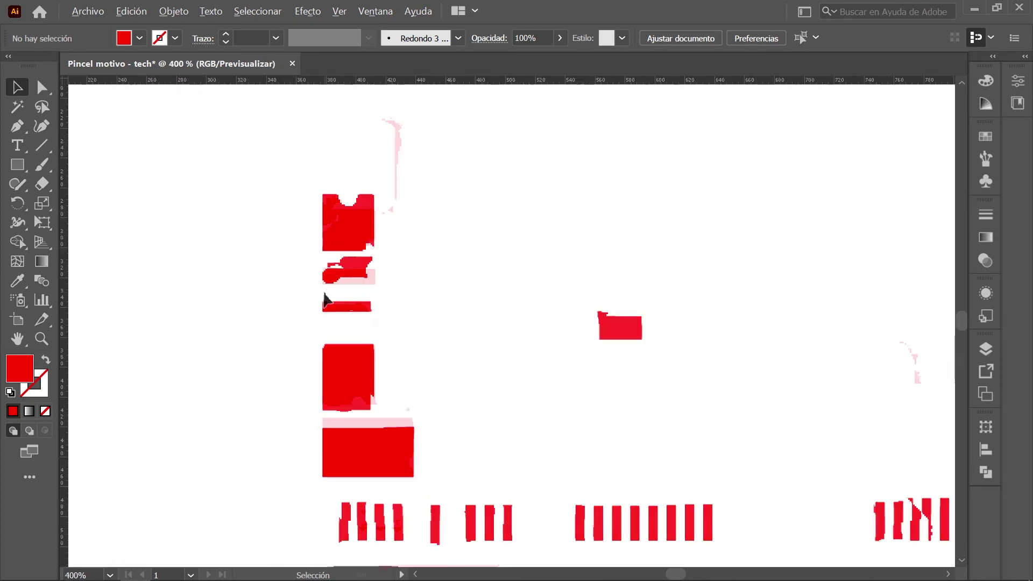
{"action": "left_click", "coordinate": [364, 161]}
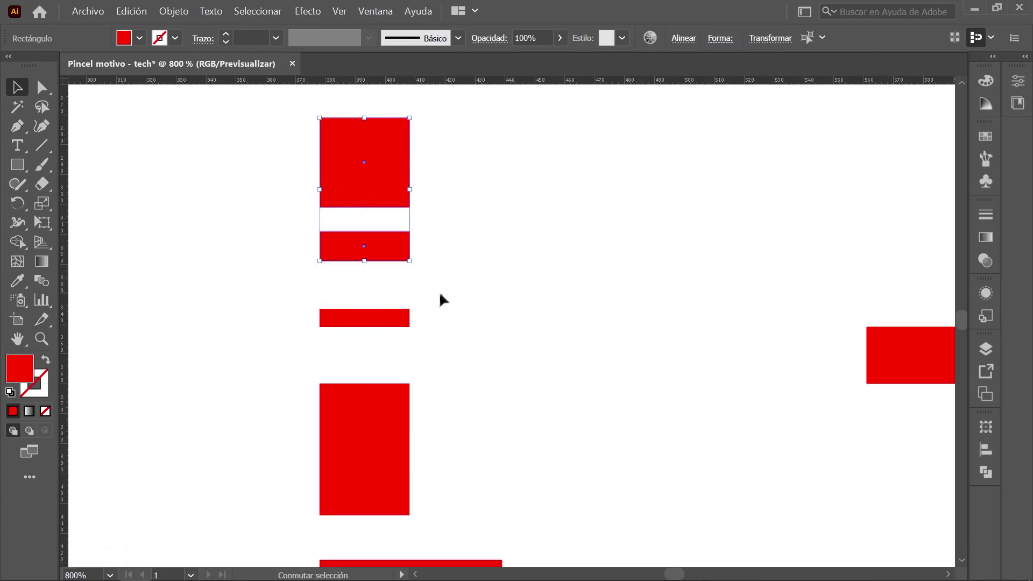
{"action": "left_click", "coordinate": [365, 317], "text": "shift"}
{"action": "scroll", "coordinate": [439, 323], "scroll_direction": "down", "scroll_amount": 3}
{"action": "left_click_drag", "start_coordinate": [185, 288], "coordinate": [339, 434]}
{"action": "scroll", "coordinate": [359, 403], "scroll_direction": "down", "scroll_amount": 2}
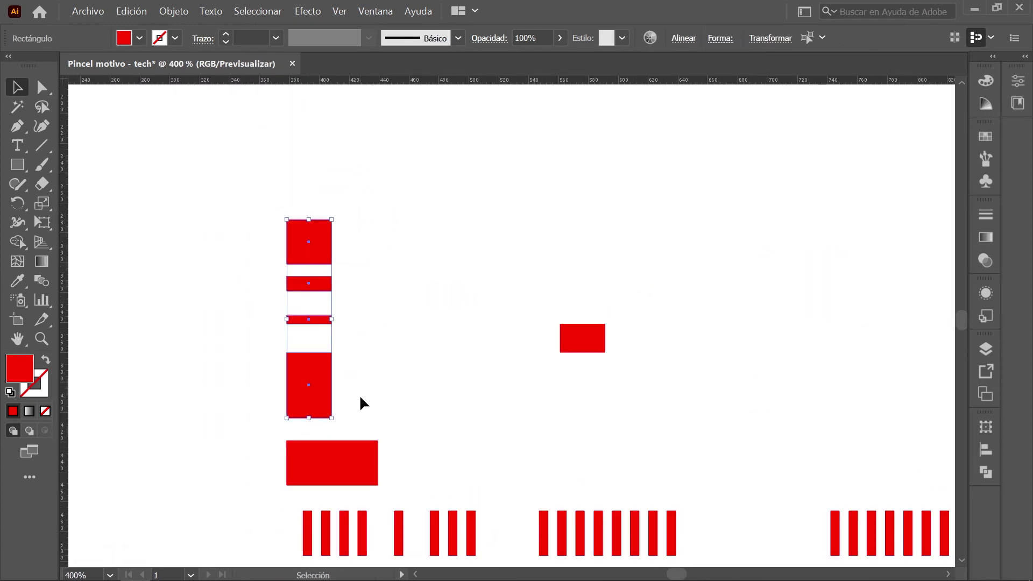
{"action": "scroll", "coordinate": [569, 421], "scroll_direction": "right", "scroll_amount": 1}
{"action": "scroll", "coordinate": [569, 422], "scroll_direction": "down", "scroll_amount": 2}
Step: Set the selected rectangles' width to 609 px and zoom out over the tile
{"action": "left_click", "coordinate": [986, 427]}
{"action": "double_click", "coordinate": [914, 362]}
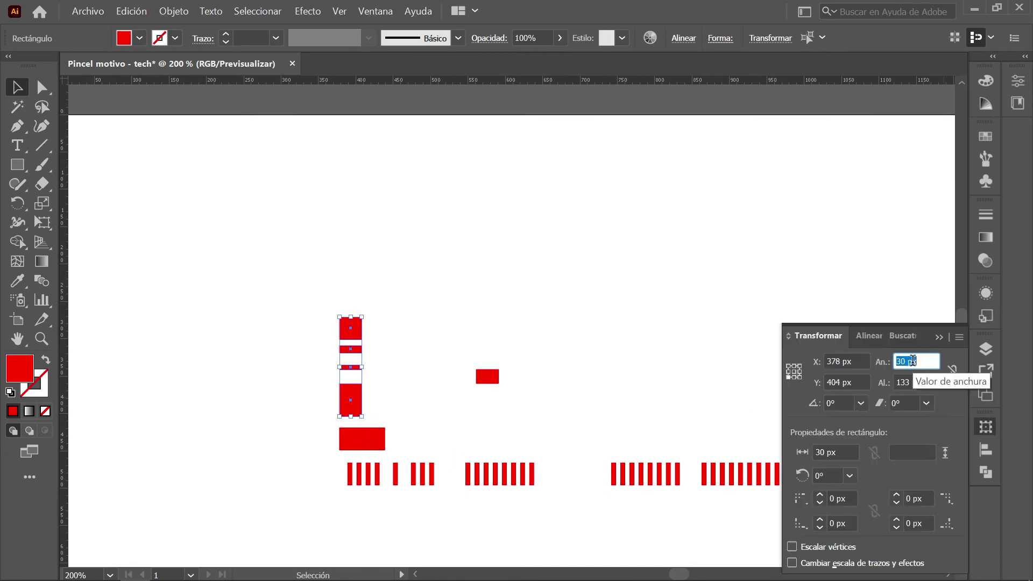
{"action": "type", "text": "609"}
{"action": "key", "text": "Return"}
{"action": "left_click", "coordinate": [679, 284]}
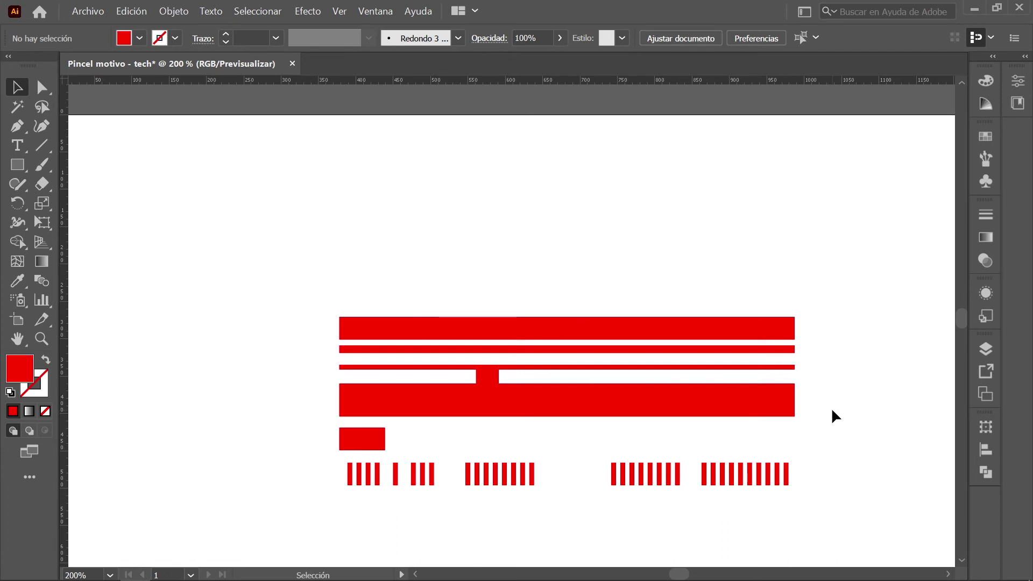
{"action": "left_click_drag", "start_coordinate": [771, 525], "coordinate": [731, 484]}
{"action": "key", "text": "ctrl+minus"}
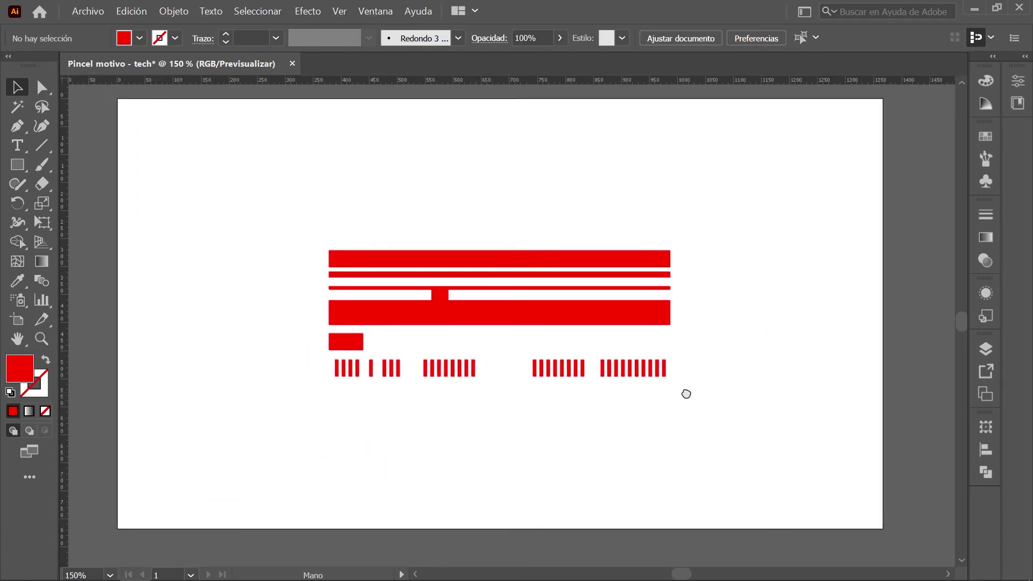
{"action": "scroll", "coordinate": [687, 403], "scroll_direction": "up", "scroll_amount": 1}
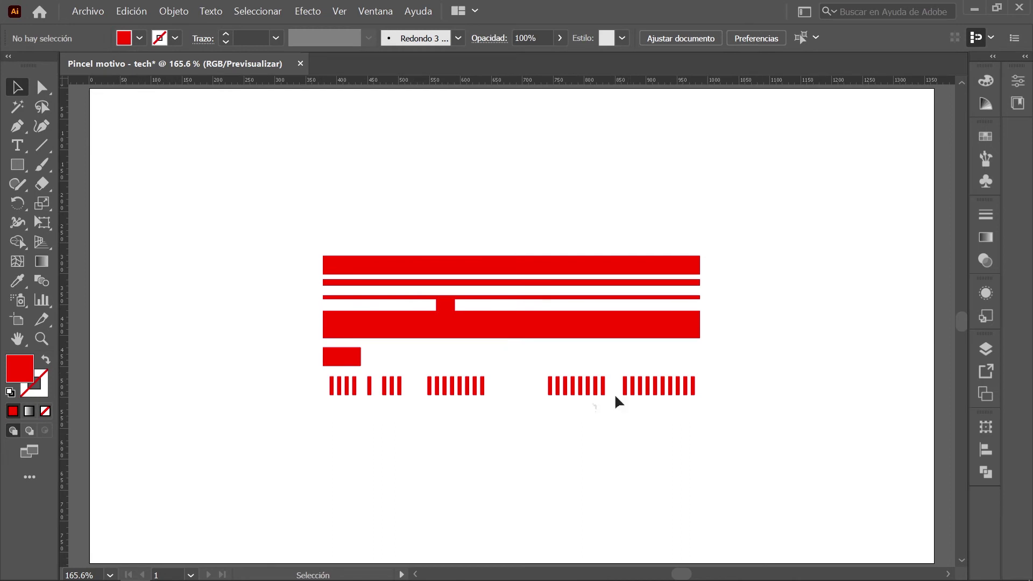
Step: Show all hidden shapes and subtract the yellow trapezoids from the red band
{"action": "left_click", "coordinate": [173, 11]}
{"action": "left_click", "coordinate": [415, 174]}
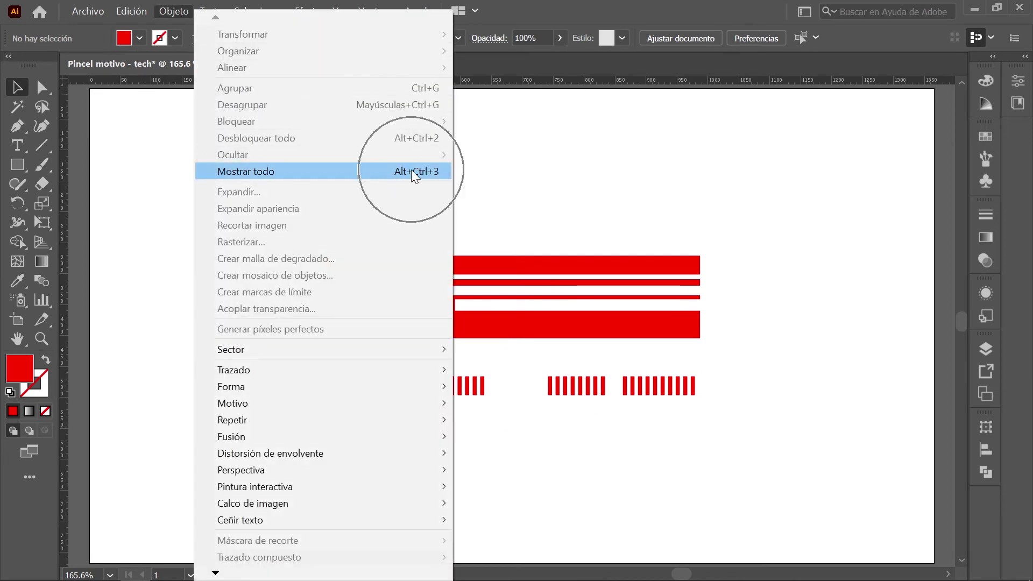
{"action": "left_click", "coordinate": [342, 217]}
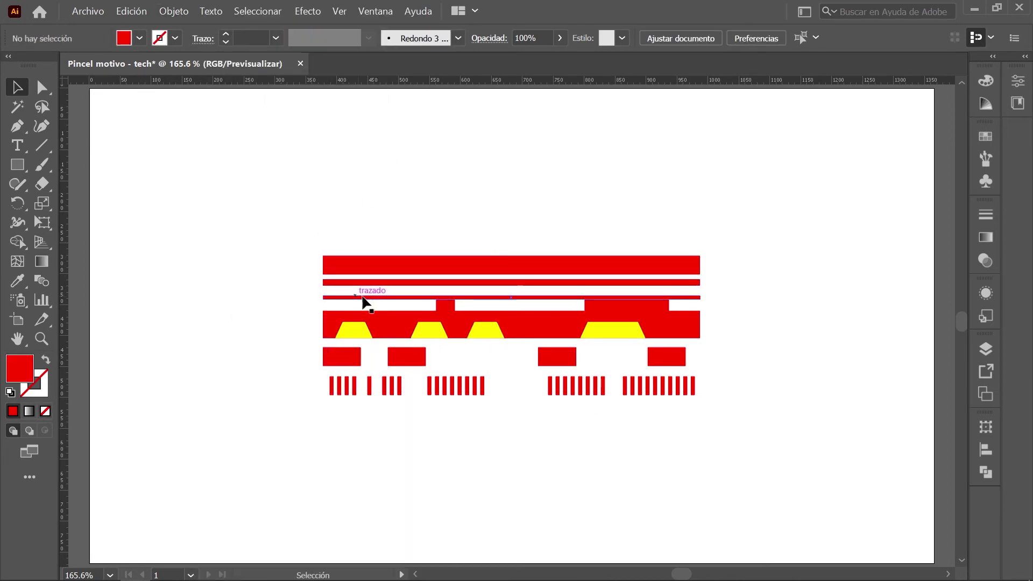
{"action": "left_click_drag", "start_coordinate": [299, 319], "coordinate": [732, 343]}
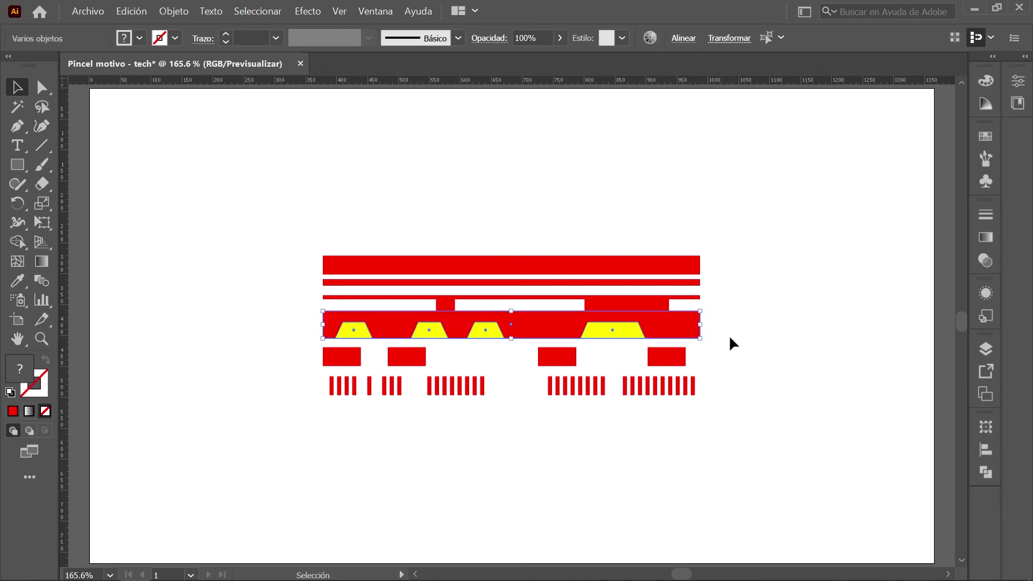
{"action": "left_click", "coordinate": [987, 472]}
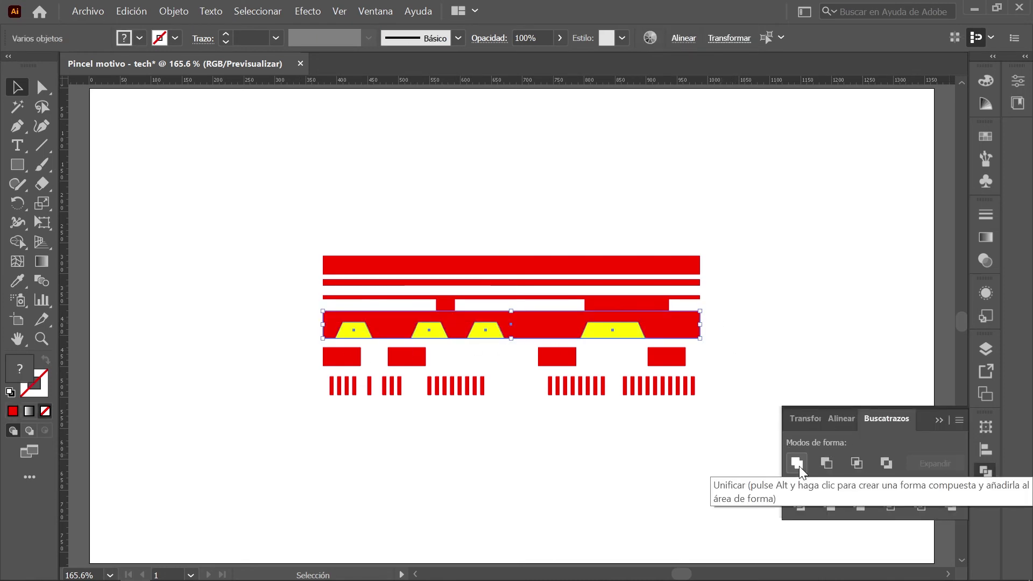
{"action": "left_click", "coordinate": [826, 464]}
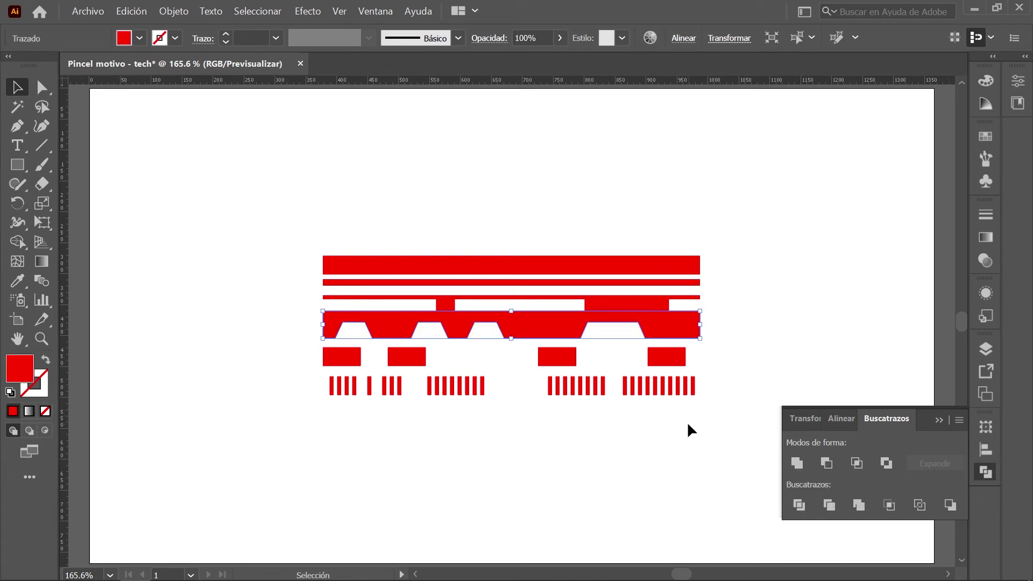
{"action": "left_click", "coordinate": [659, 449]}
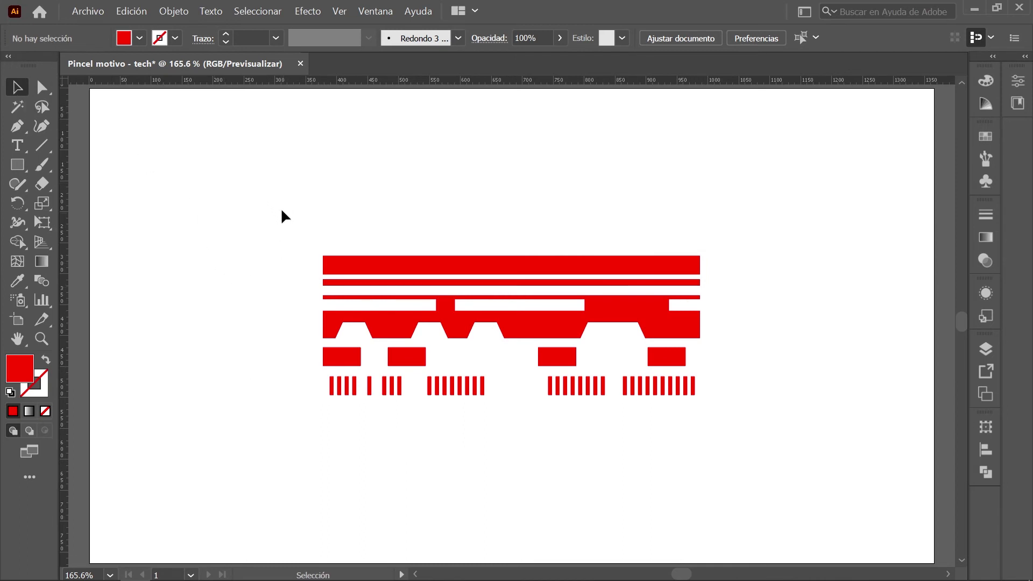
Step: Unite all the red tile shapes into one merged shape
{"action": "left_click_drag", "start_coordinate": [281, 207], "coordinate": [785, 493]}
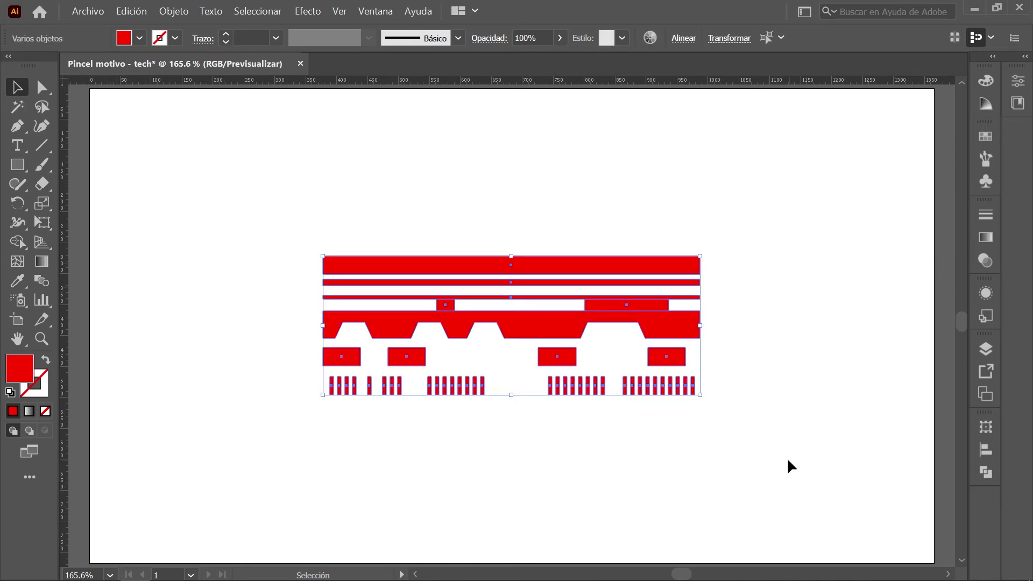
{"action": "left_click", "coordinate": [986, 472]}
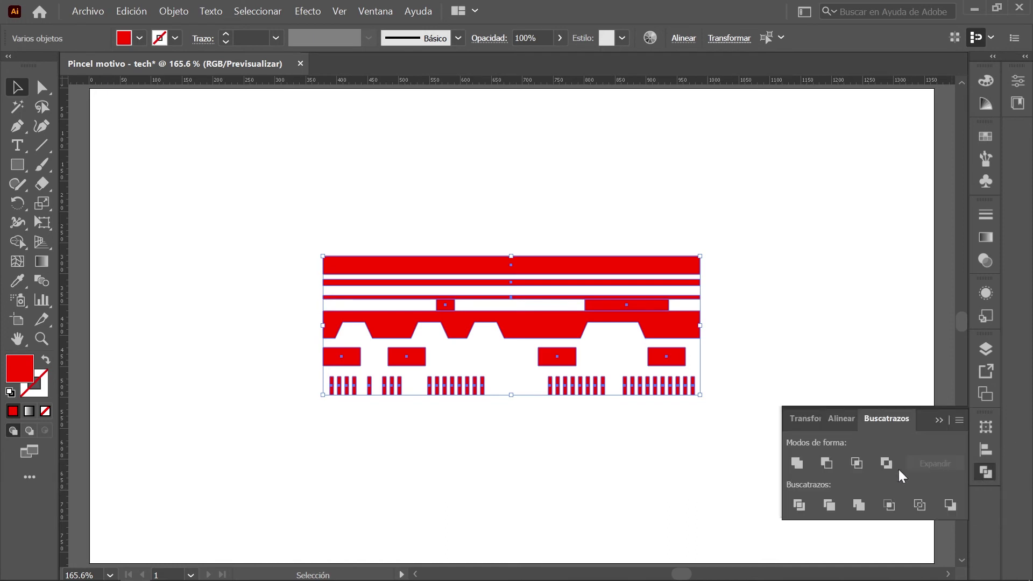
{"action": "left_click", "coordinate": [797, 464]}
{"action": "left_click", "coordinate": [699, 459]}
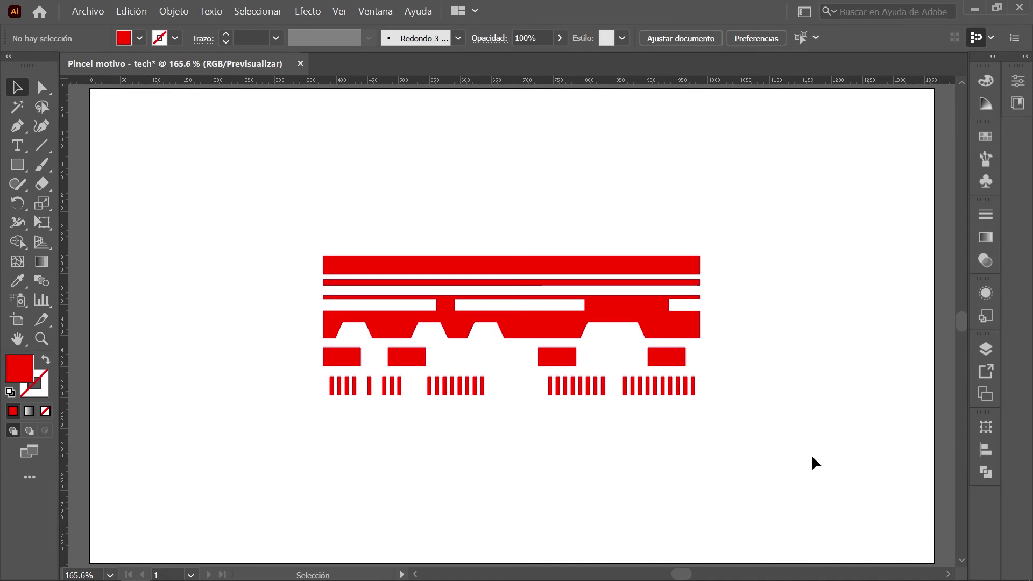
Step: Select the whole tech tile and start a new Pincel de motivo from it
{"action": "left_click_drag", "start_coordinate": [820, 180], "coordinate": [241, 454]}
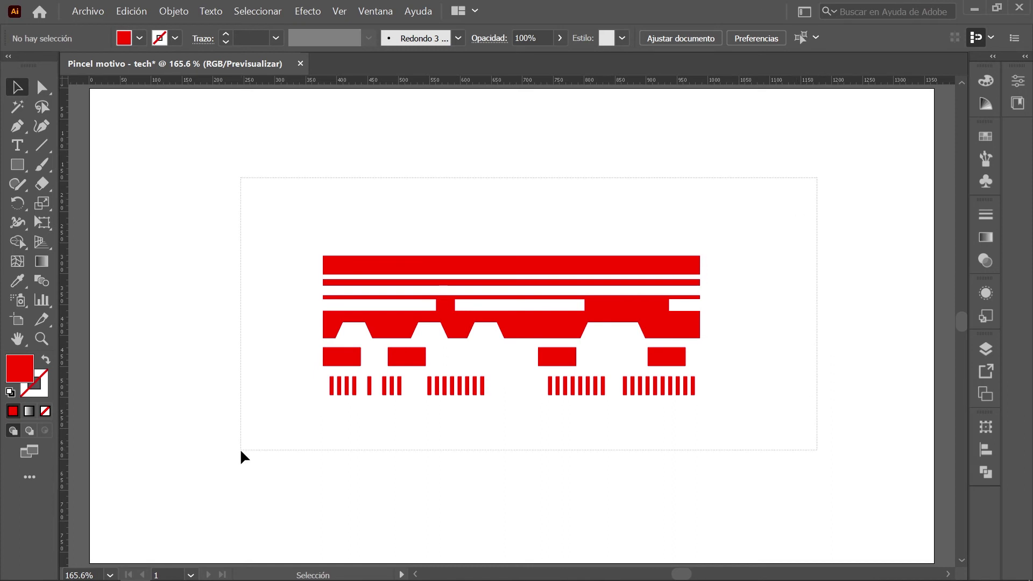
{"action": "left_click", "coordinate": [986, 158]}
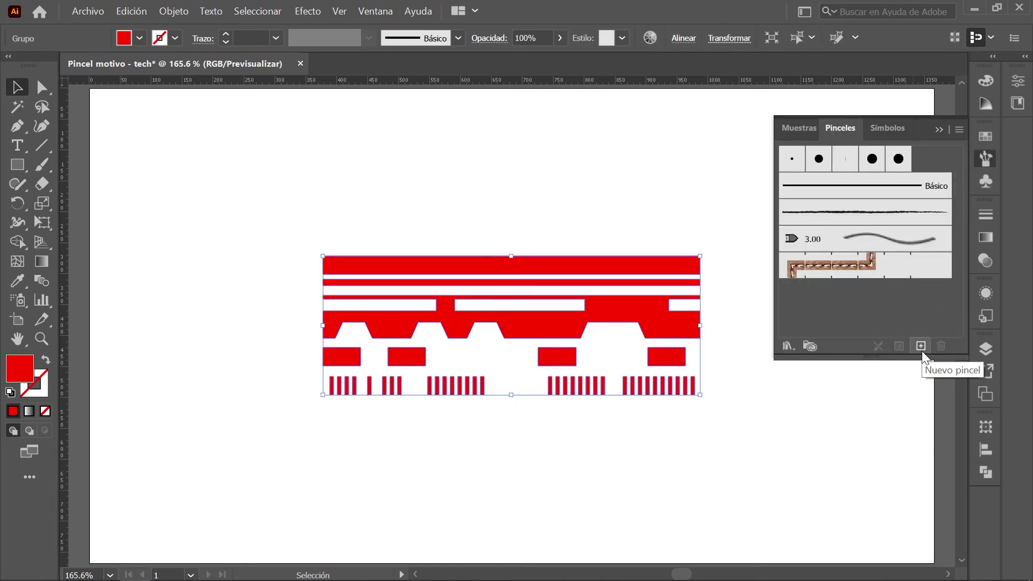
{"action": "left_click", "coordinate": [921, 348]}
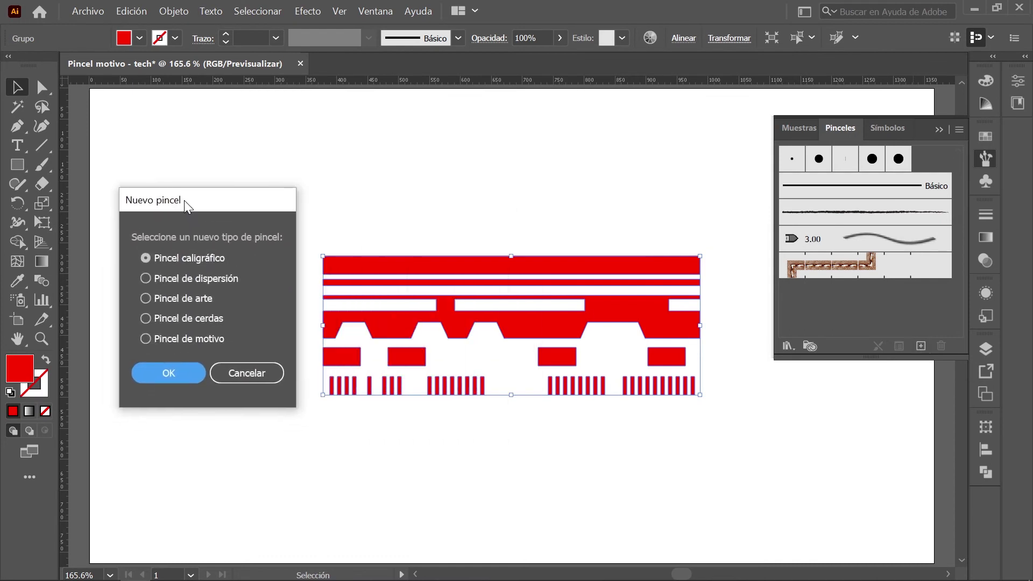
{"action": "left_click", "coordinate": [161, 338]}
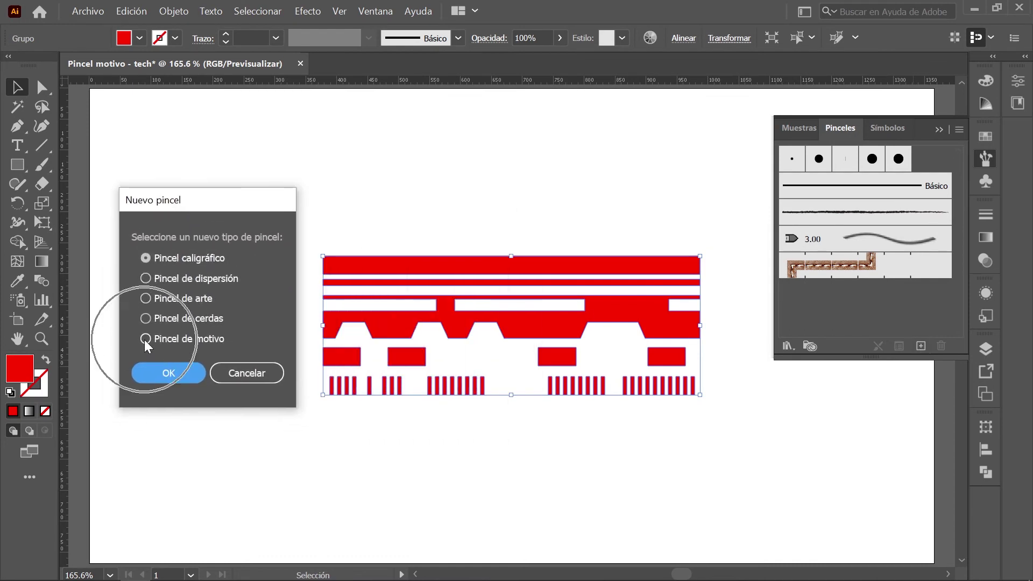
{"action": "left_click", "coordinate": [184, 375]}
Step: Name the brush 'Pincel tech', set Método to Alteración de tono, and save it
{"action": "left_click_drag", "start_coordinate": [330, 120], "coordinate": [422, 74]}
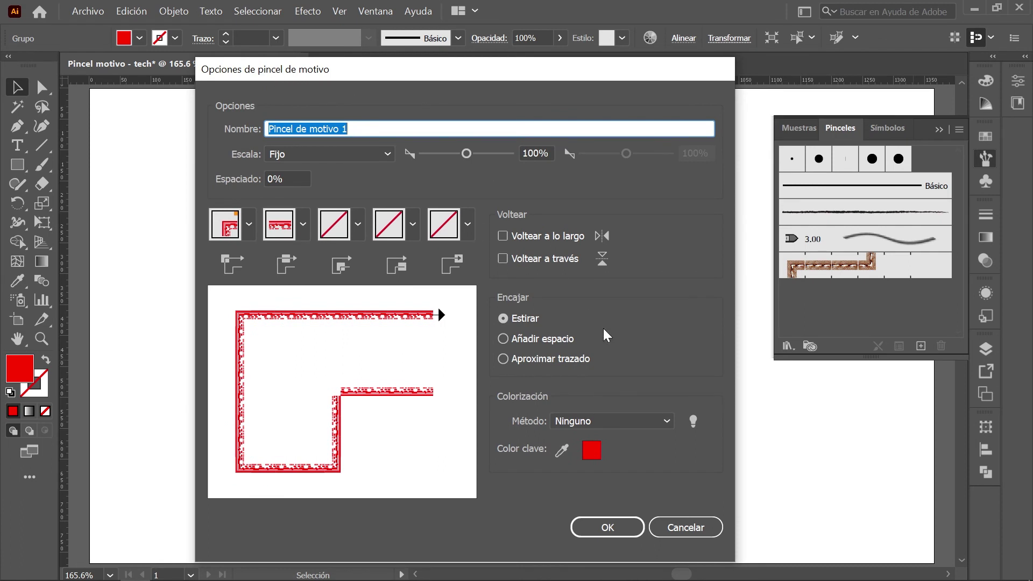
{"action": "type", "text": "Pincel tech"}
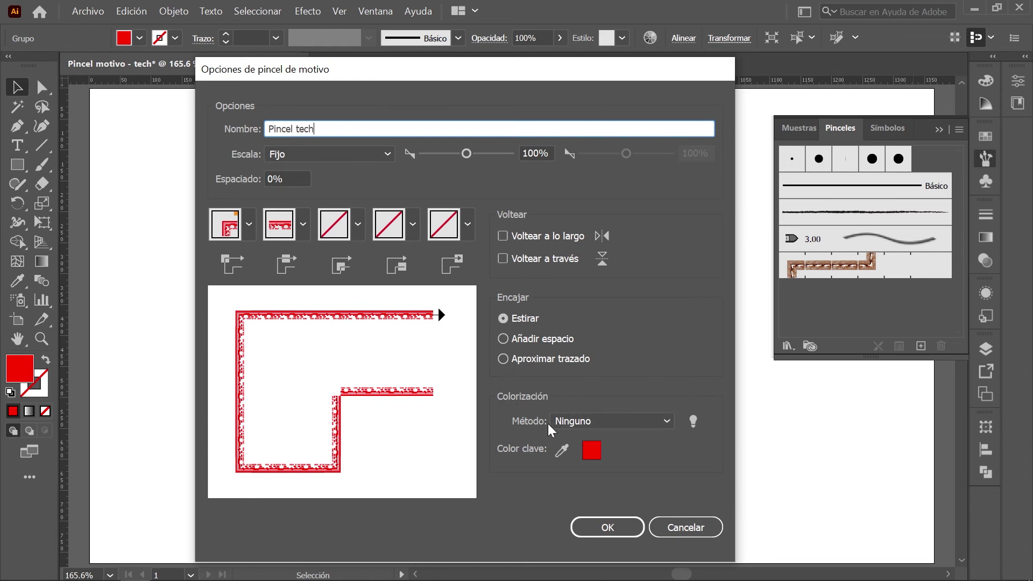
{"action": "left_click", "coordinate": [615, 422]}
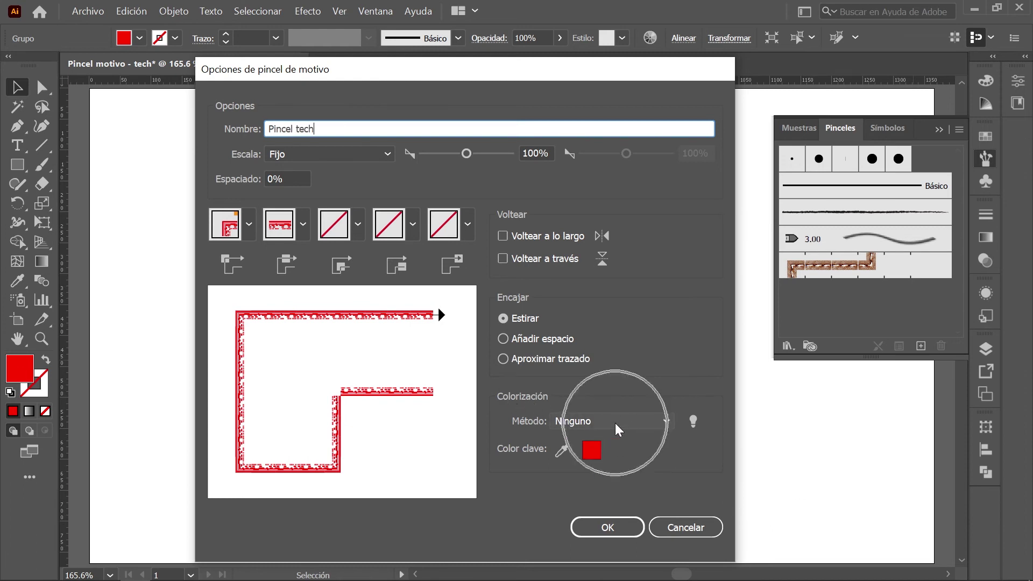
{"action": "left_click", "coordinate": [653, 493]}
{"action": "left_click", "coordinate": [625, 523]}
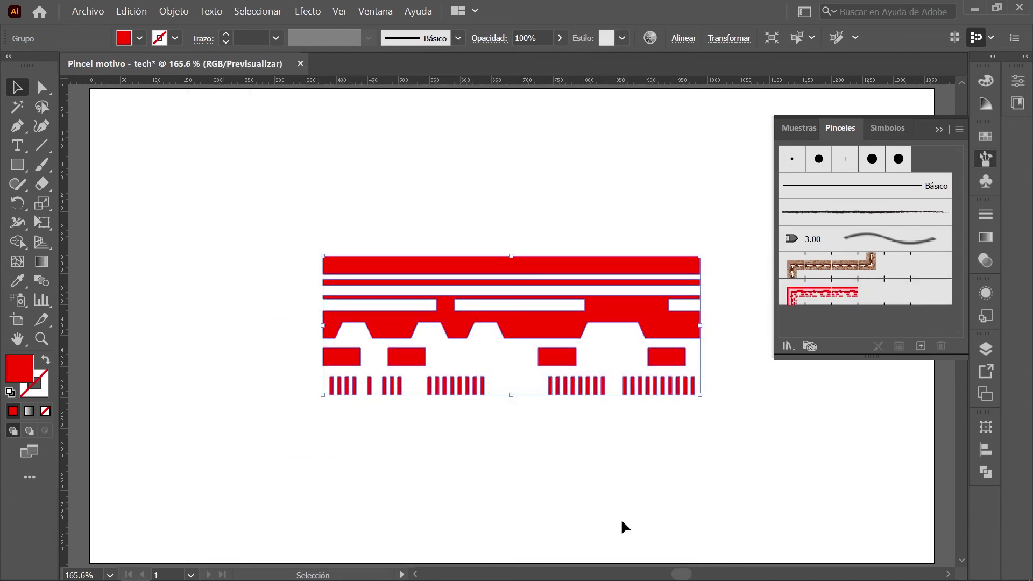
{"action": "left_click", "coordinate": [591, 486]}
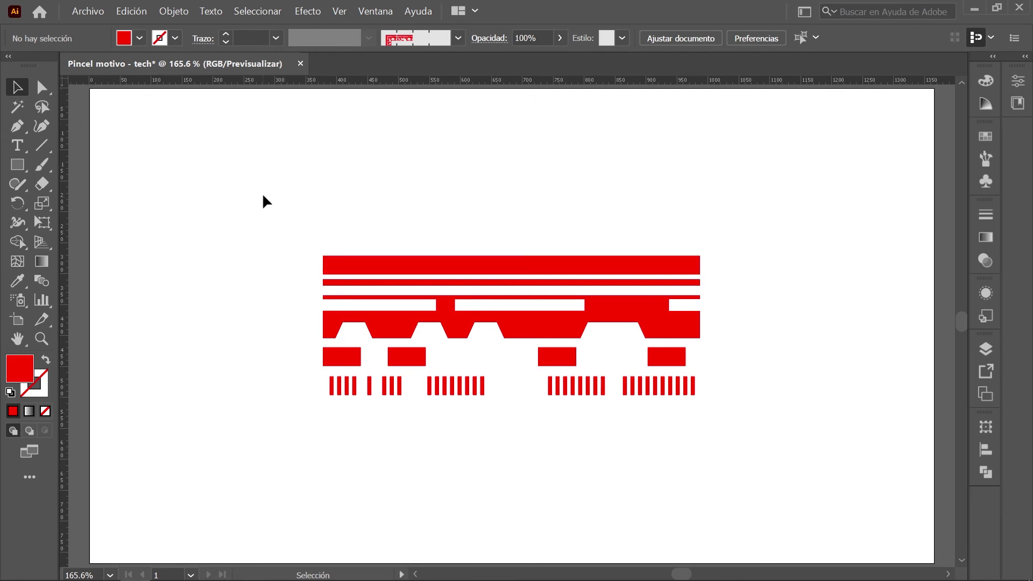
Step: Delete the red tile artwork with Edición > Borrar and view the artboard at 100%
{"action": "left_click_drag", "start_coordinate": [263, 200], "coordinate": [664, 397]}
{"action": "left_click", "coordinate": [607, 265]}
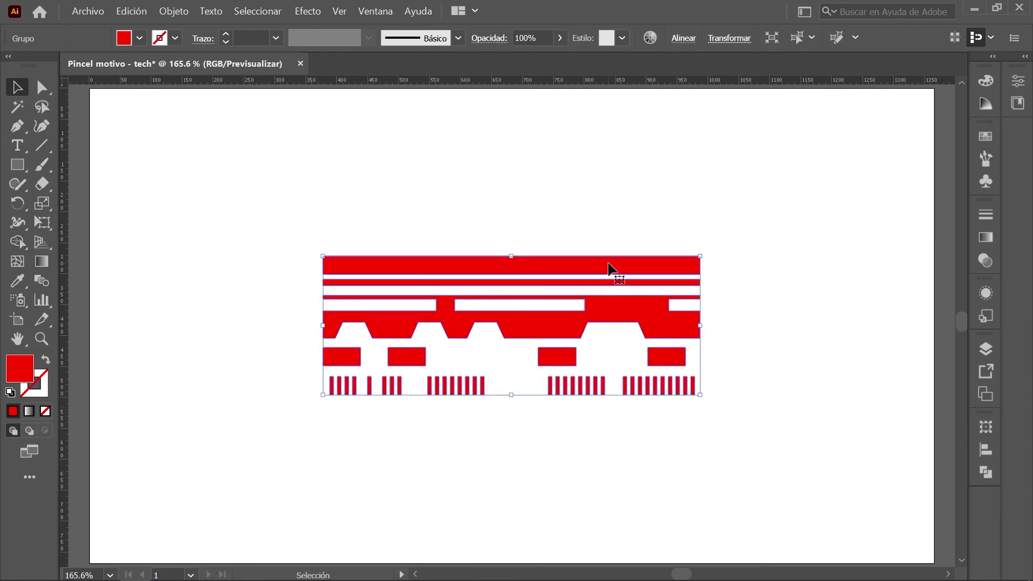
{"action": "left_click", "coordinate": [131, 10]}
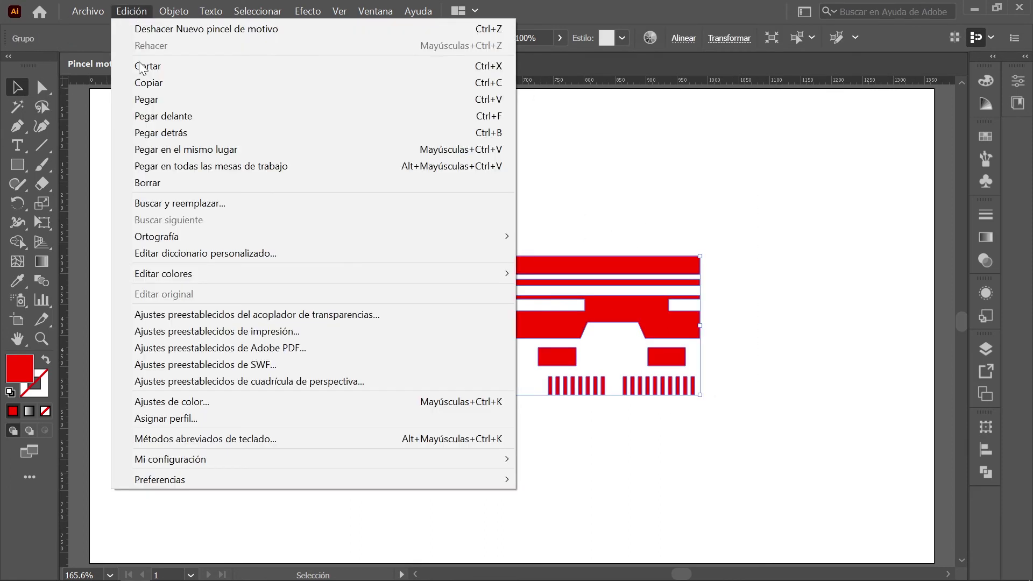
{"action": "left_click", "coordinate": [283, 185]}
{"action": "key", "text": "ctrl+1"}
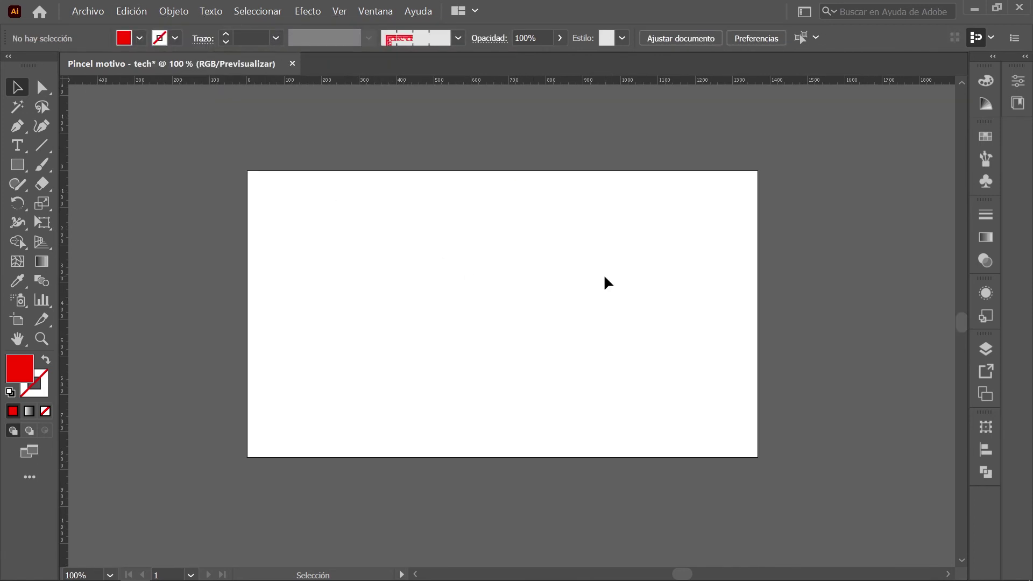
Step: Set the stroke colour to white and the fill to none
{"action": "left_click", "coordinate": [986, 136]}
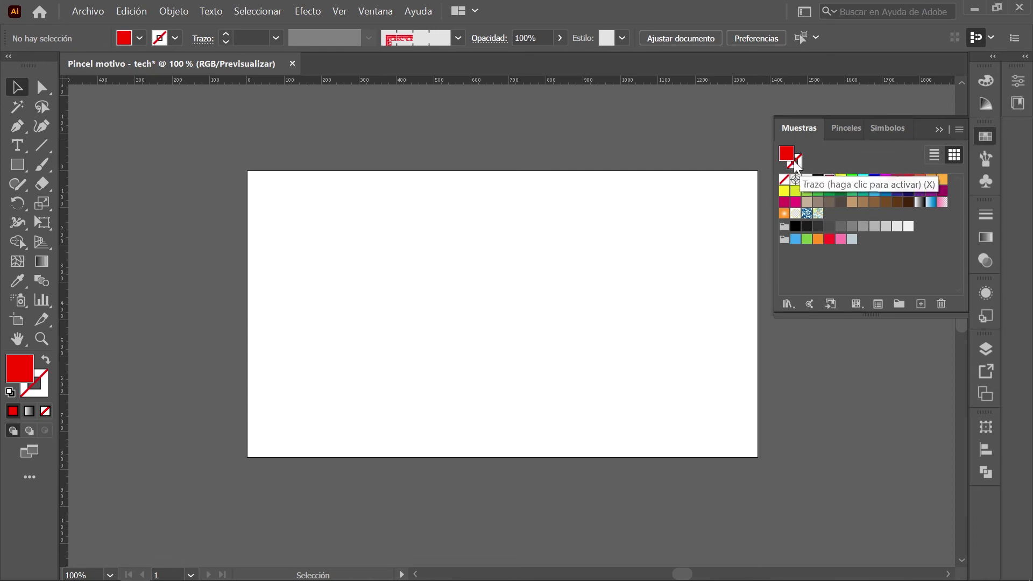
{"action": "left_click", "coordinate": [796, 160]}
{"action": "left_click", "coordinate": [807, 180]}
{"action": "key", "text": "x"}
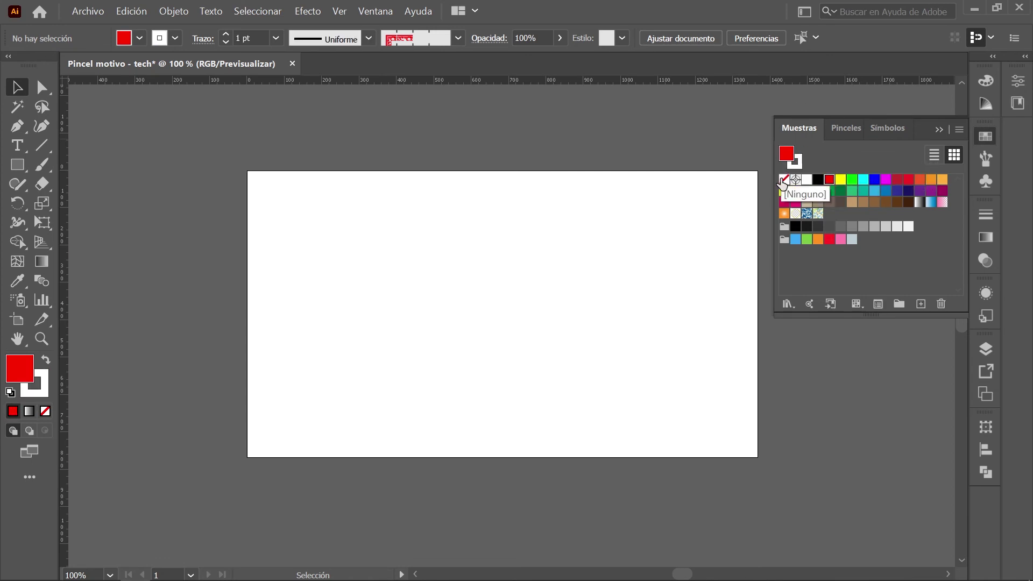
{"action": "left_click", "coordinate": [785, 180]}
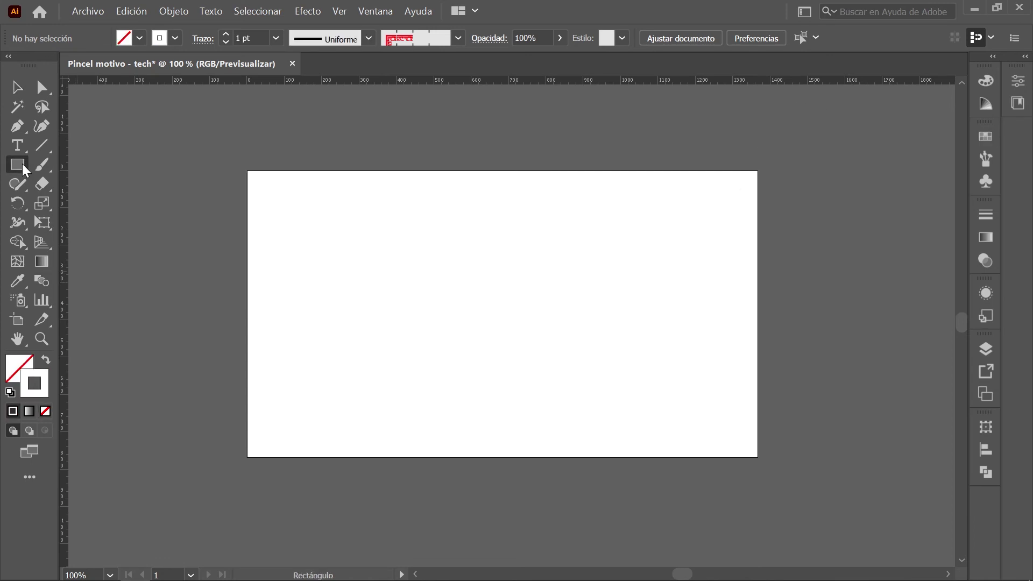
Step: Draw a 600 × 600 px circle with the Ellipse tool
{"action": "left_click_drag", "start_coordinate": [17, 165], "coordinate": [94, 207]}
{"action": "left_click_drag", "start_coordinate": [482, 471], "coordinate": [479, 256]}
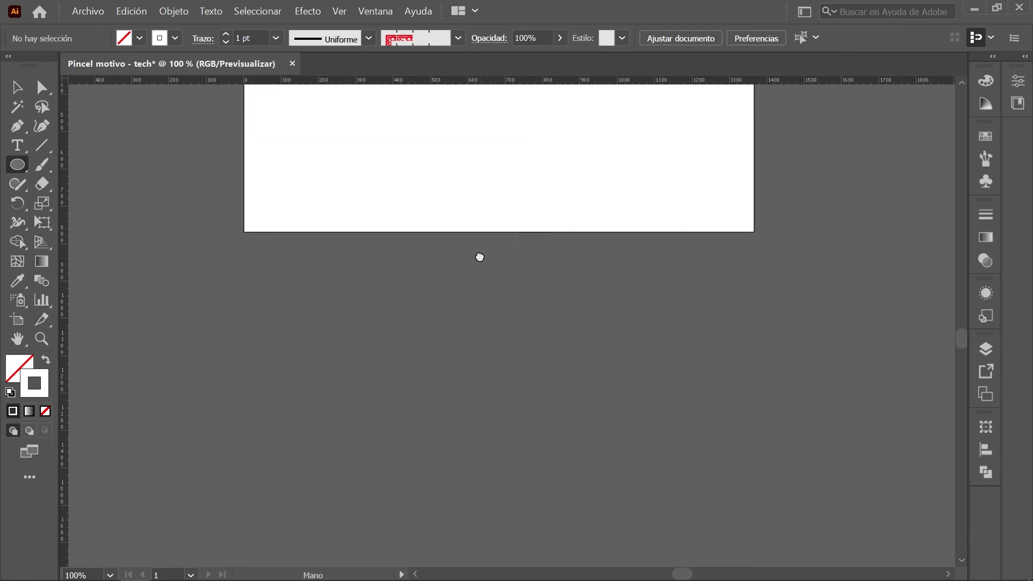
{"action": "left_click", "coordinate": [483, 262]}
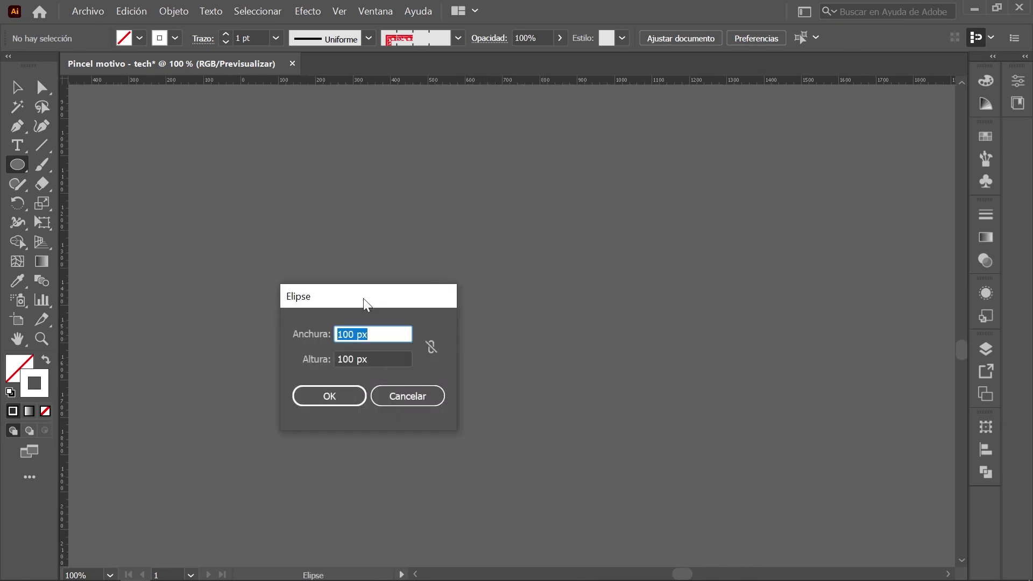
{"action": "type", "text": "600"}
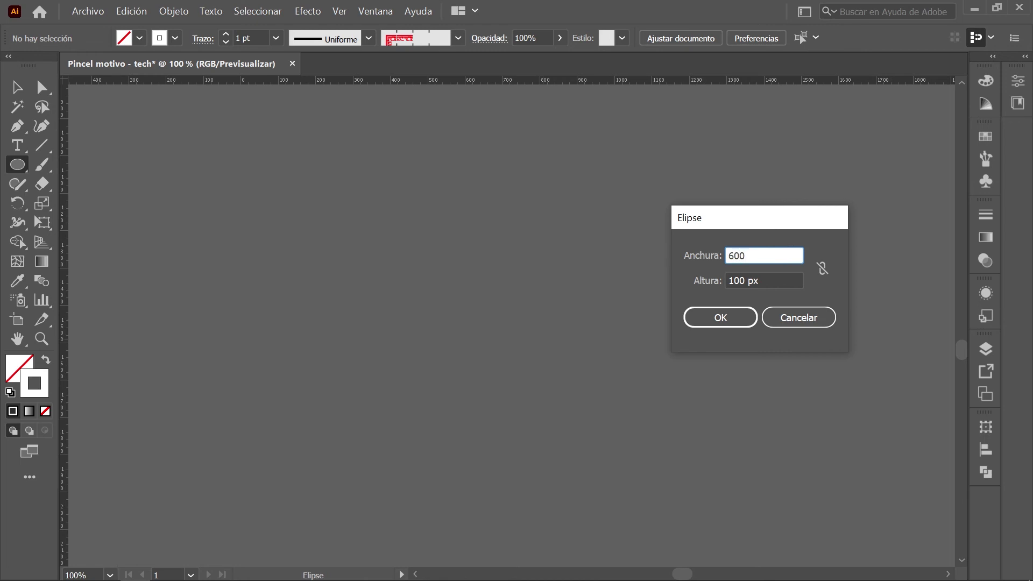
{"action": "key", "text": "Tab"}
{"action": "type", "text": "600"}
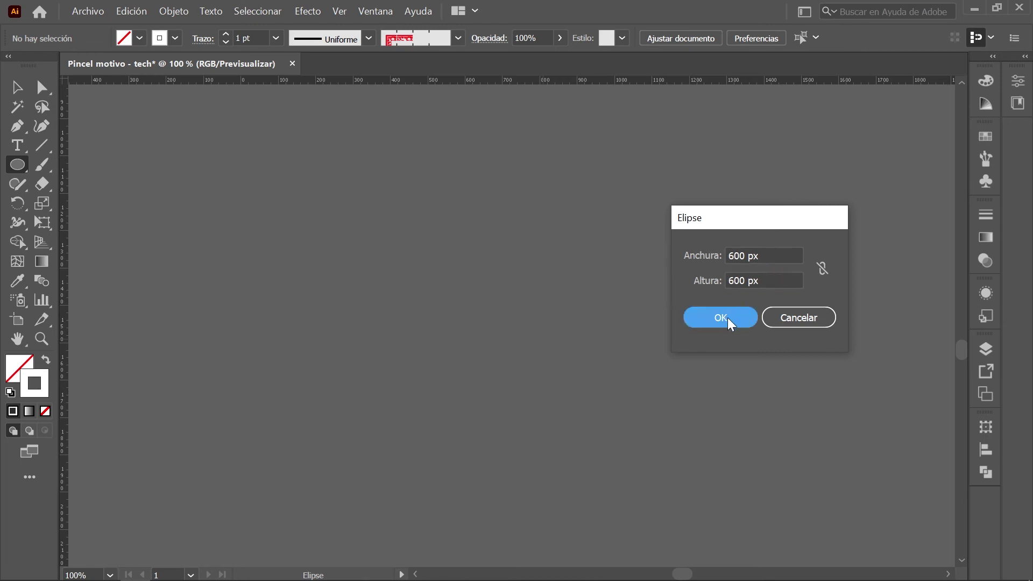
{"action": "left_click", "coordinate": [728, 323]}
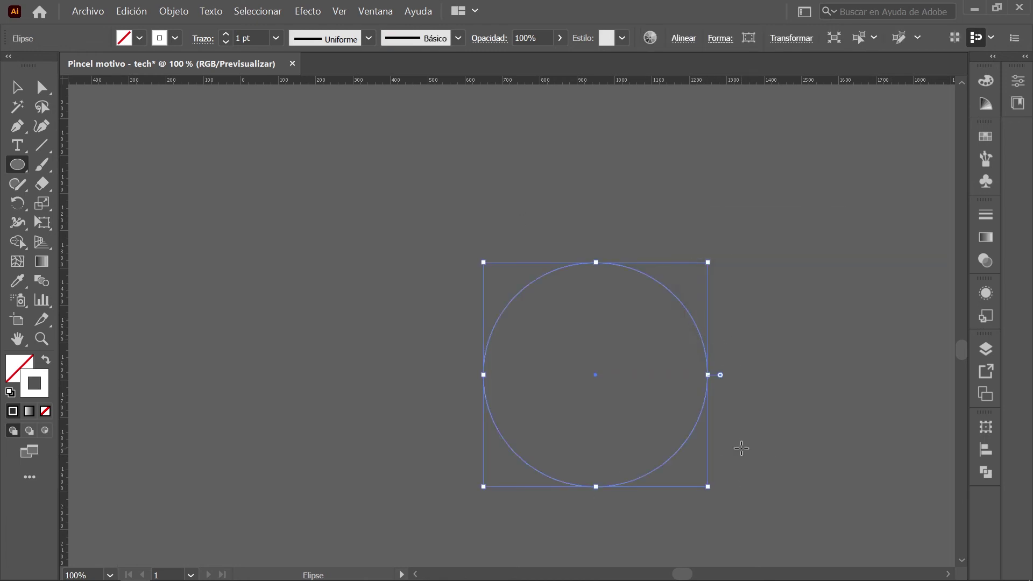
Step: Apply the Pincel tech brush to the circle with a 0.5 pt stroke weight
{"action": "left_click", "coordinate": [986, 159]}
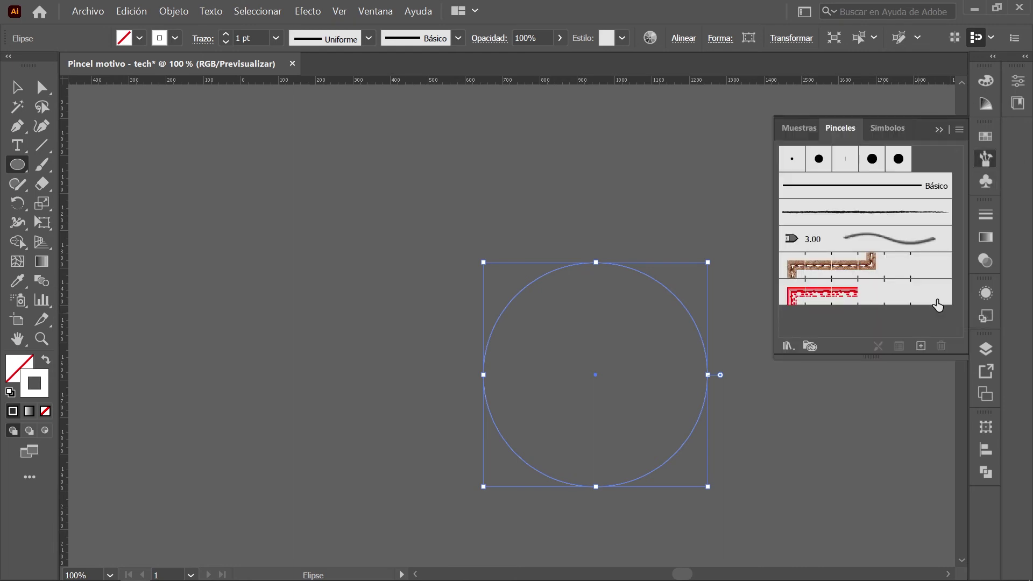
{"action": "left_click", "coordinate": [938, 306]}
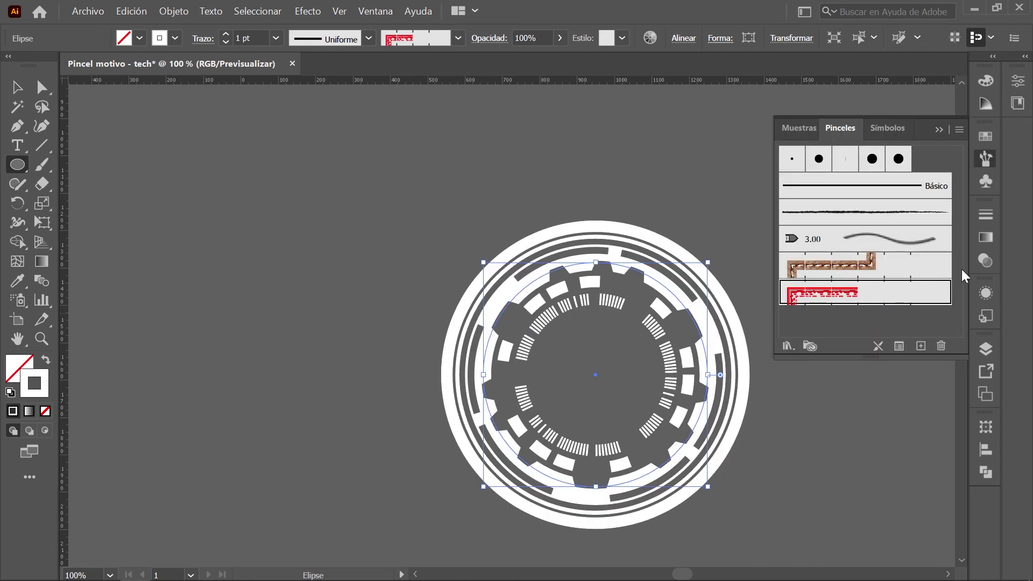
{"action": "left_click", "coordinate": [986, 215]}
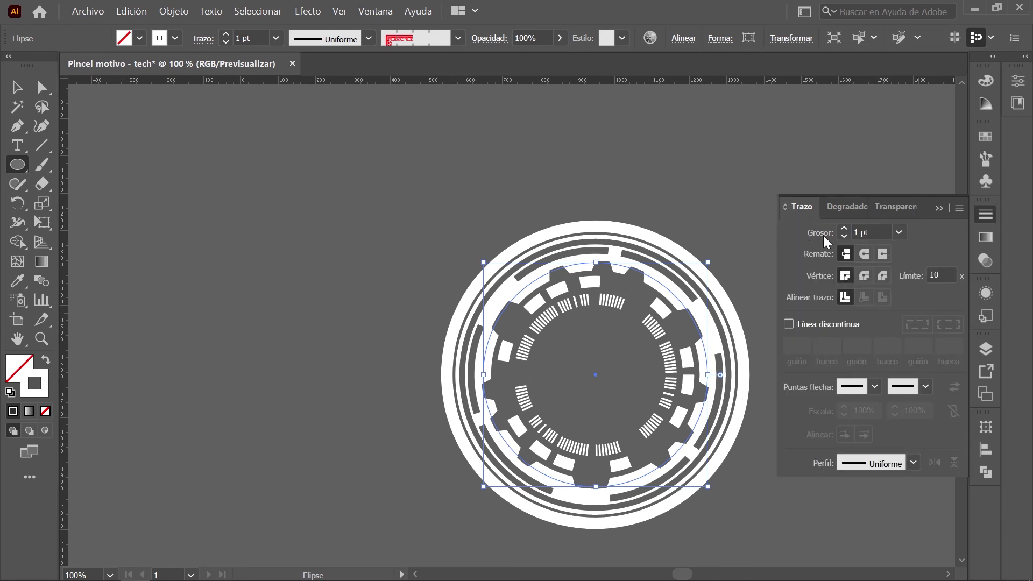
{"action": "double_click", "coordinate": [866, 233]}
{"action": "type", "text": "0.5"}
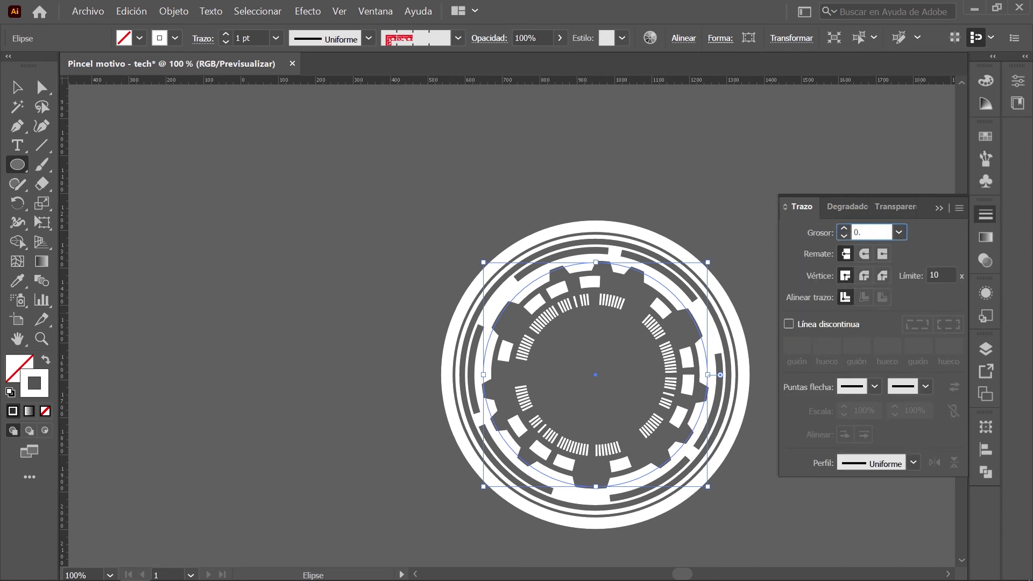
{"action": "key", "text": "Return"}
Step: Reselect the circle with the Selection tool, then deselect it
{"action": "key", "text": "v"}
{"action": "left_click", "coordinate": [750, 212]}
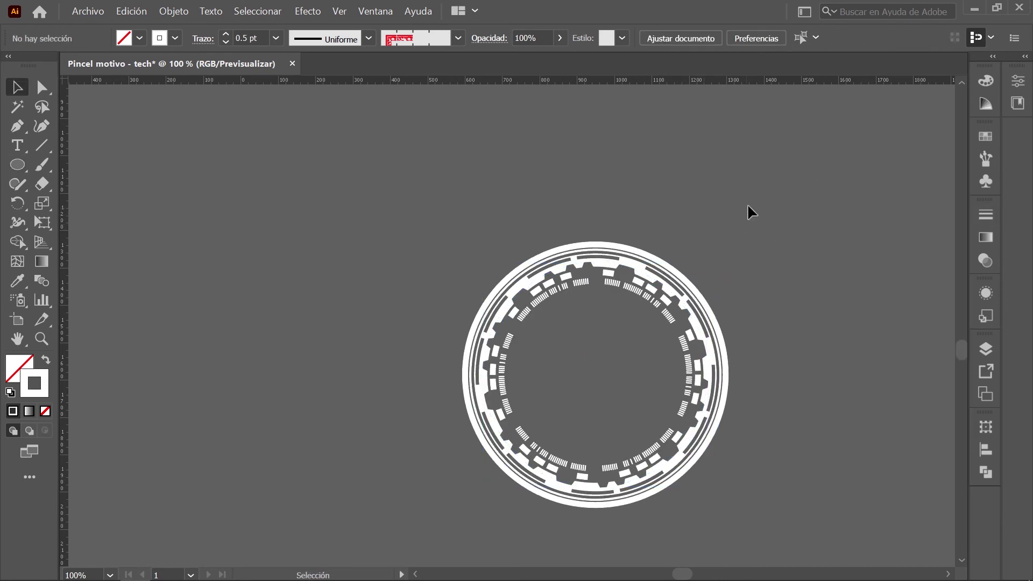
{"action": "left_click", "coordinate": [687, 276]}
{"action": "left_click", "coordinate": [132, 10]}
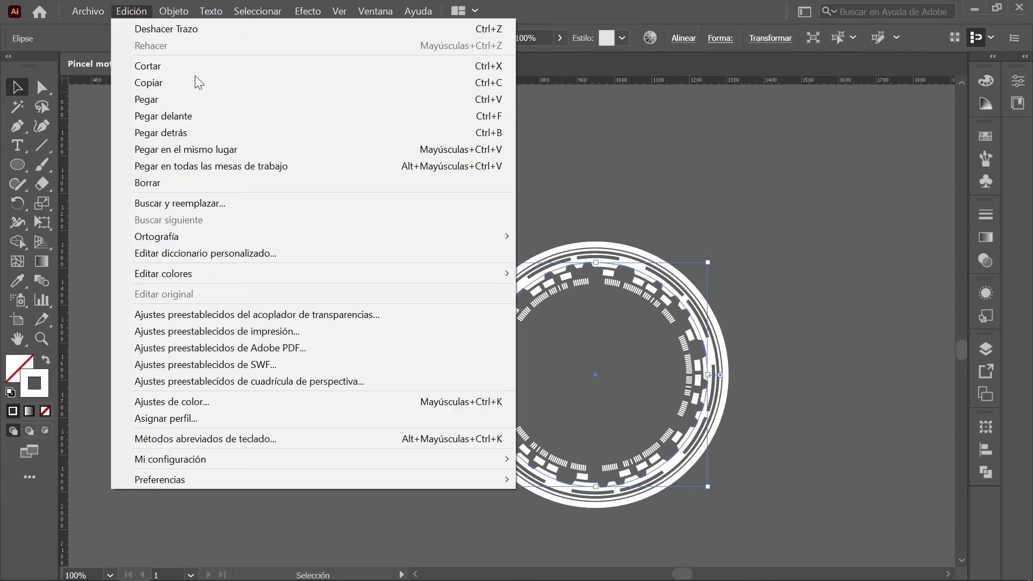
{"action": "left_click", "coordinate": [238, 88]}
{"action": "left_click", "coordinate": [376, 293]}
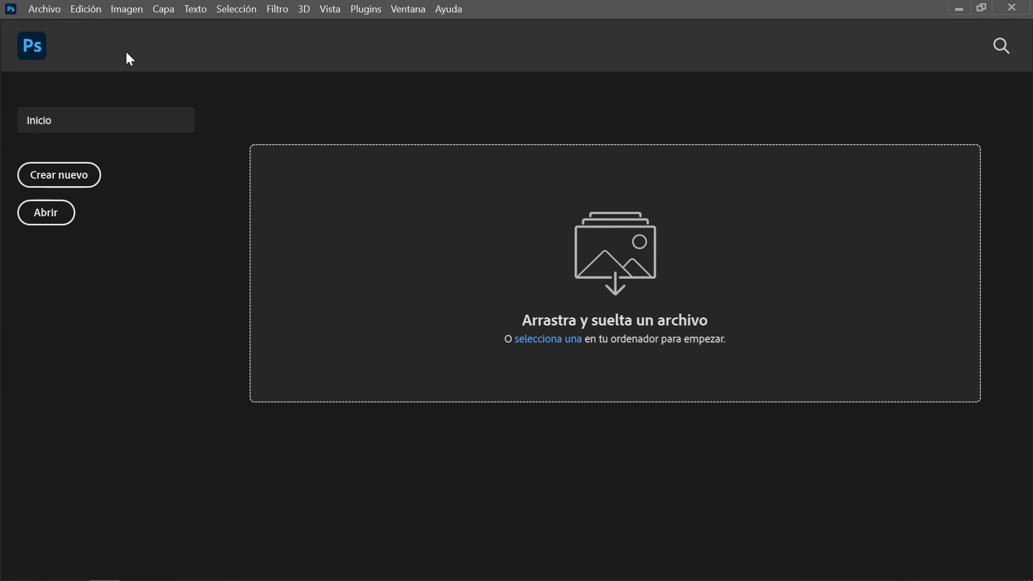
Step: Open the portrait photo future-6298550_1920.jpg from the IMG folder
{"action": "left_click", "coordinate": [46, 9]}
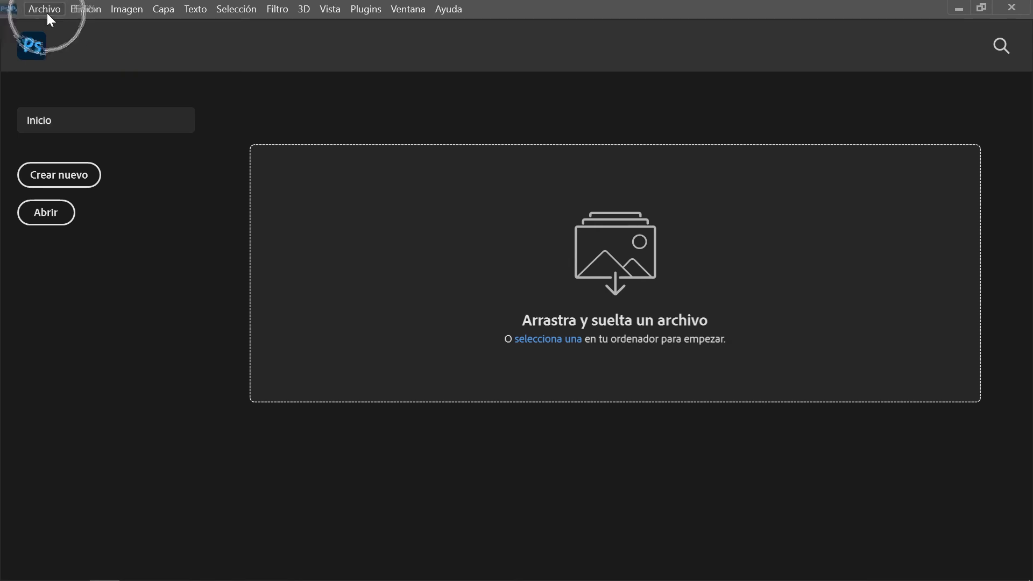
{"action": "left_click", "coordinate": [217, 40]}
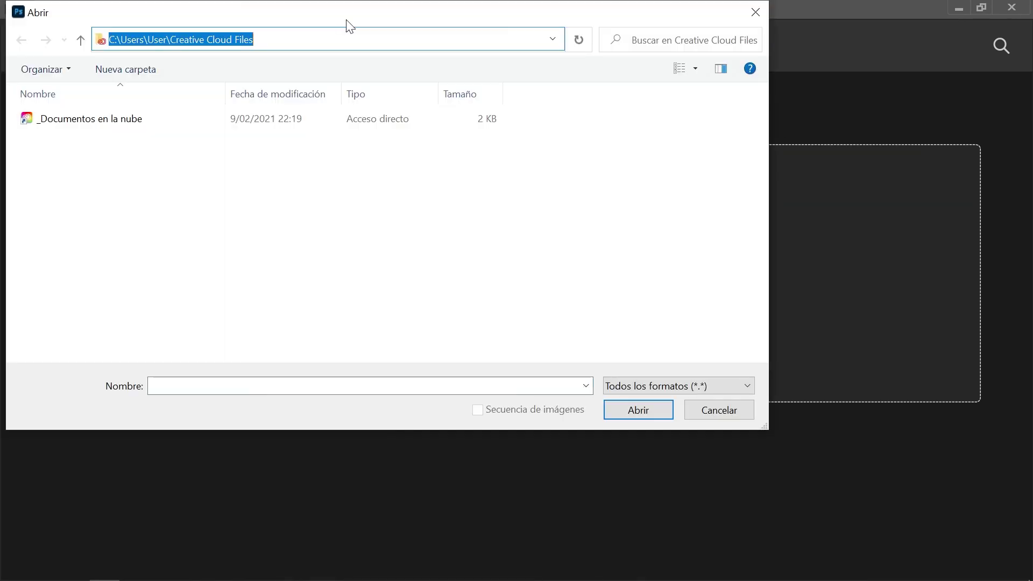
{"action": "left_click", "coordinate": [70, 162]}
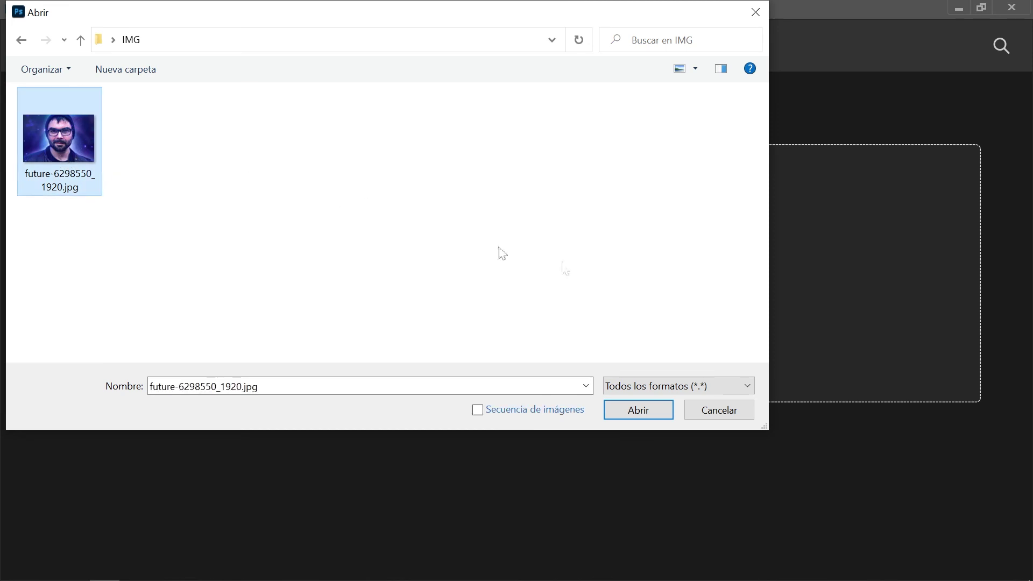
{"action": "left_click", "coordinate": [665, 417]}
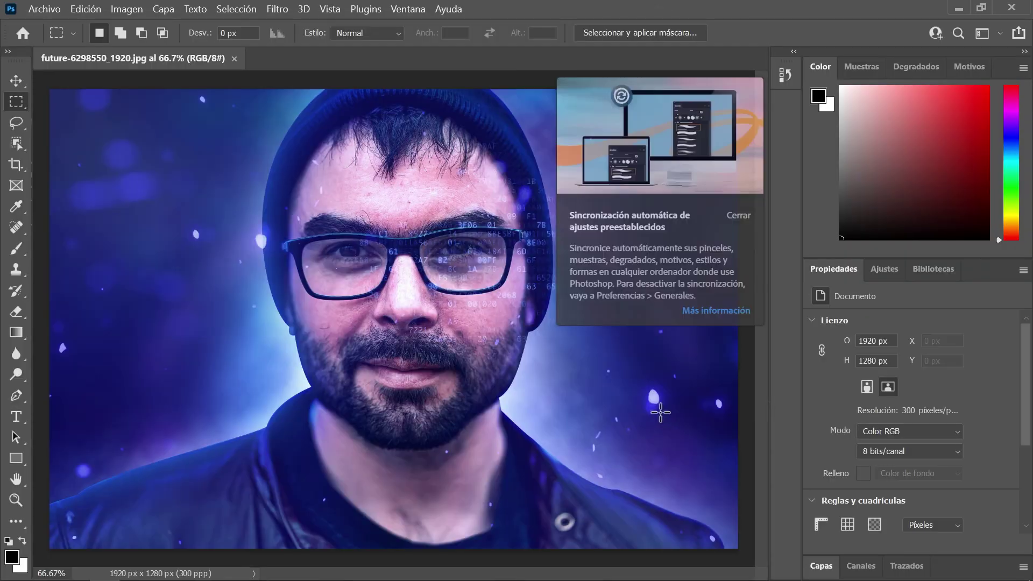
Step: Paste the copied HUD graphic as a smart object without adding it to the library
{"action": "left_click", "coordinate": [736, 215]}
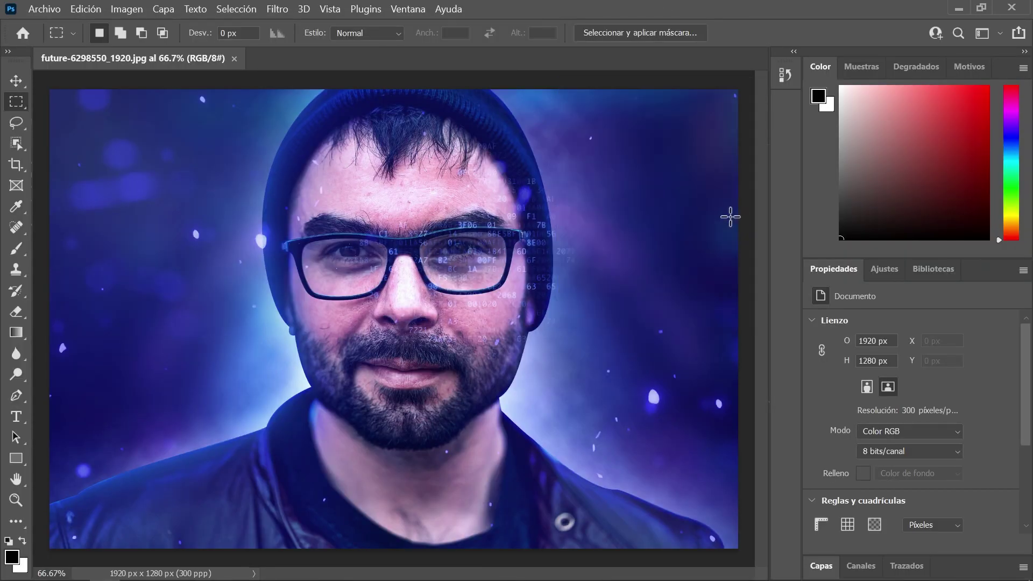
{"action": "left_click", "coordinate": [96, 12]}
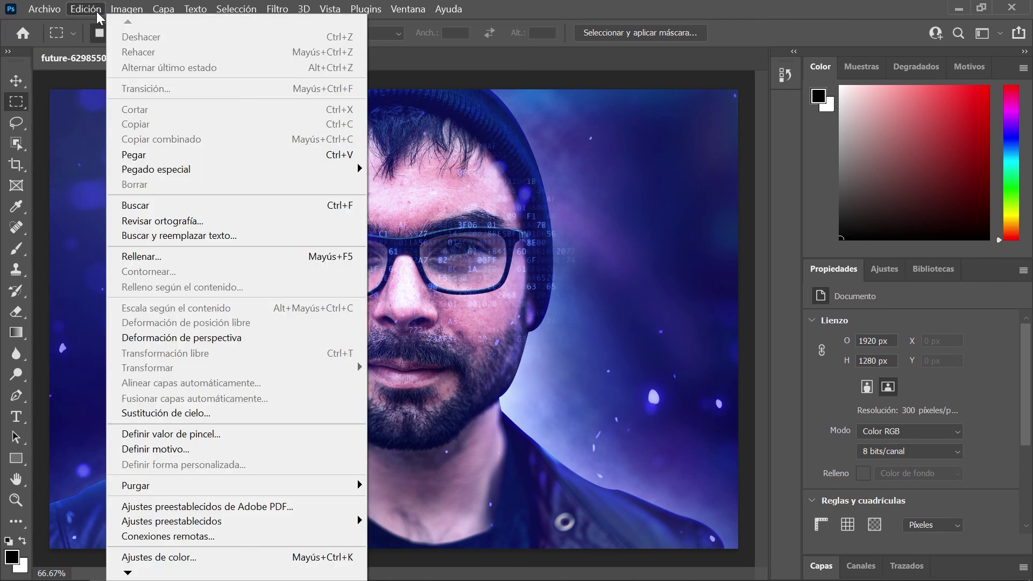
{"action": "left_click", "coordinate": [183, 154]}
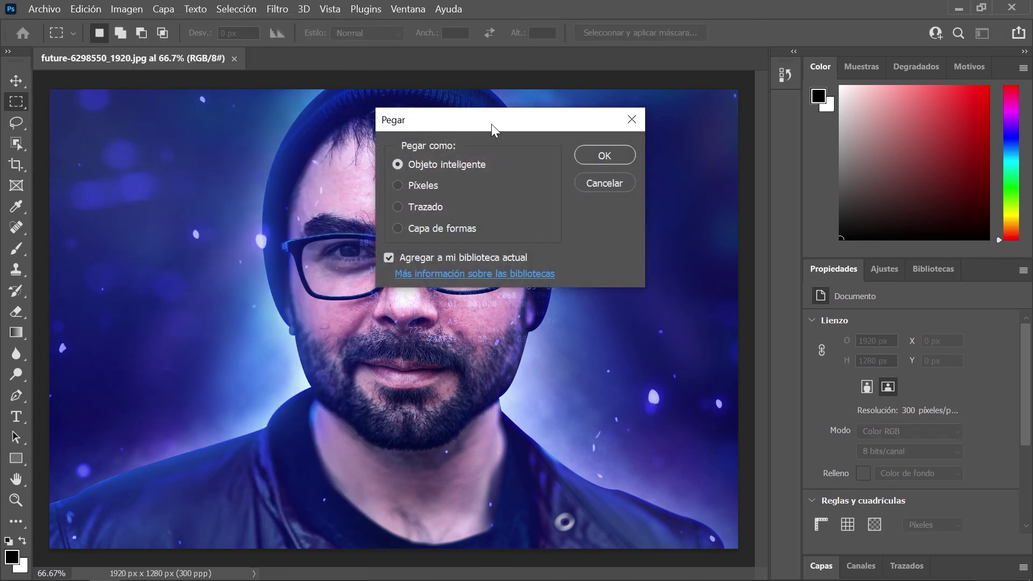
{"action": "left_click", "coordinate": [412, 164]}
{"action": "left_click", "coordinate": [390, 262]}
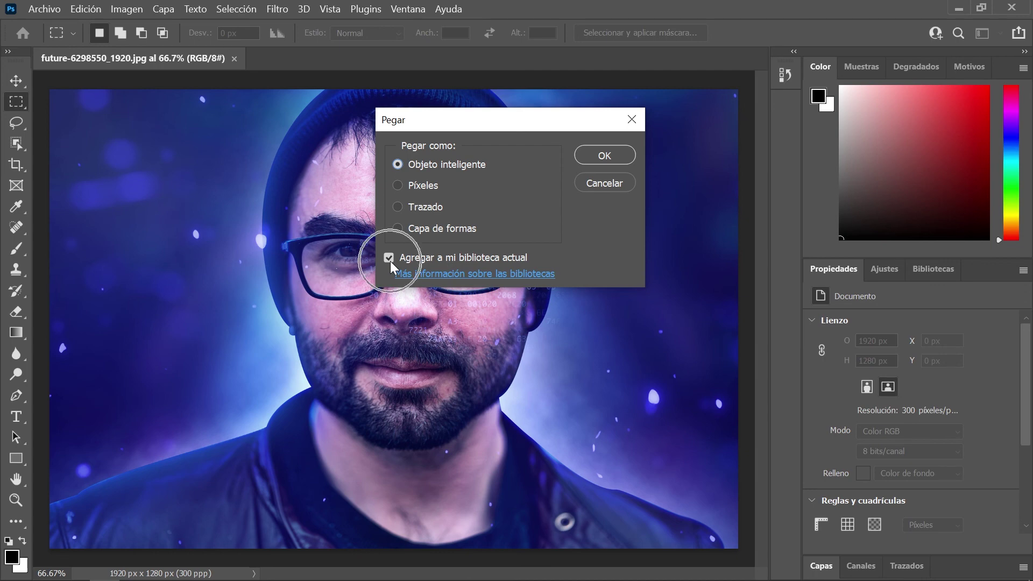
{"action": "left_click", "coordinate": [608, 154]}
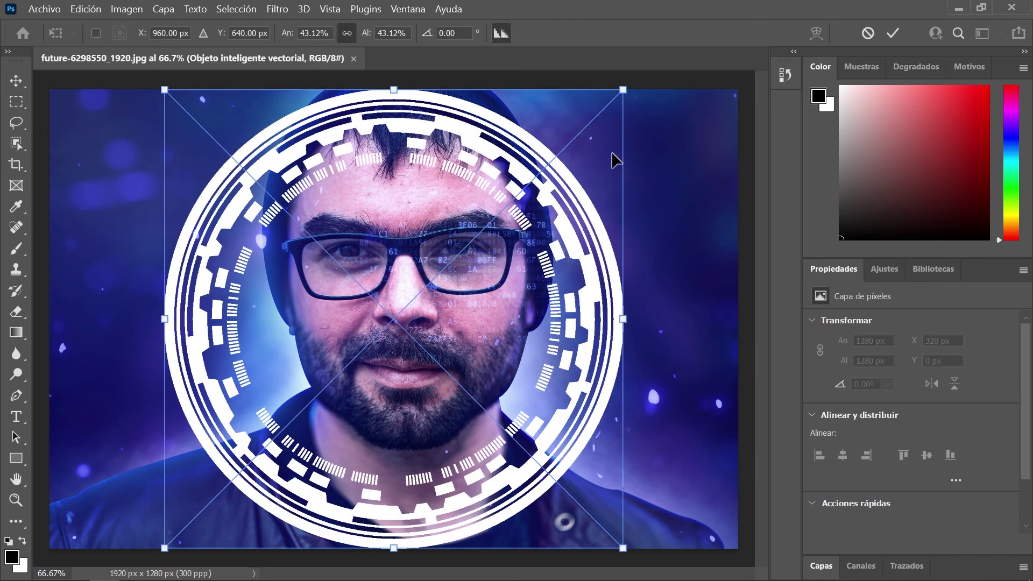
{"action": "left_click", "coordinate": [1025, 51]}
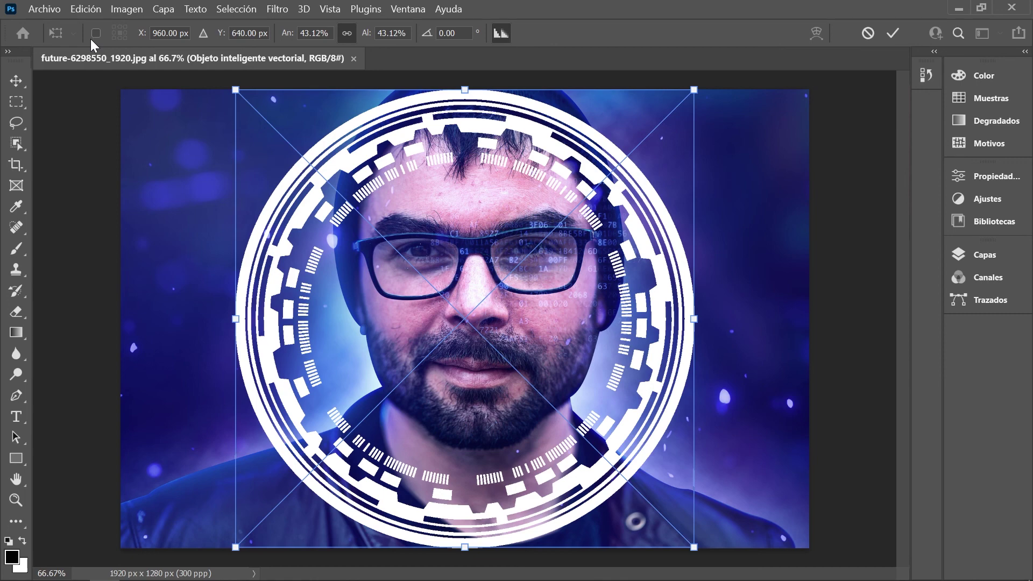
Step: Position the pasted ring at X 1140 px, Y 443 px and scale it to 20%
{"action": "double_click", "coordinate": [167, 33]}
{"action": "type", "text": "1140"}
{"action": "key", "text": "Tab"}
{"action": "type", "text": "4"}
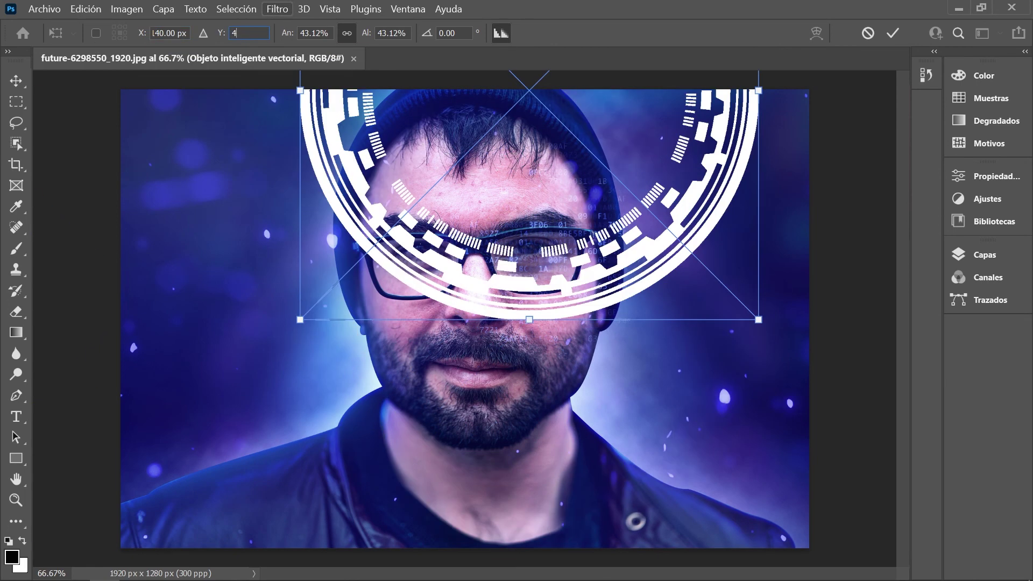
{"action": "type", "text": "43"}
{"action": "key", "text": "Tab"}
{"action": "type", "text": "20"}
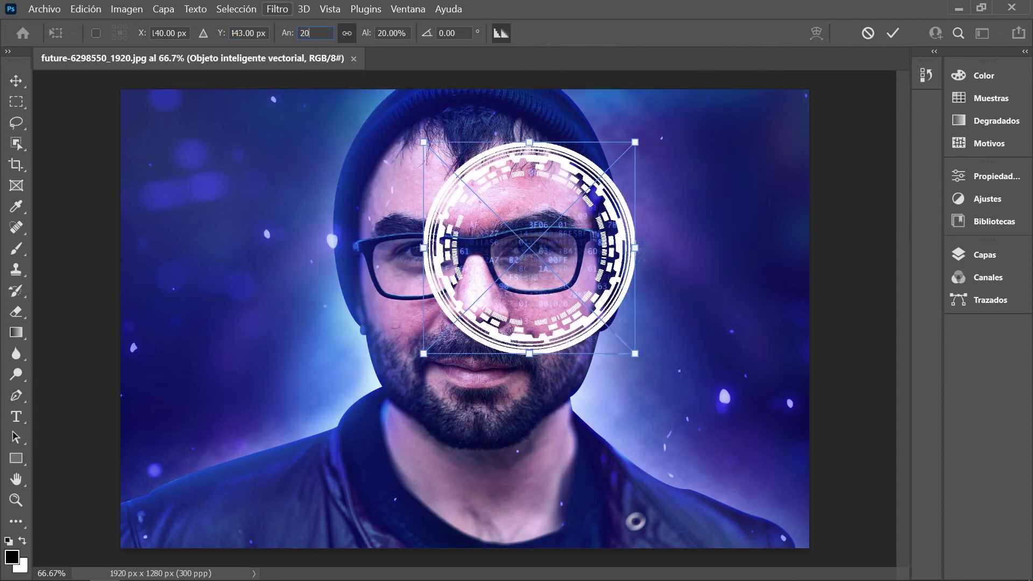
{"action": "key", "text": "Tab"}
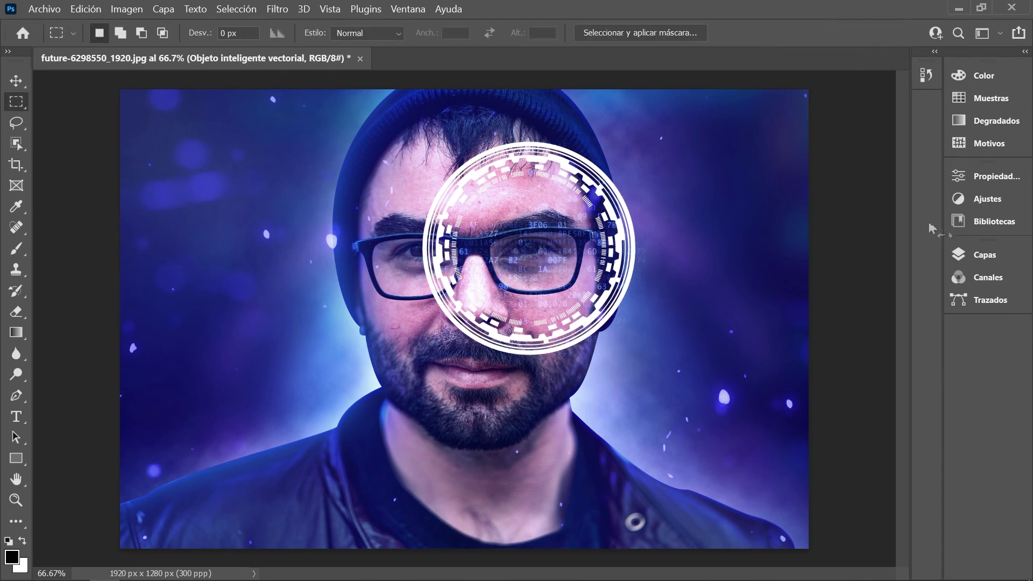
Step: Rename the HUD graphic's layer to 'Pincel motivo'
{"action": "left_click", "coordinate": [1005, 254]}
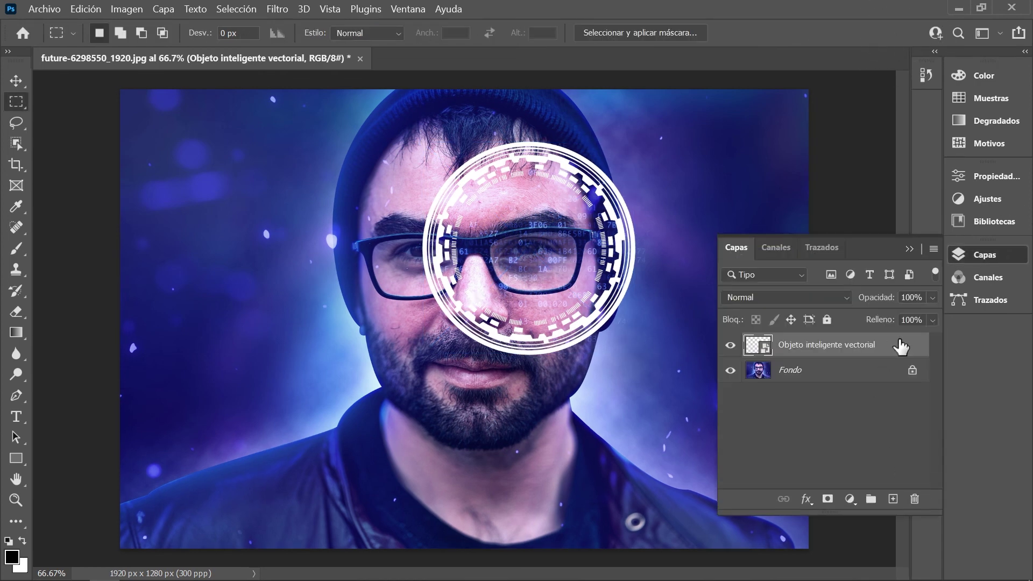
{"action": "double_click", "coordinate": [871, 346]}
{"action": "type", "text": "Pince"}
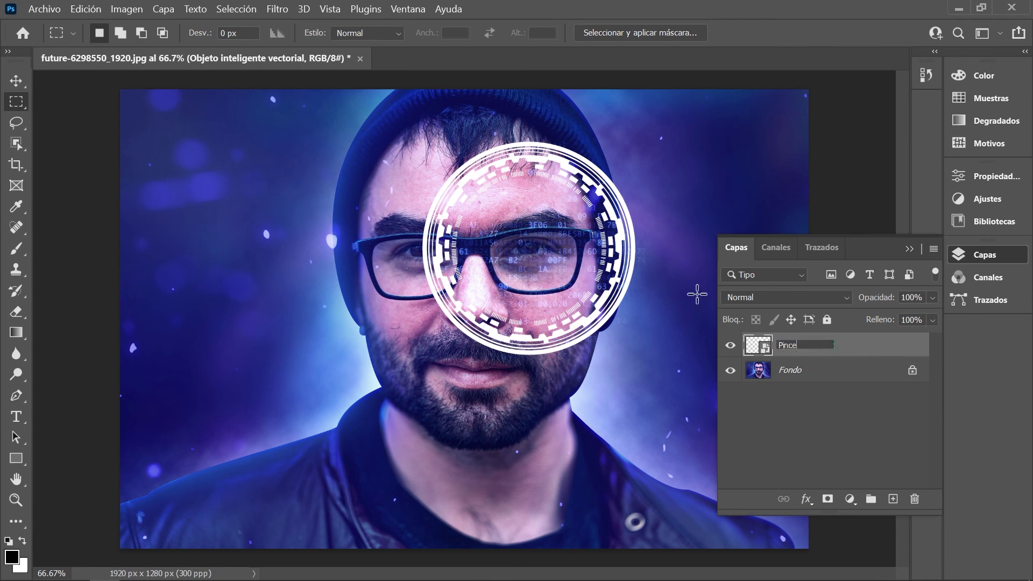
{"action": "type", "text": "l motivo"}
{"action": "key", "text": "Return"}
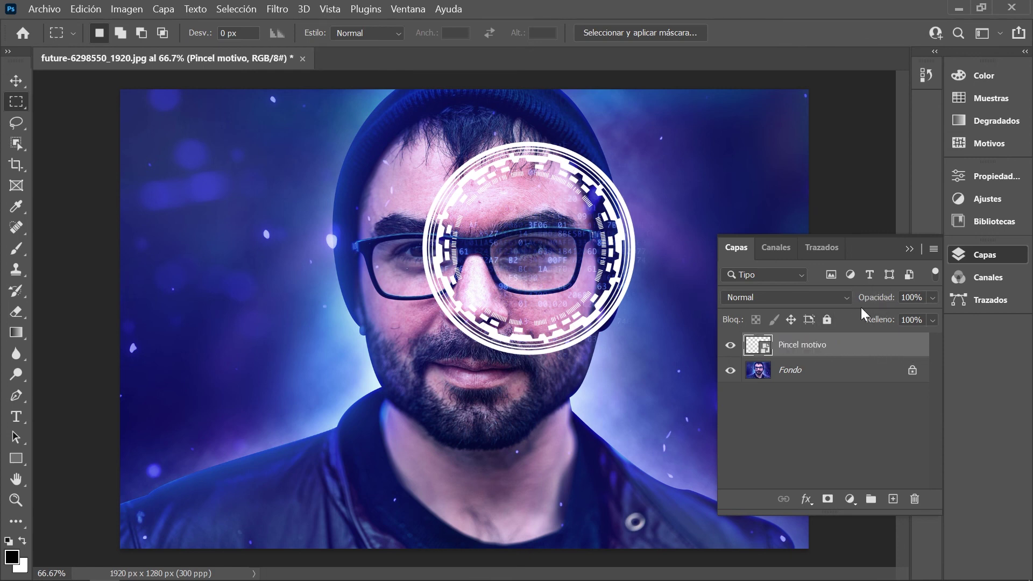
Step: Set the Pincel motivo layer opacity to 70%
{"action": "key", "text": "Return"}
{"action": "type", "text": "70"}
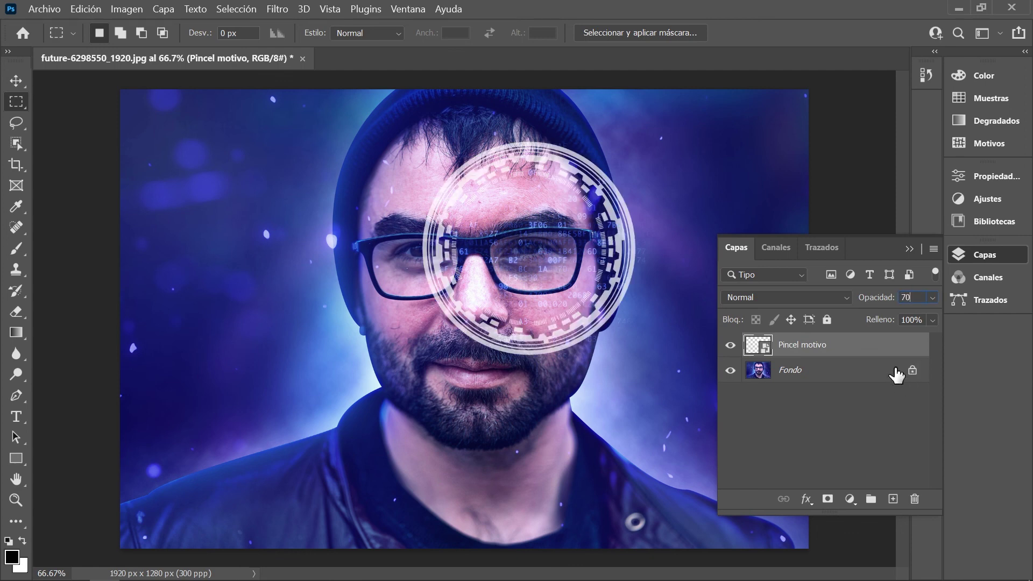
{"action": "key", "text": "Return"}
{"action": "left_click", "coordinate": [808, 503]}
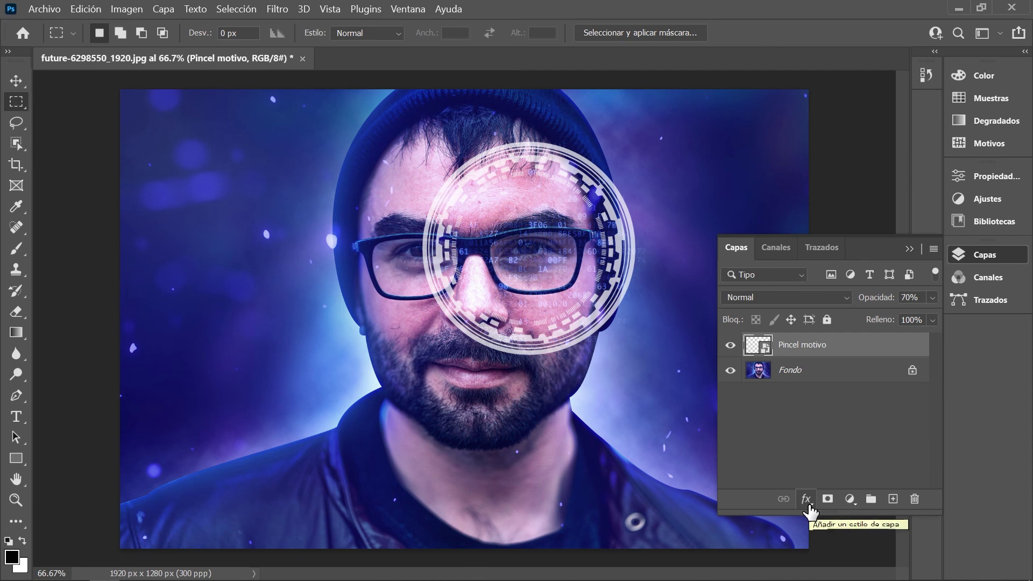
Step: Add an Outer Glow style to the HUD layer with Trama blend mode at 100% opacity
{"action": "left_click", "coordinate": [809, 503]}
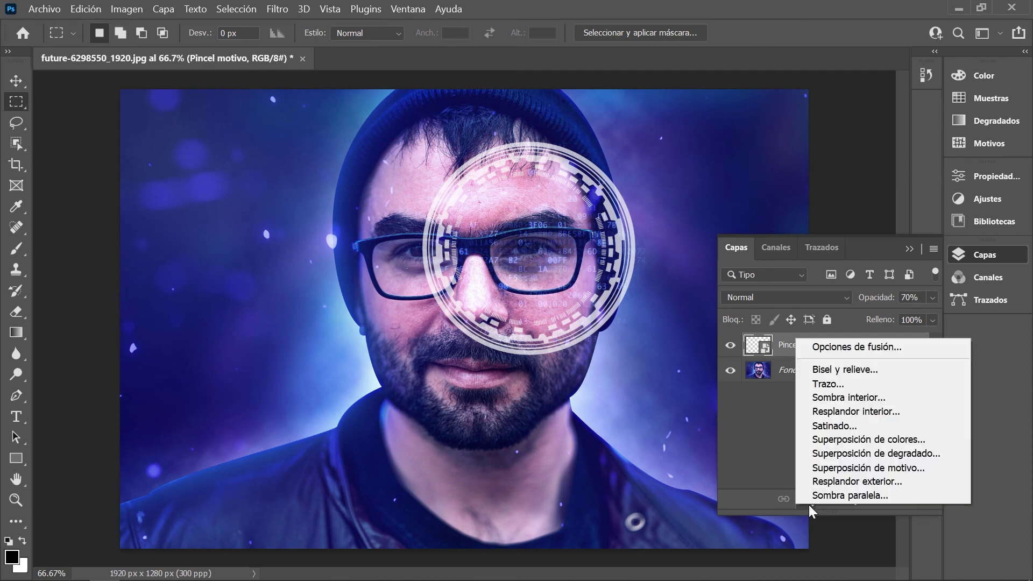
{"action": "left_click", "coordinate": [945, 480]}
{"action": "left_click_drag", "start_coordinate": [519, 48], "coordinate": [518, 140]}
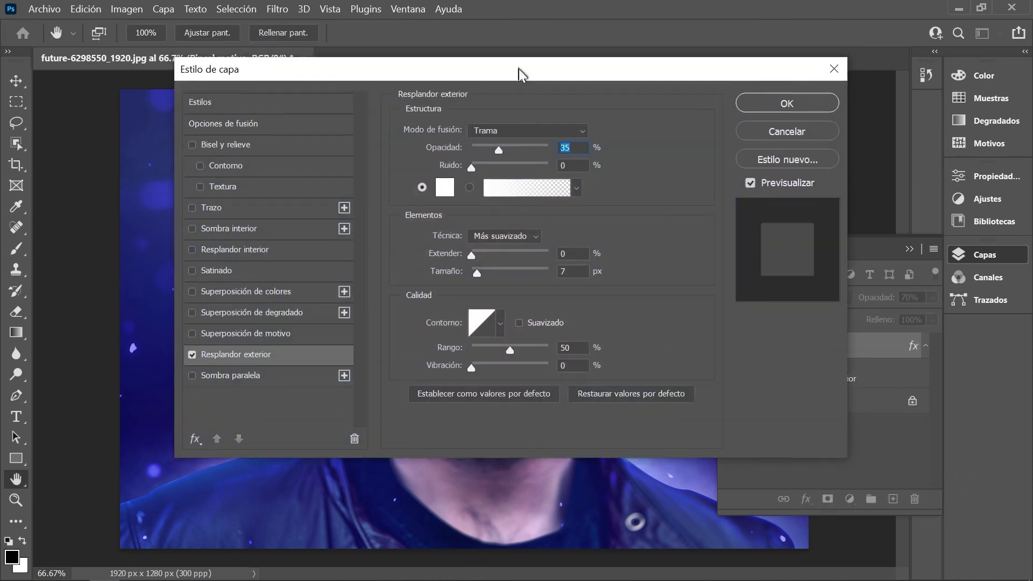
{"action": "left_click", "coordinate": [581, 202]}
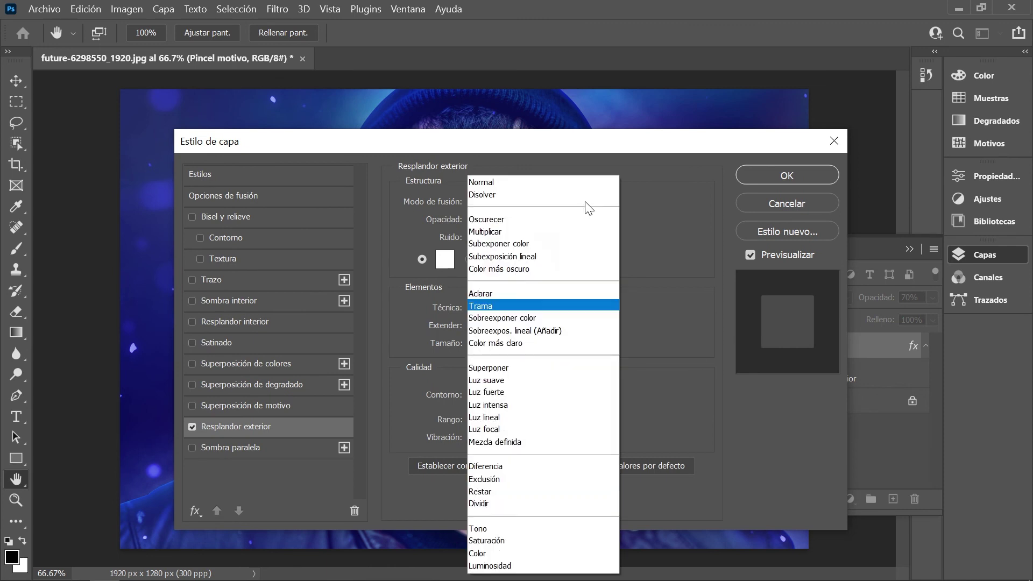
{"action": "left_click", "coordinate": [688, 194]}
{"action": "left_click", "coordinate": [576, 202]}
{"action": "left_click", "coordinate": [586, 305]}
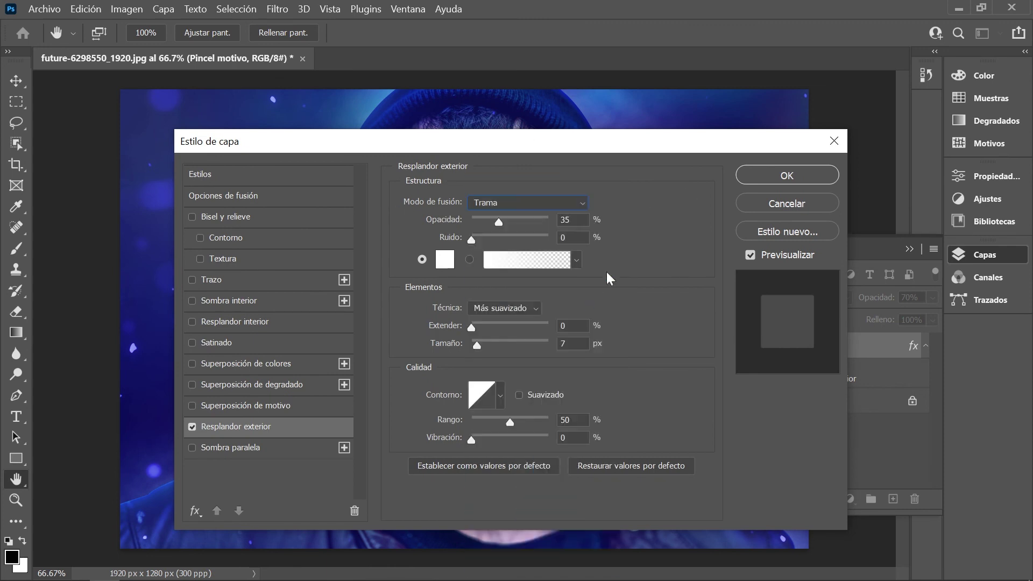
{"action": "key", "text": "Tab"}
{"action": "type", "text": "100"}
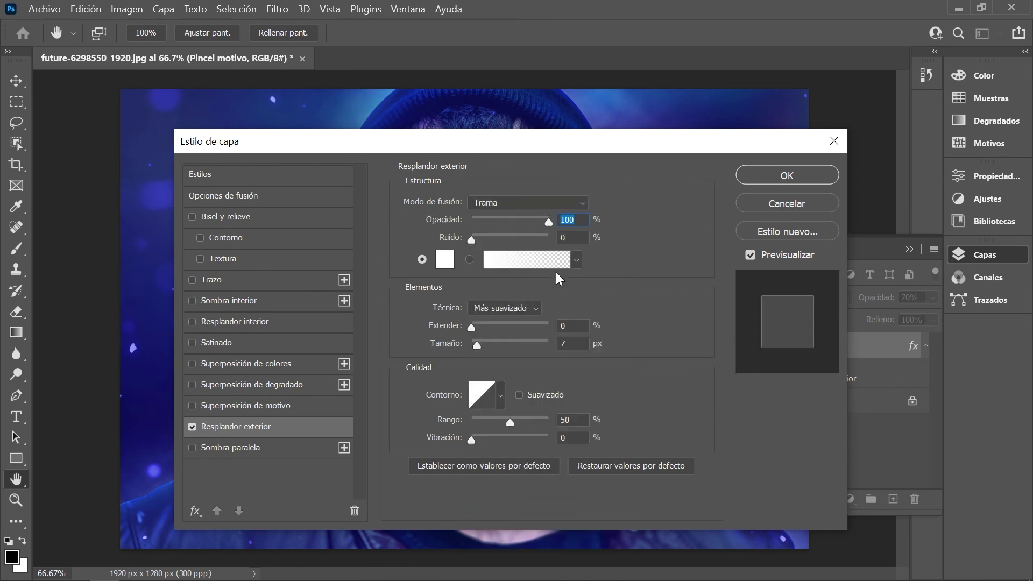
Step: Give the glow colour #185dda, spread 2% and size 20 px, then hide the side panels
{"action": "left_click", "coordinate": [444, 260]}
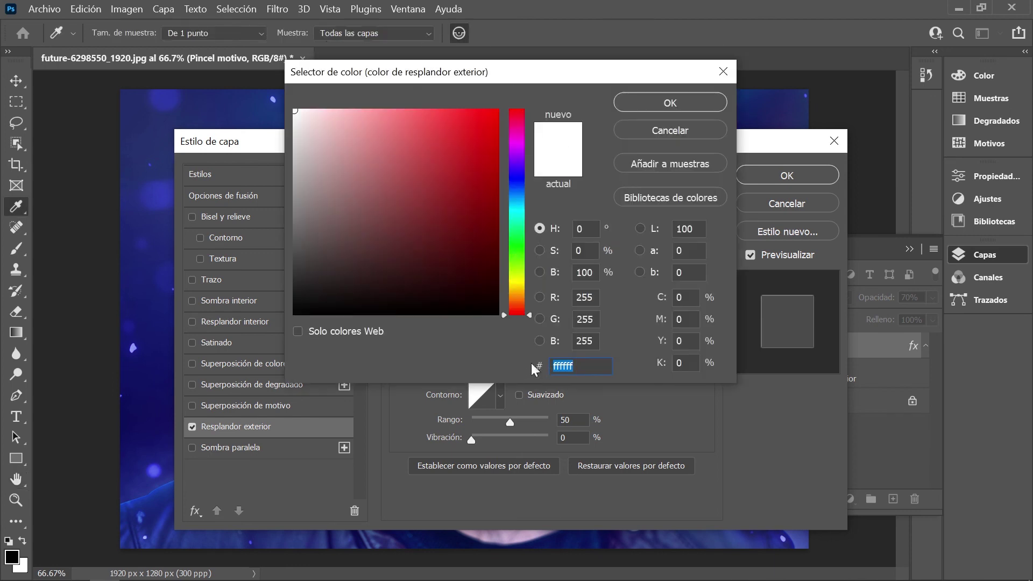
{"action": "type", "text": "18"}
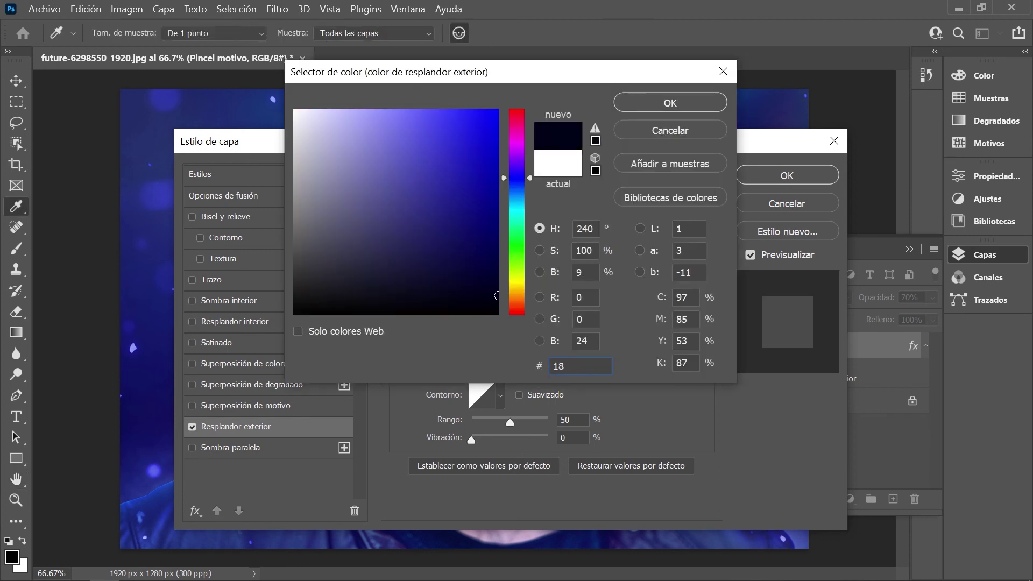
{"action": "type", "text": "5dd"}
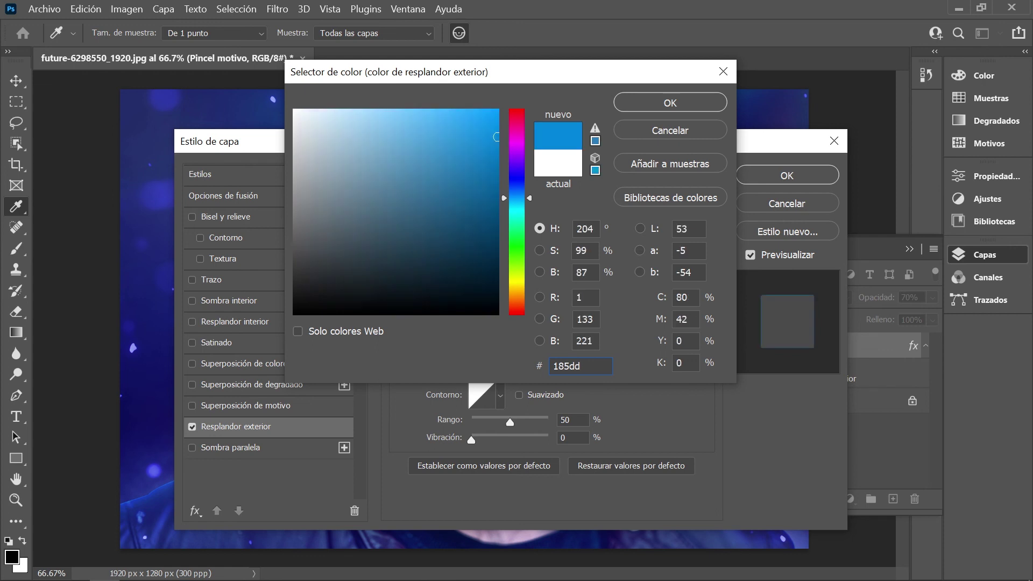
{"action": "type", "text": "a"}
{"action": "left_click", "coordinate": [687, 99]}
{"action": "left_click_drag", "start_coordinate": [495, 145], "coordinate": [495, 123]}
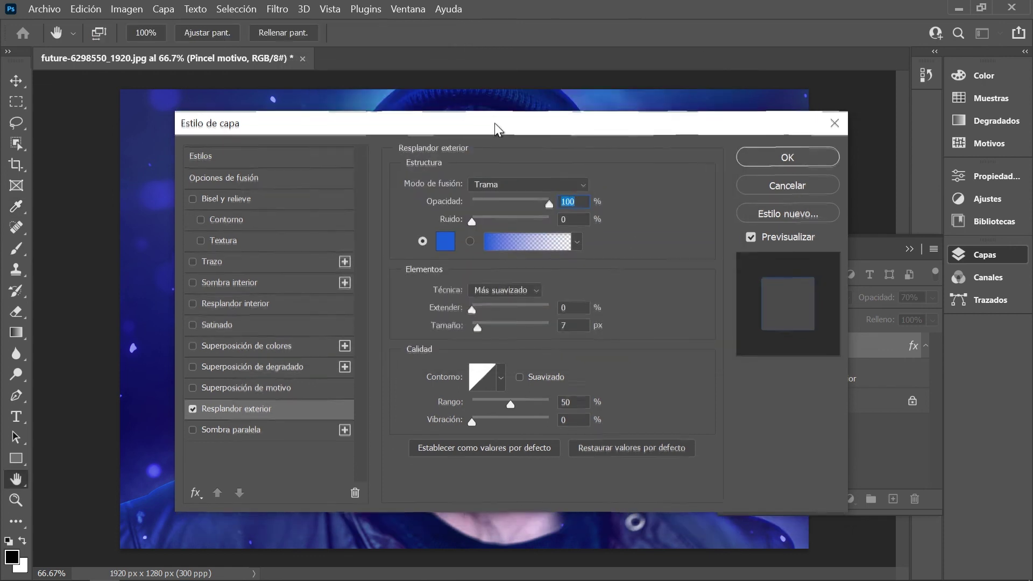
{"action": "type", "text": "2"}
{"action": "key", "text": "Tab"}
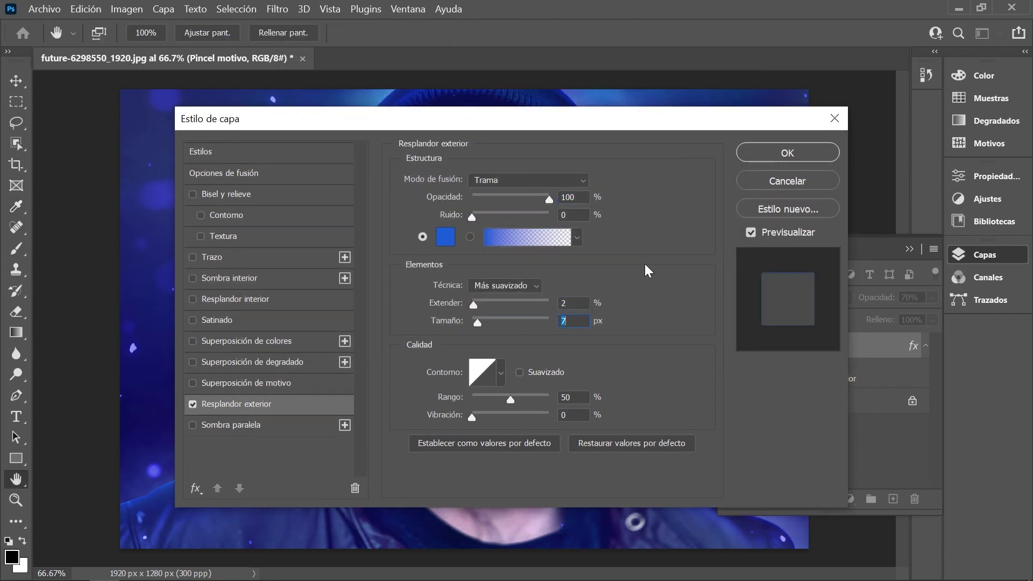
{"action": "type", "text": "20"}
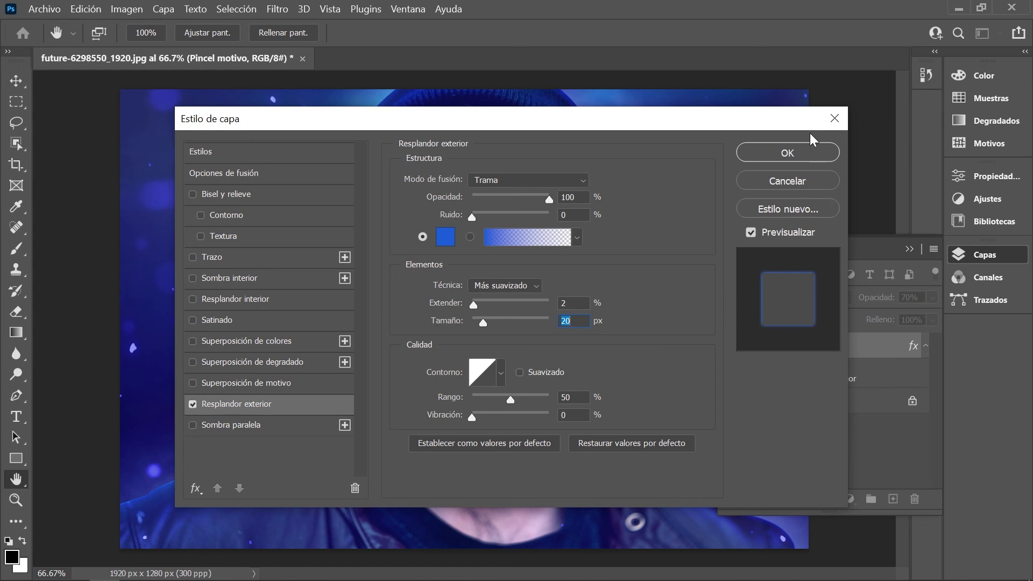
{"action": "left_click", "coordinate": [808, 153]}
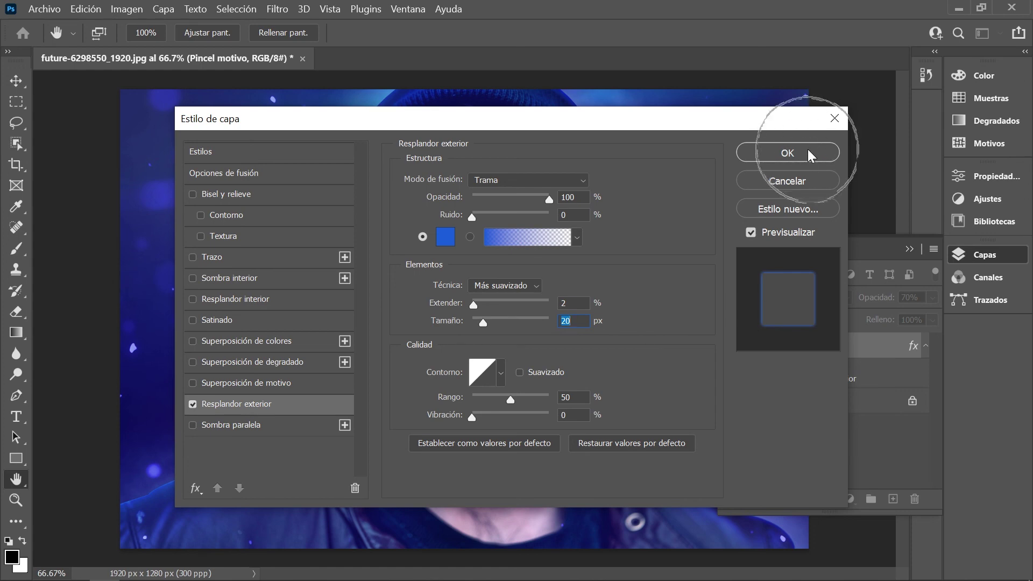
{"action": "left_click", "coordinate": [787, 156]}
{"action": "key", "text": "m"}
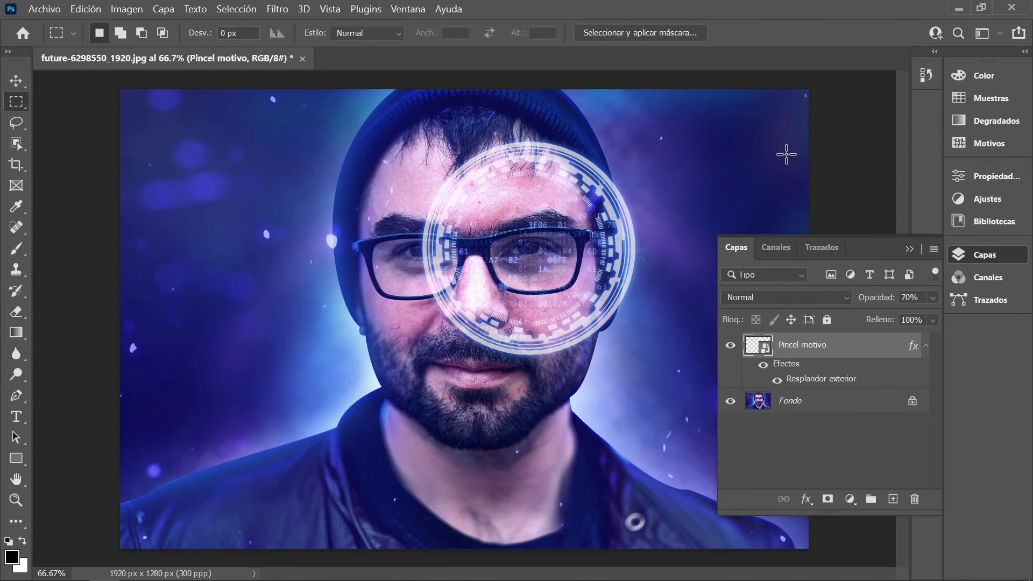
{"action": "left_click", "coordinate": [974, 261]}
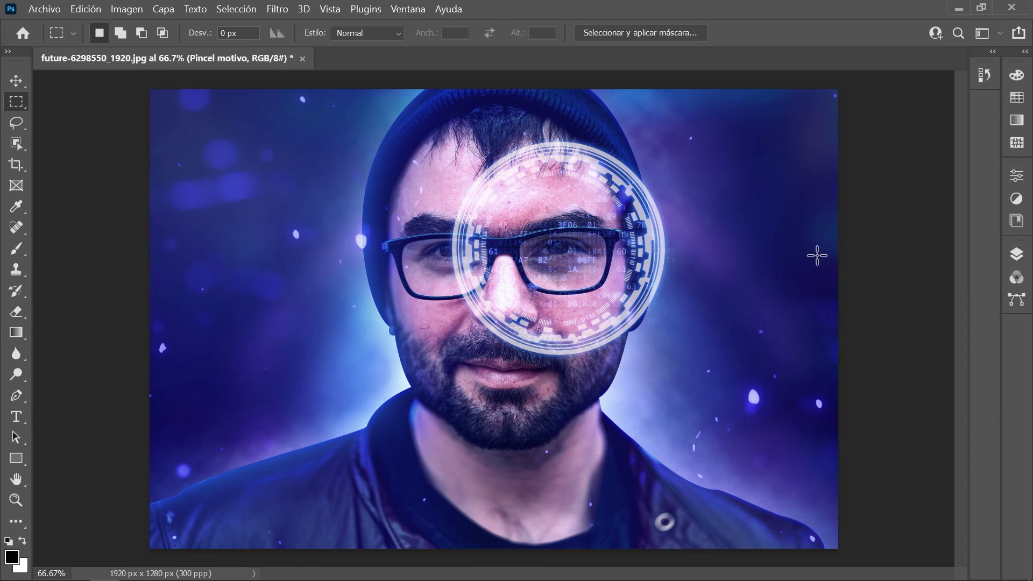